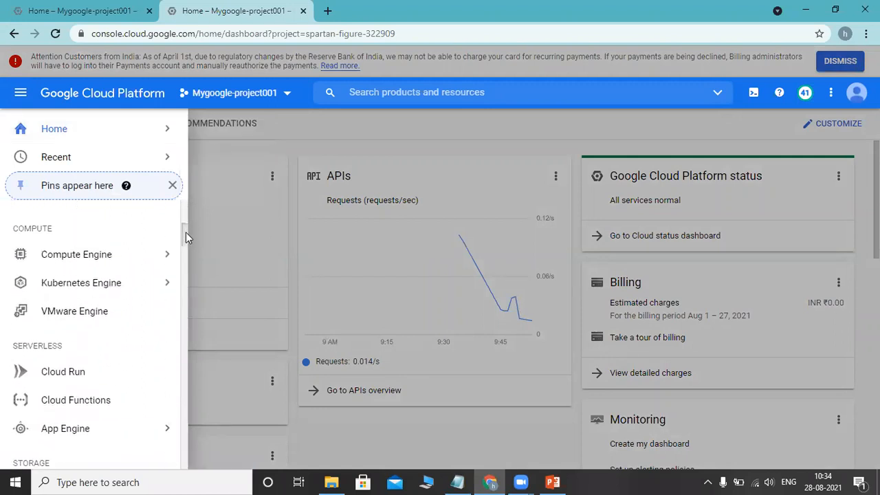
Start a new VM instance in Compute Engine and name it lb-instance.
click(87, 263)
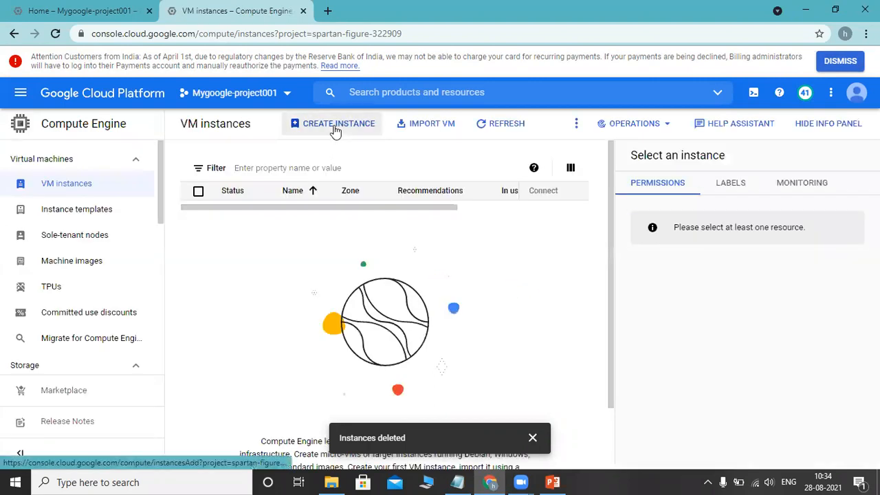
click(335, 128)
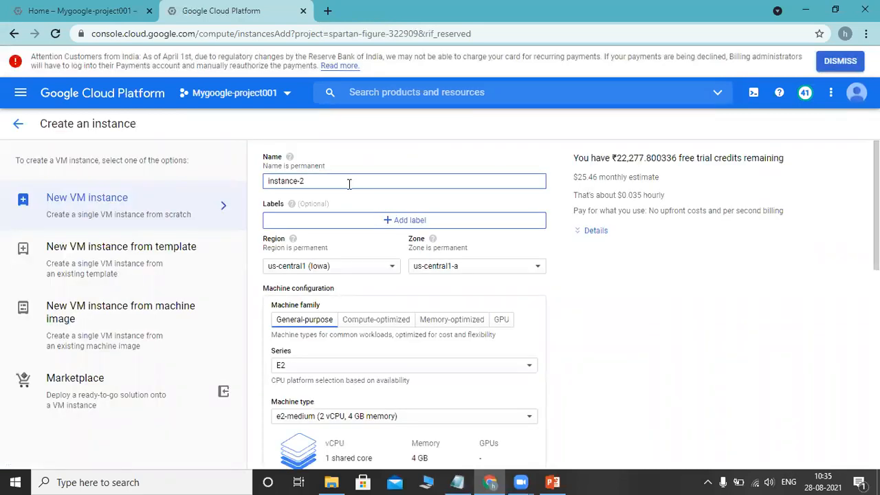
key(BackSpace)
key(BackSpace)
key(BackSpace)
key(BackSpace)
key(BackSpace)
key(BackSpace)
key(BackSpace)
key(BackSpace)
key(BackSpace)
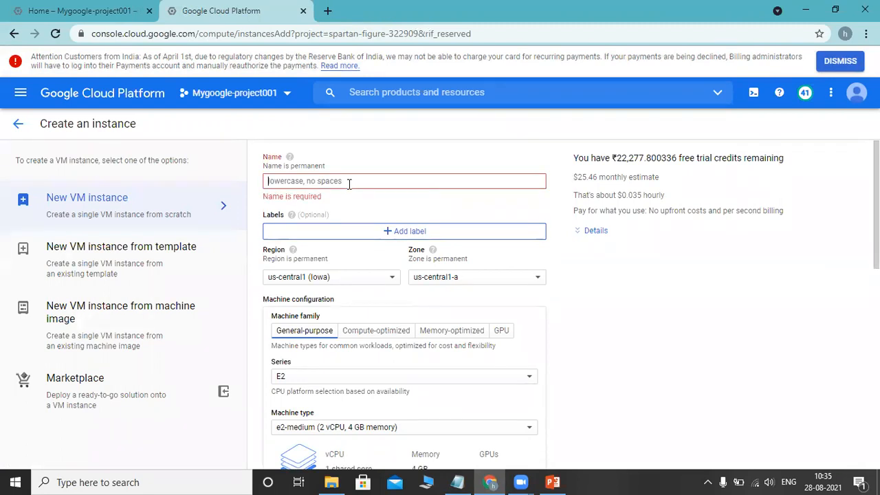
text(lb)
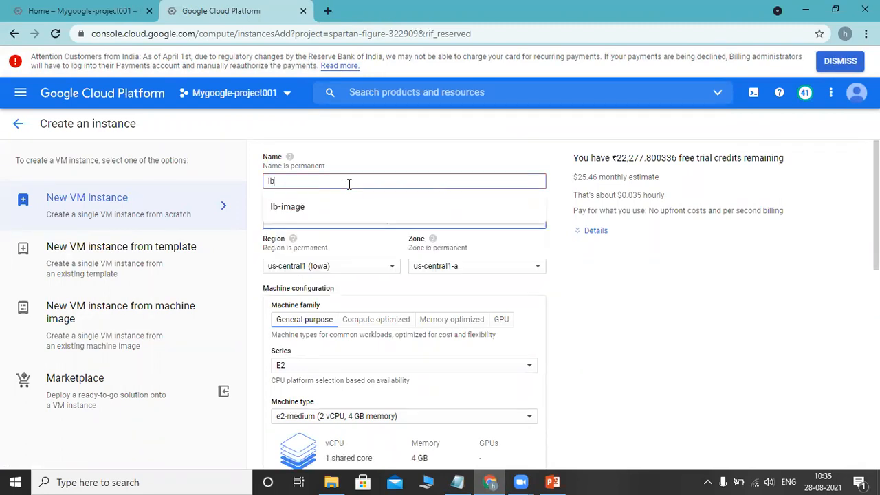
text(-instance)
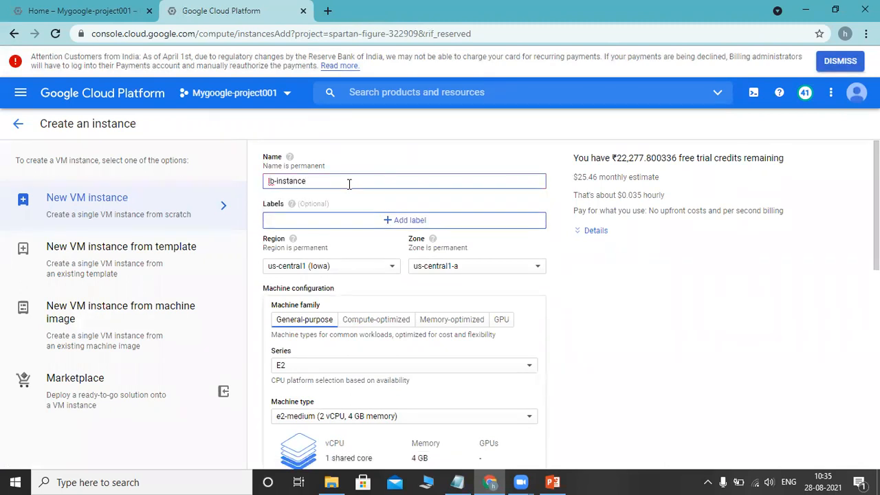
Allow HTTP traffic in the instance's firewall settings and expand the management, security, disks, networking and sole tenancy options.
scroll(809, 243, down, 1)
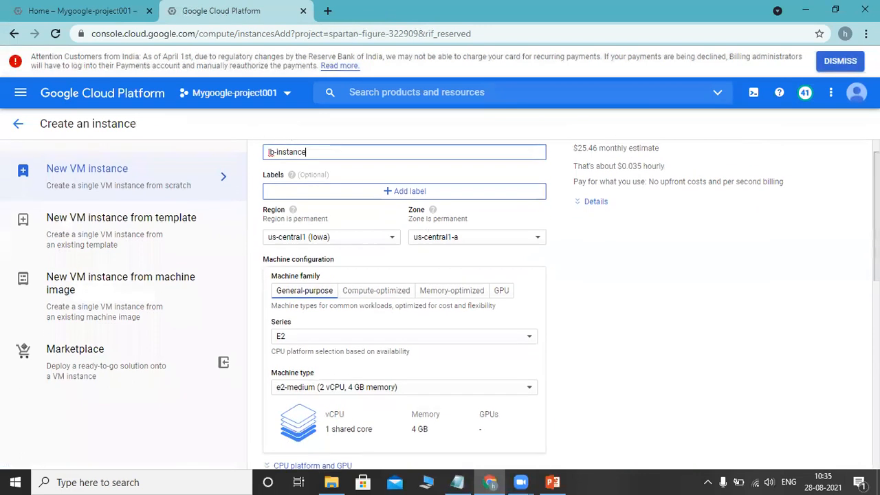
scroll(439, 302, down, 1)
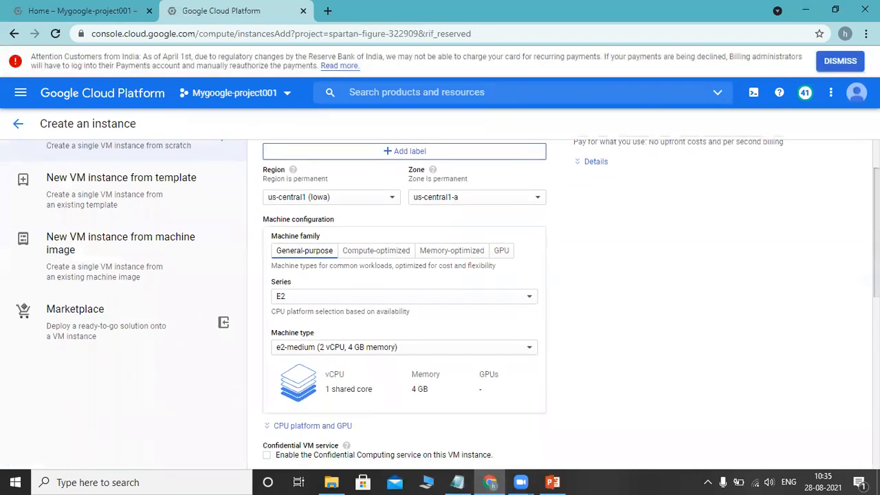
scroll(440, 302, down, 5)
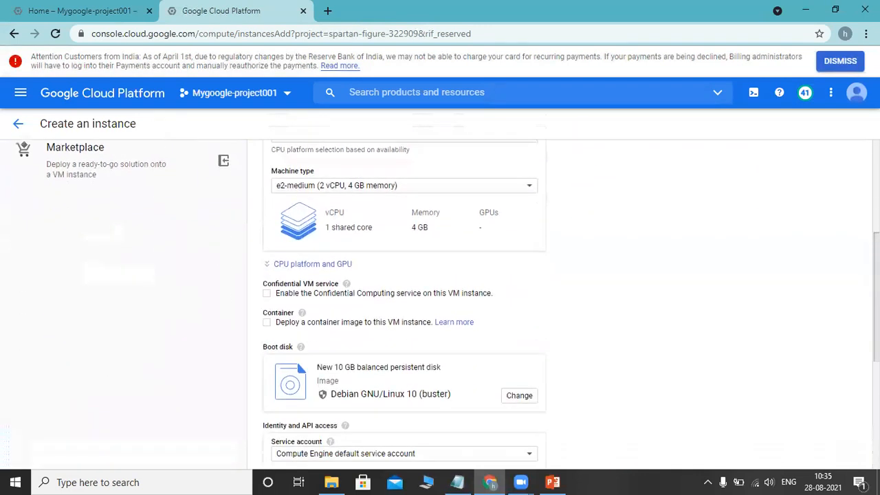
scroll(440, 302, down, 6)
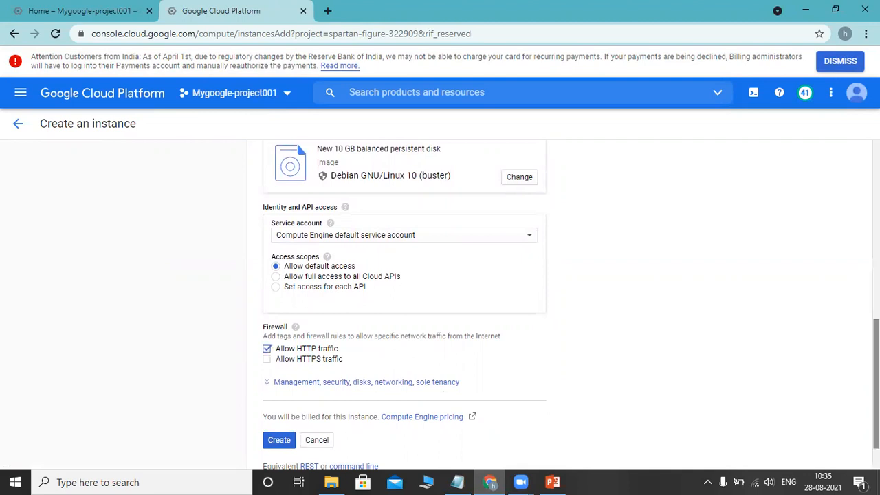
scroll(874, 385, down, 1)
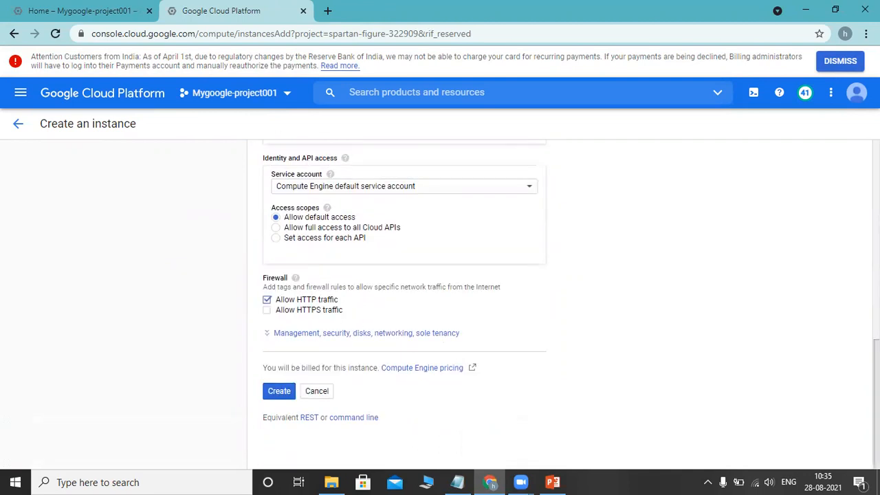
click(388, 333)
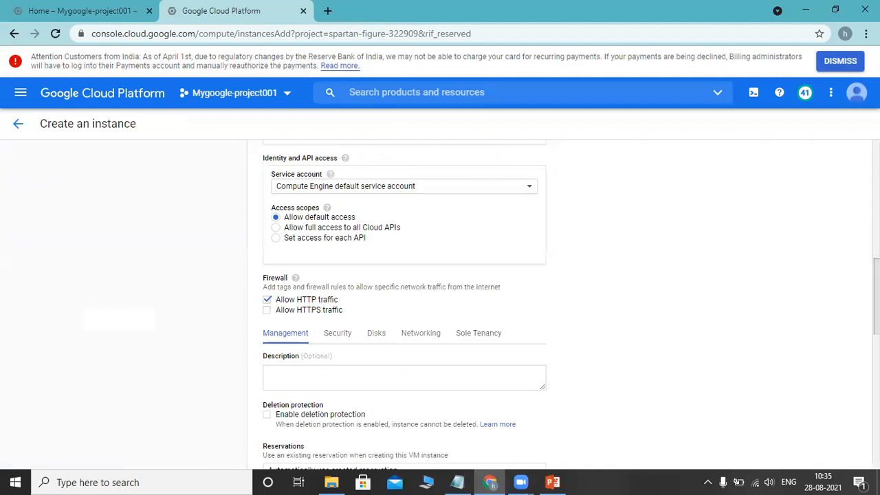
Fill the startup script with the lines from "#! /bin/sh" through "sudo apt-get install -y apache2", copied from the lb_auto_scaling notes in Notepad.
scroll(874, 310, down, 3)
scroll(874, 309, down, 3)
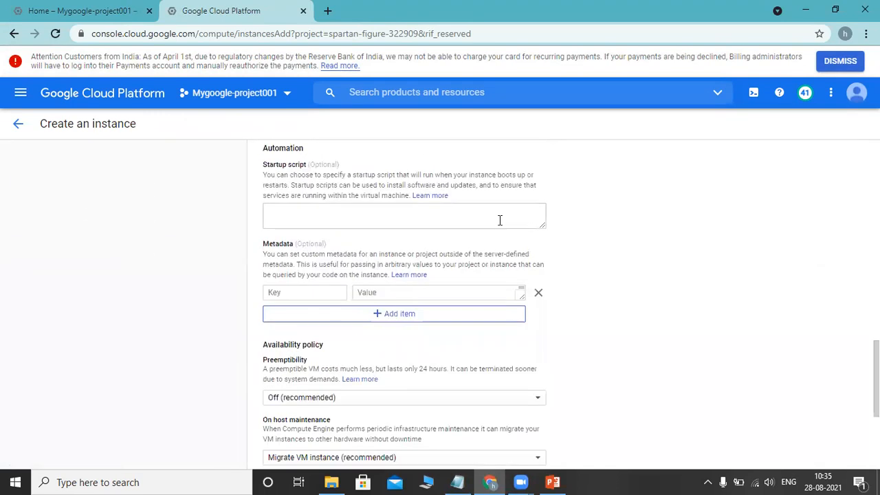
click(409, 223)
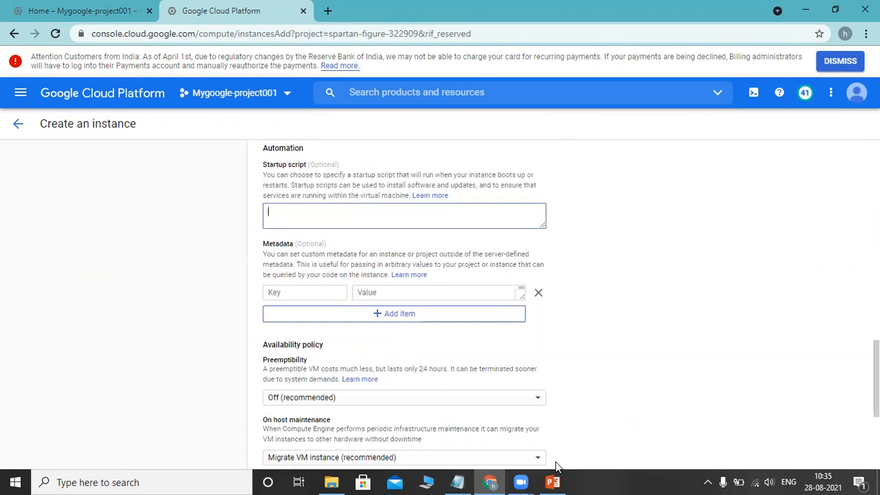
click(457, 482)
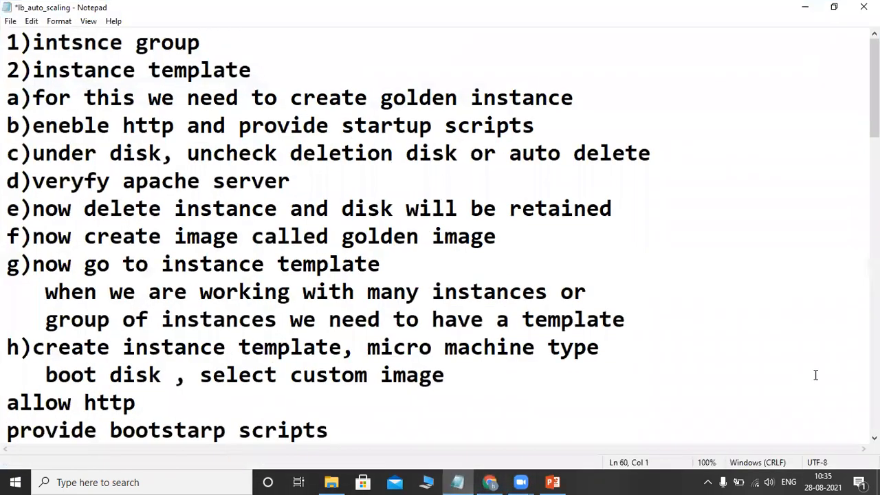
scroll(477, 144, down, 3)
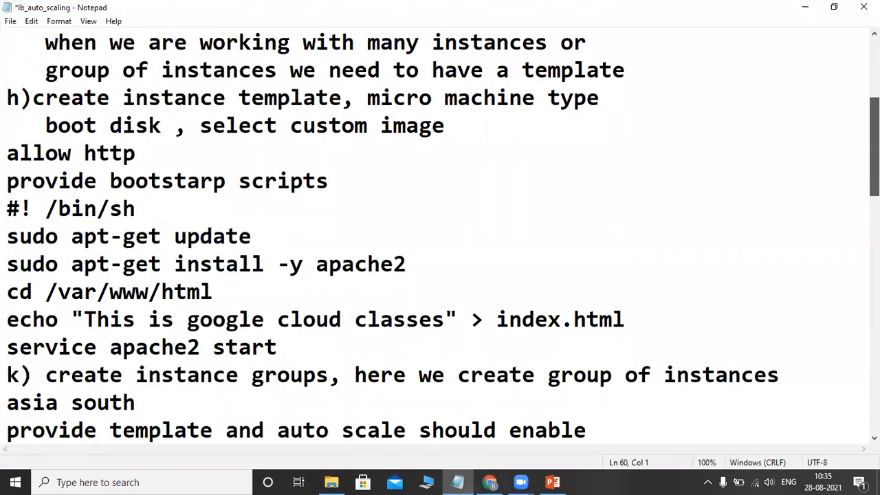
drag(410, 263, 6, 199)
key(ctrl+c)
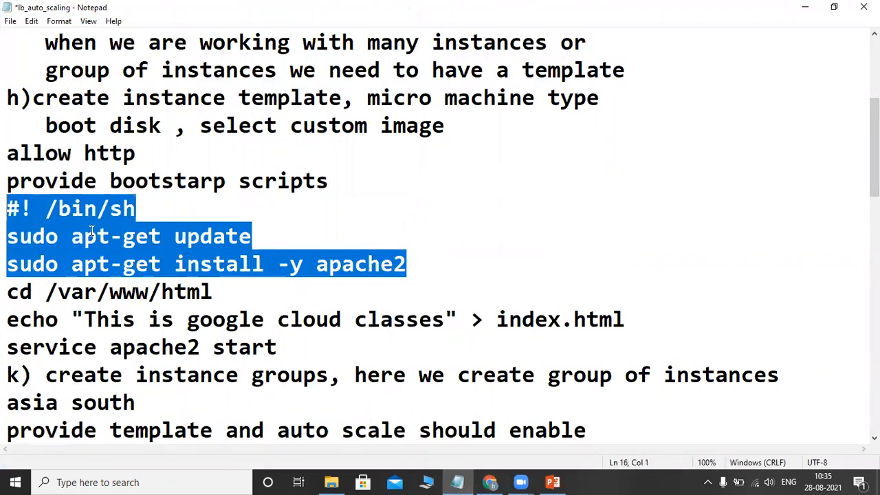
click(490, 481)
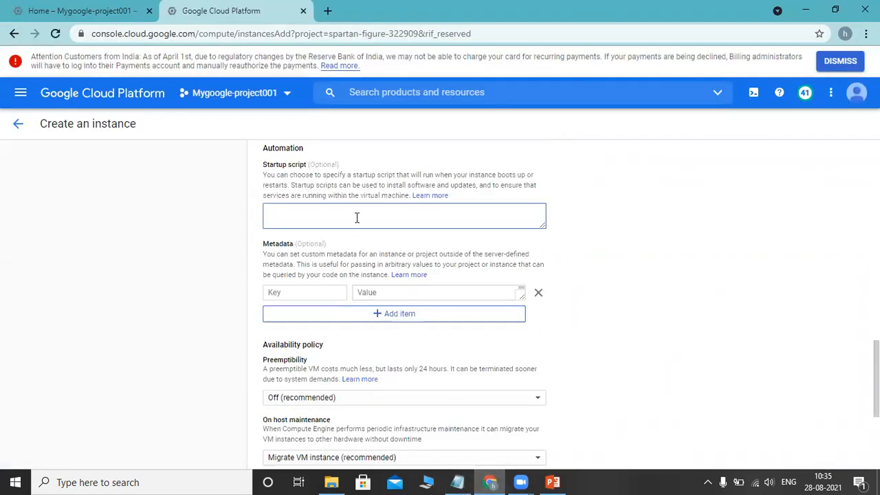
key(ctrl+v)
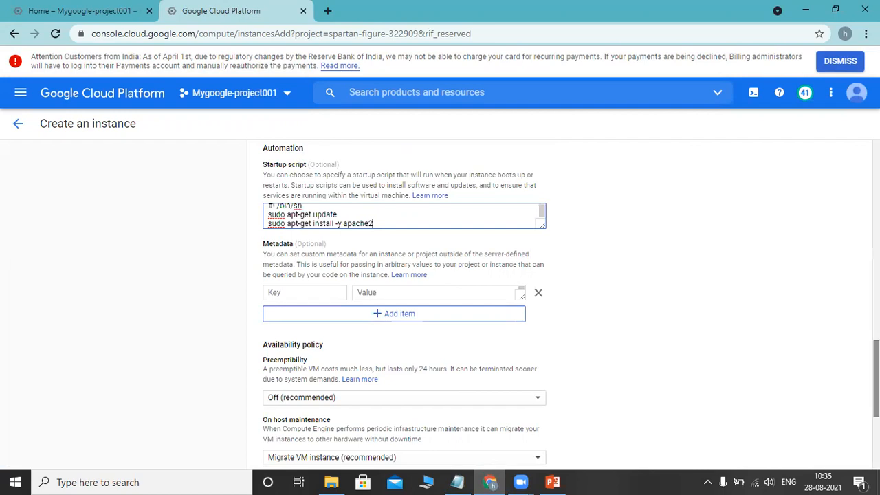
Create the lb-instance VM and dismiss the notification about deleted instances.
scroll(440, 303, down, 3)
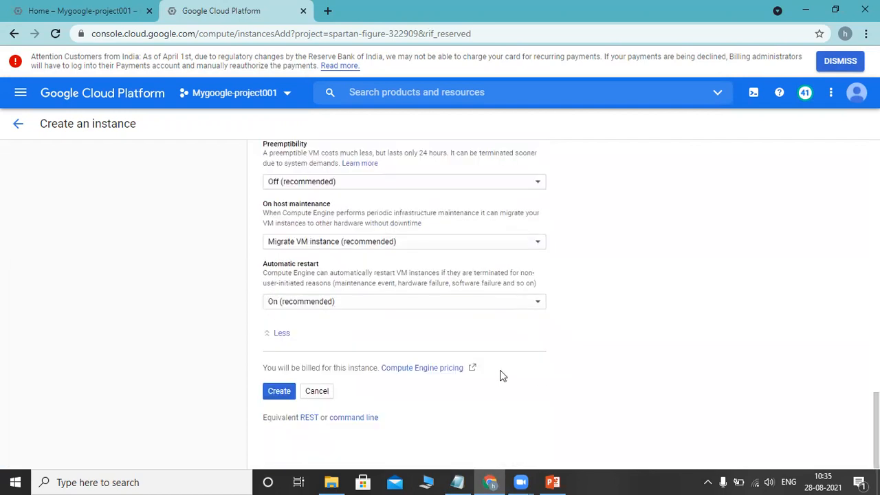
click(278, 391)
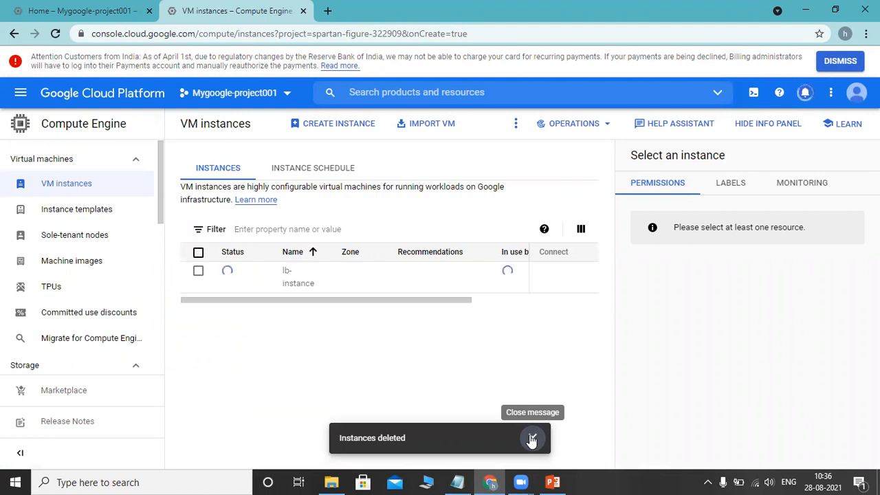
click(531, 439)
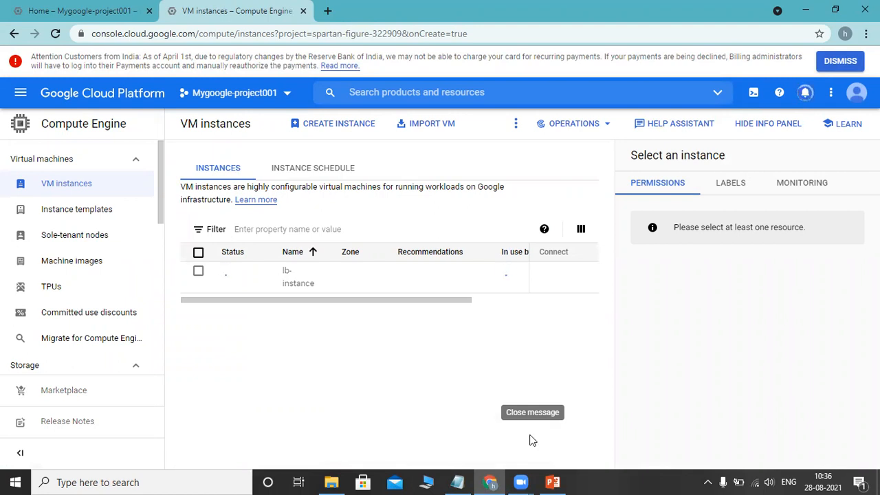
Start another new VM instance and name it ln-instance-2.
click(336, 127)
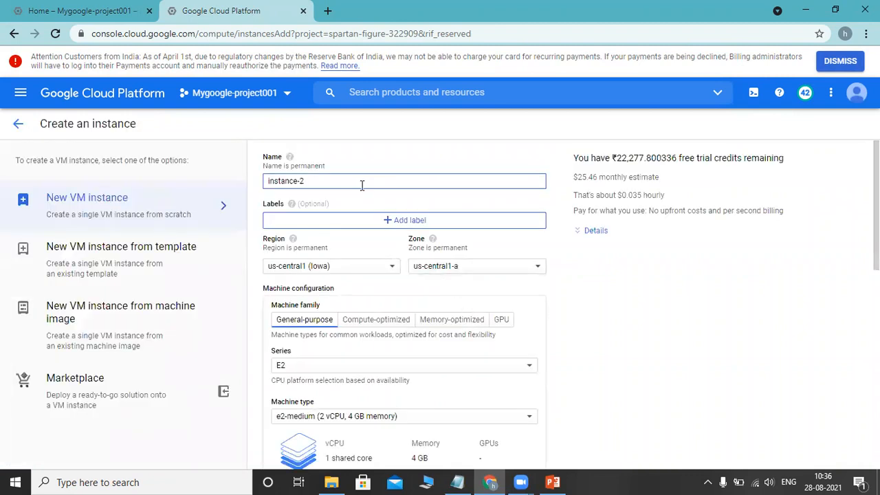
key(BackSpace)
key(BackSpace)
key(BackSpace)
key(BackSpace)
key(BackSpace)
key(BackSpace)
key(BackSpace)
key(BackSpace)
key(BackSpace)
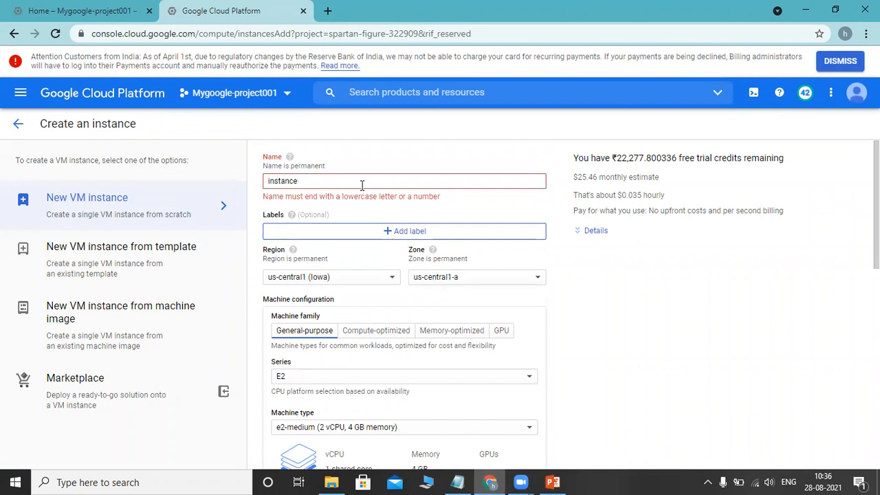
text(ln-instance-2)
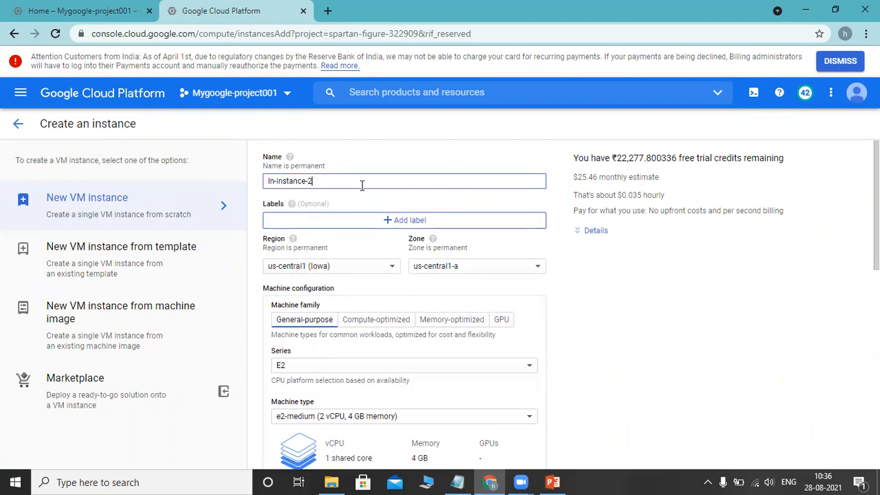
Allow HTTP traffic for ln-instance-2 and expand its management, security, disks, networking and sole tenancy options.
scroll(790, 312, down, 3)
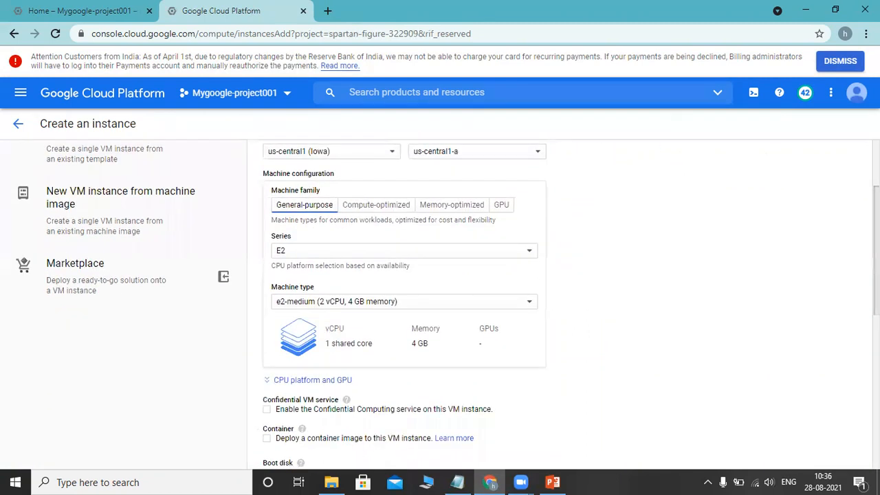
scroll(439, 305, down, 5)
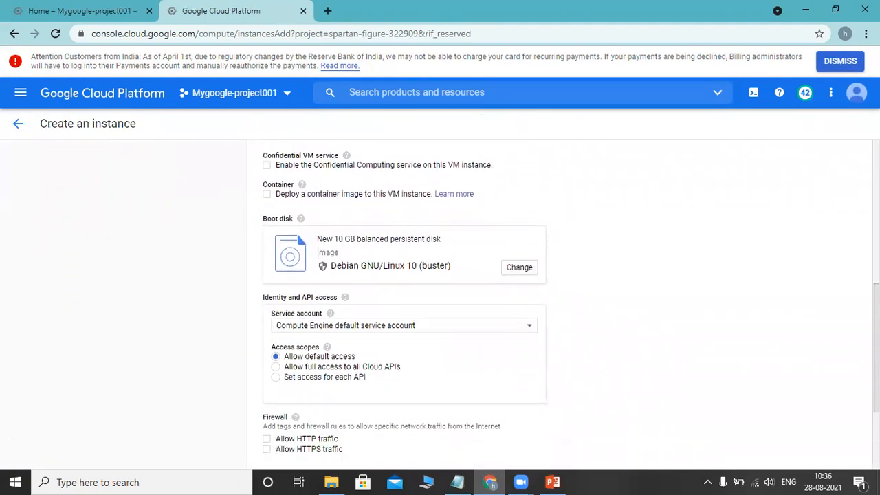
scroll(787, 368, down, 1)
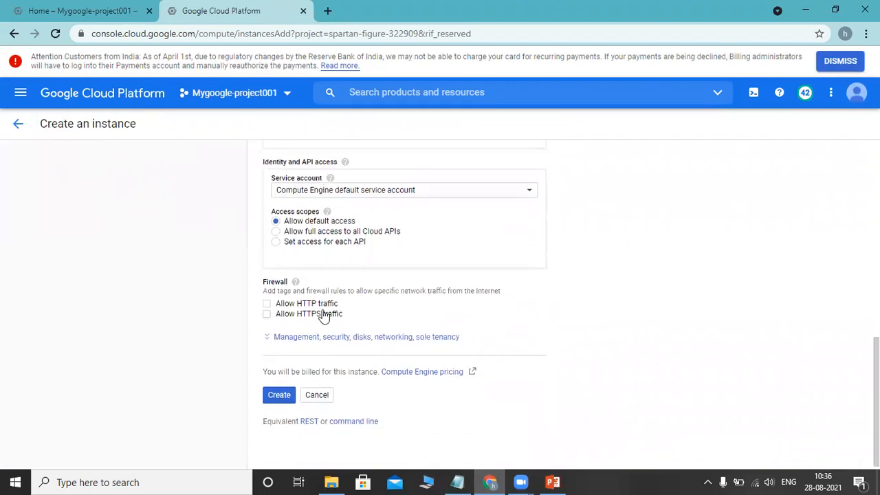
click(290, 306)
click(325, 340)
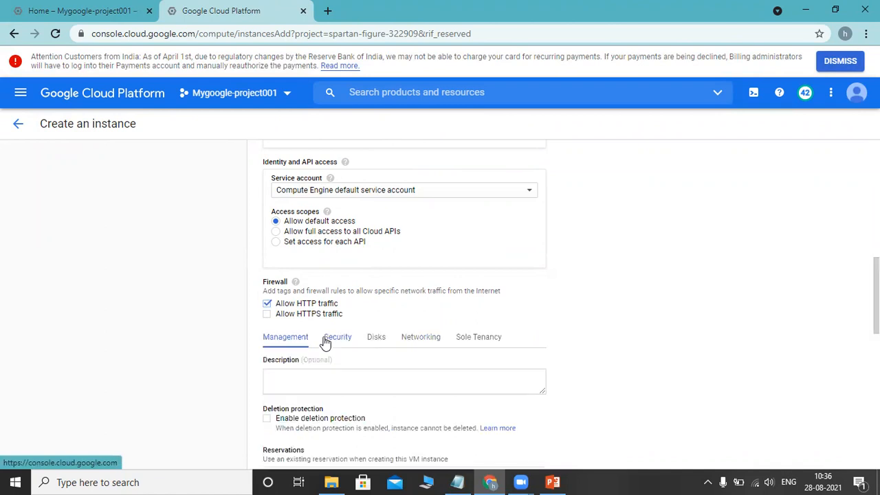
Set the startup script of ln-instance-2 to the copied lines "#! /bin/sh", "sudo apt-get update" and "sudo apt-get install -y apache2".
scroll(439, 303, down, 4)
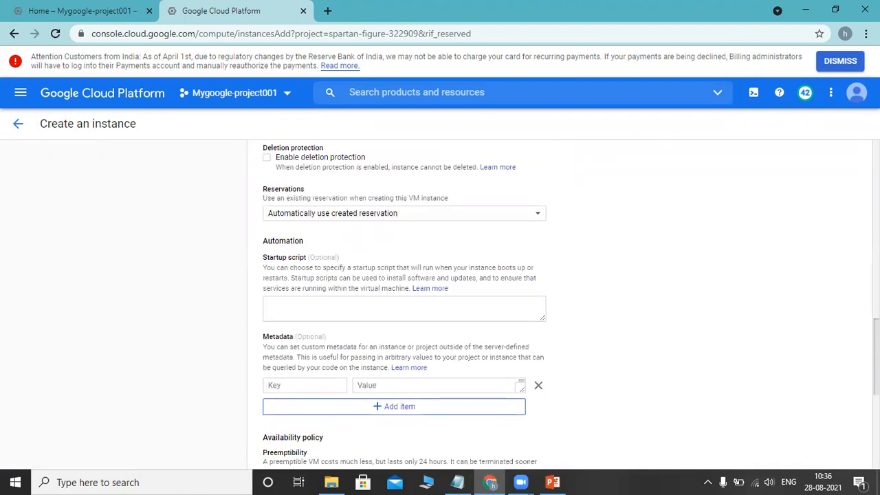
click(371, 308)
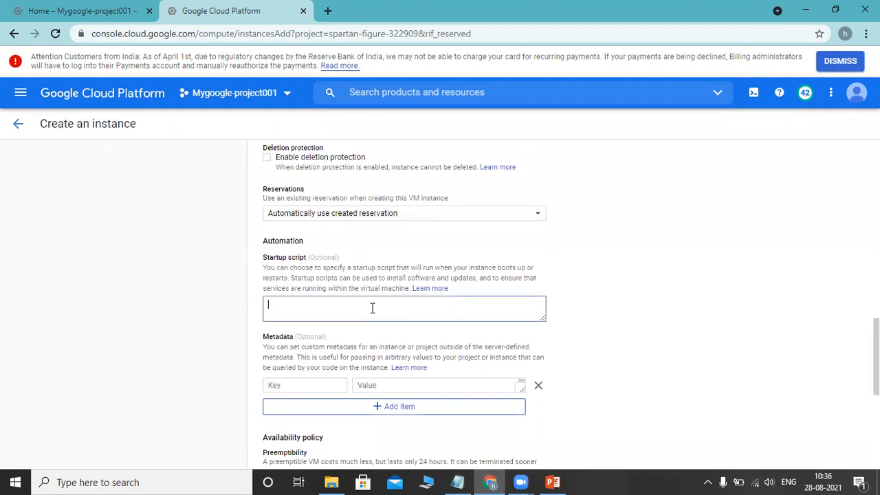
text(#!/bin/sh sudo apt-get update sudo apt-get install -y apache2)
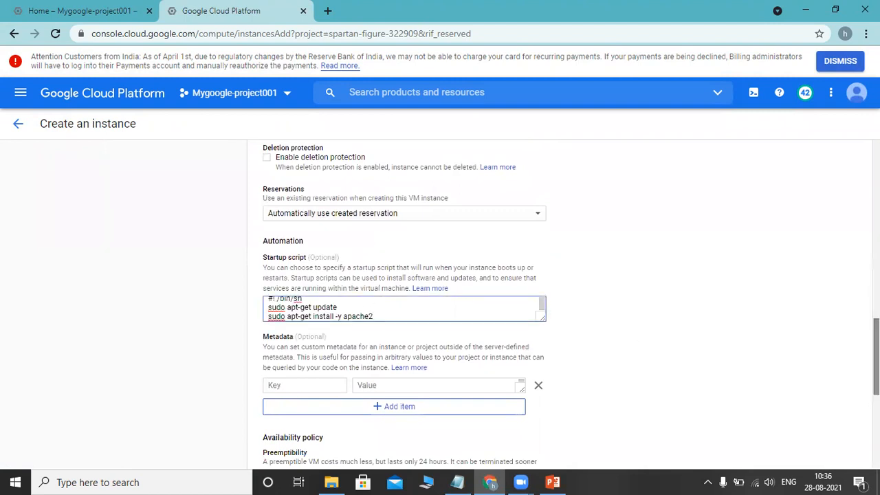
Turn off deletion of the boot disk when the instance is deleted, and create ln-instance-2.
scroll(362, 303, up, 2)
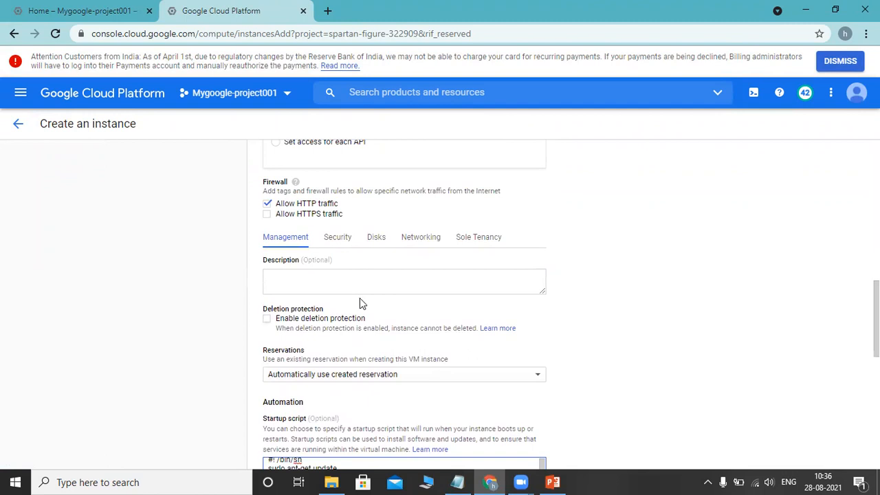
click(371, 241)
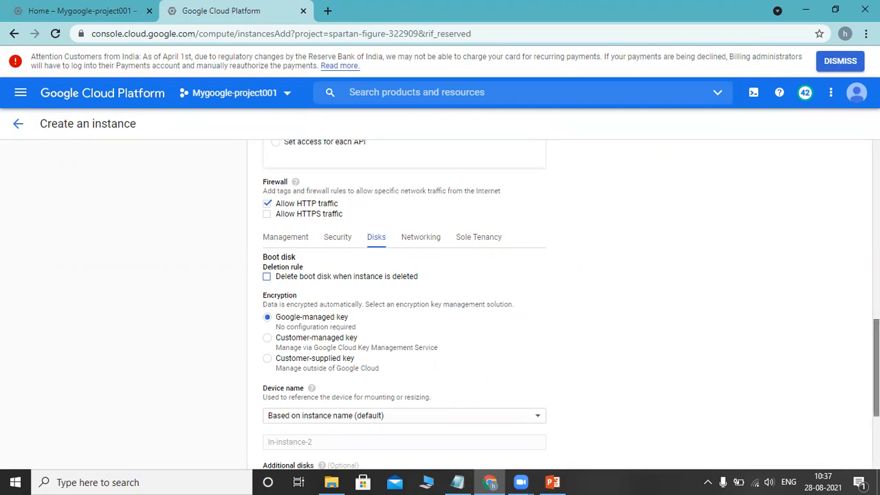
scroll(875, 364, down, 3)
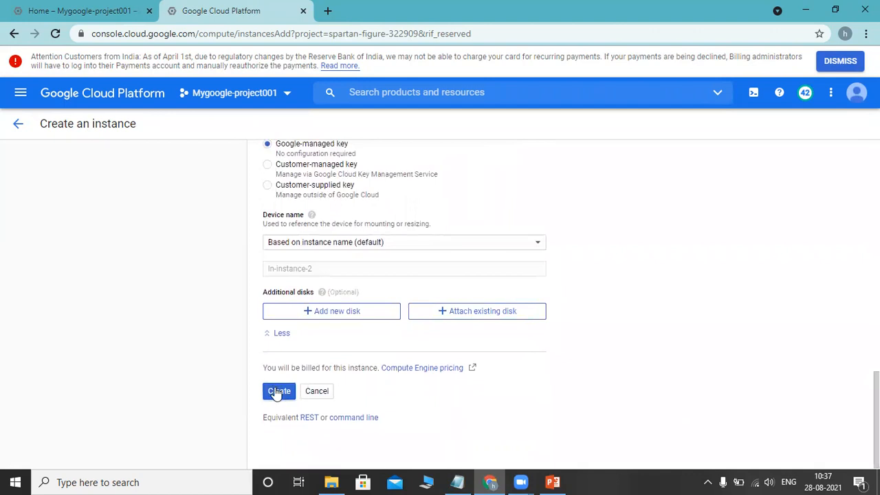
click(278, 391)
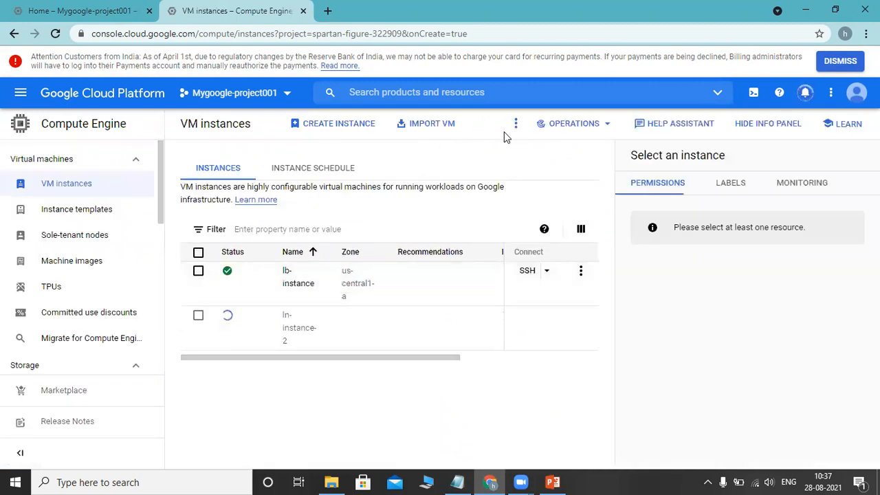
Refresh the VM instances list repeatedly to check the startup status of ln-instance-2.
click(515, 126)
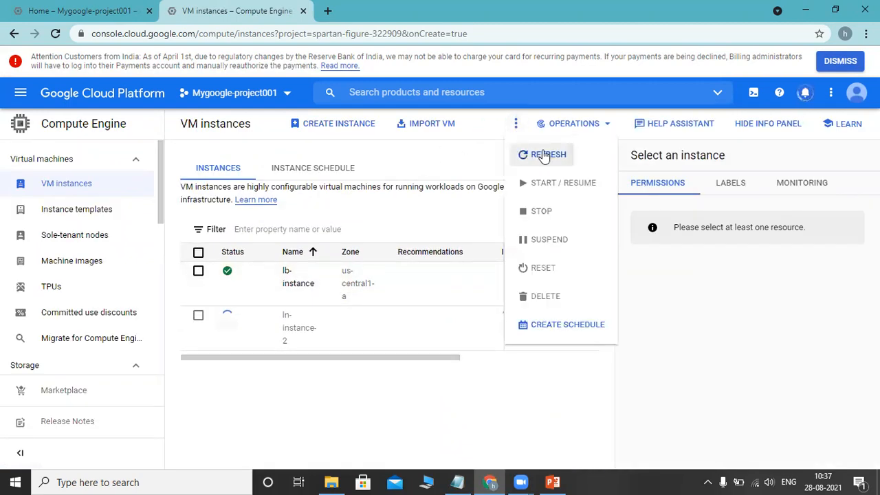
click(542, 155)
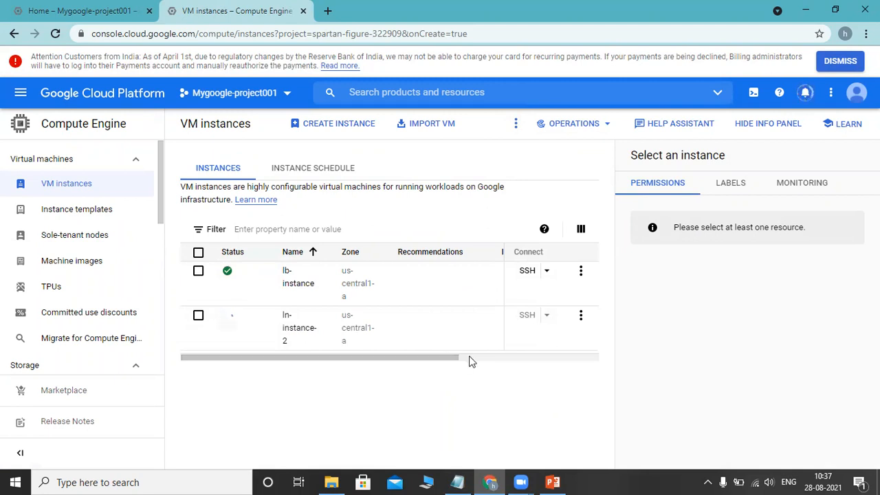
click(516, 128)
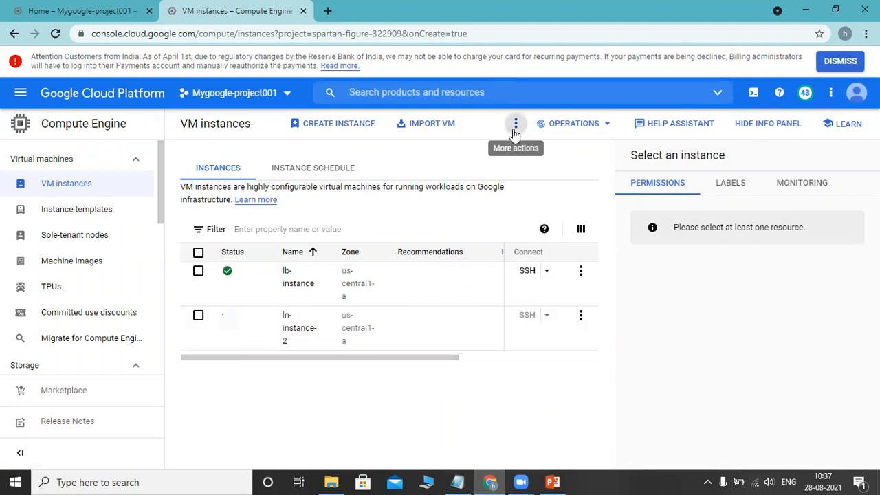
click(529, 155)
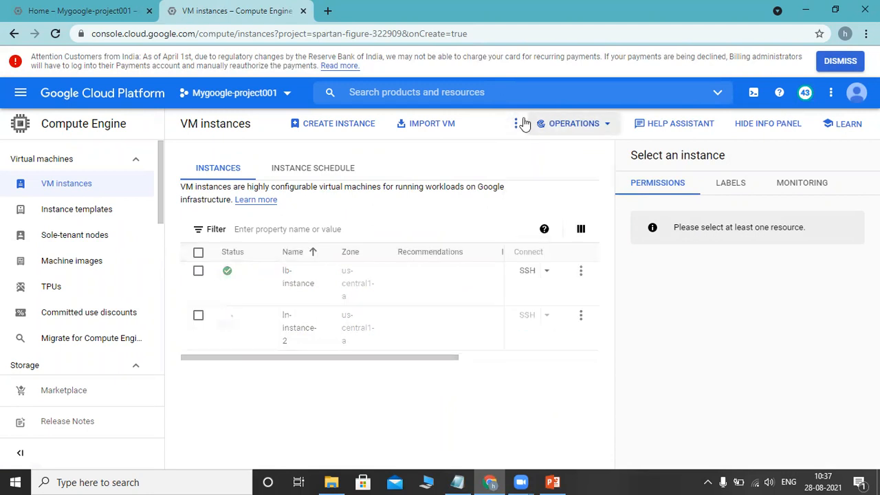
click(517, 128)
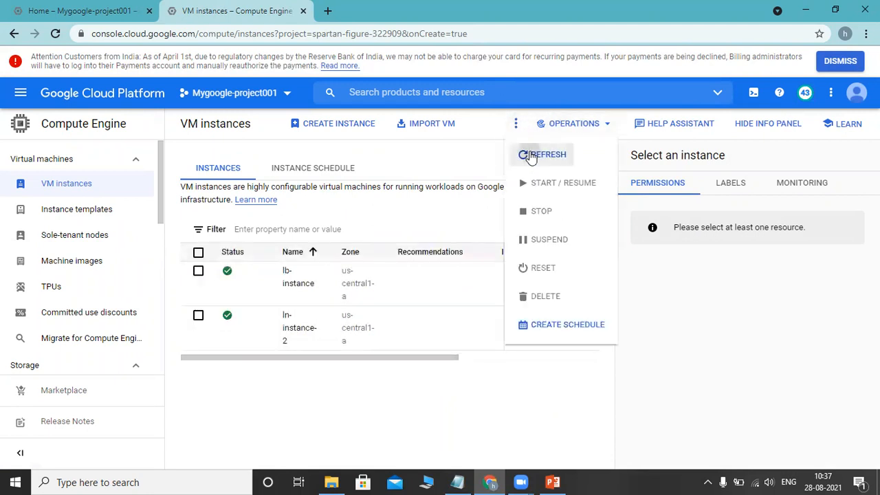
click(534, 154)
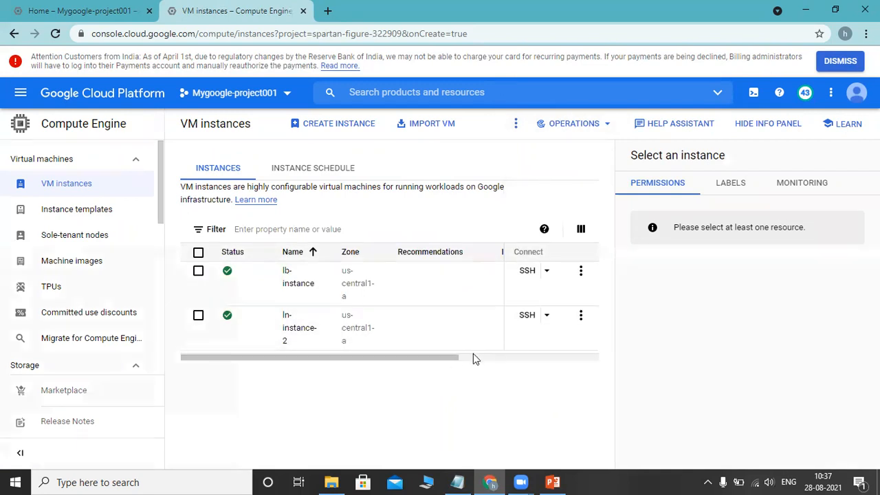
Open the external IP of ln-instance-2 to check its Apache web page, and return to the VM instances list.
click(472, 356)
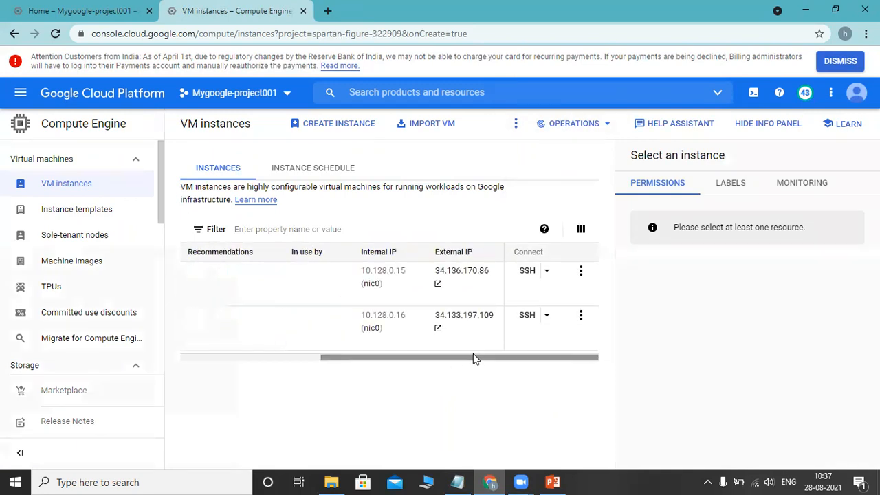
click(437, 329)
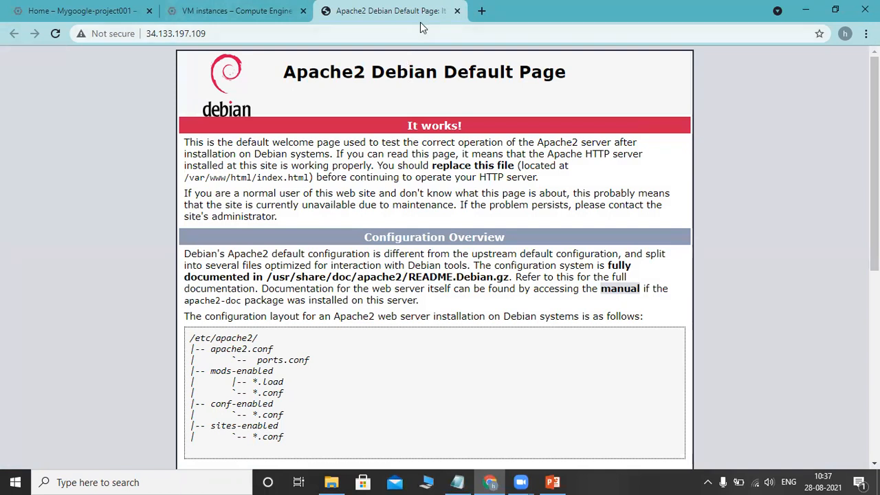
click(304, 22)
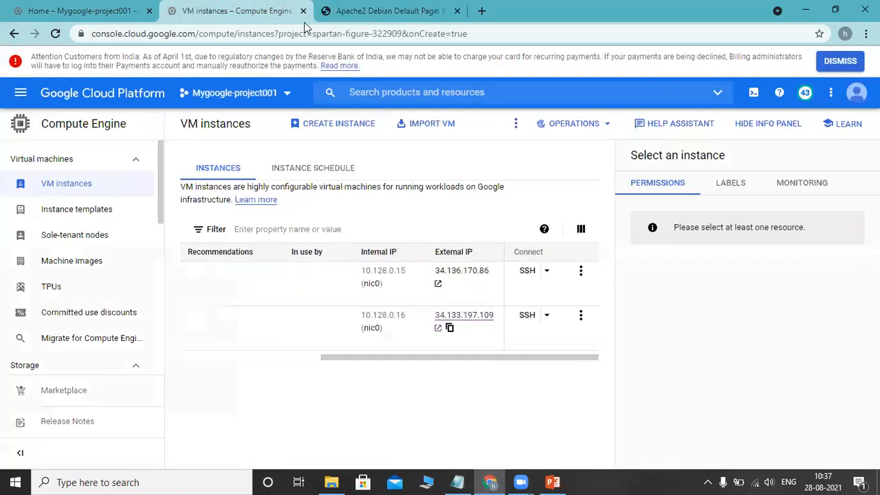
click(272, 359)
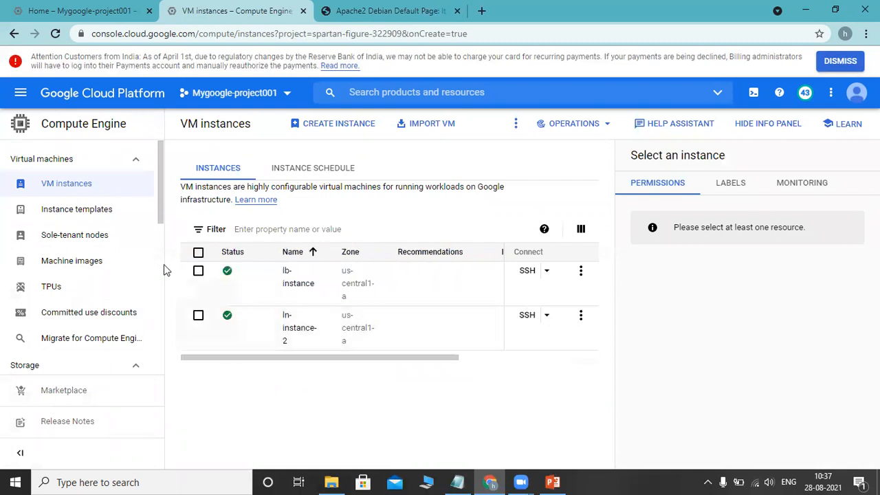
Start a new Compute Engine image and name it load-balancer-image.
drag(160, 208, 159, 265)
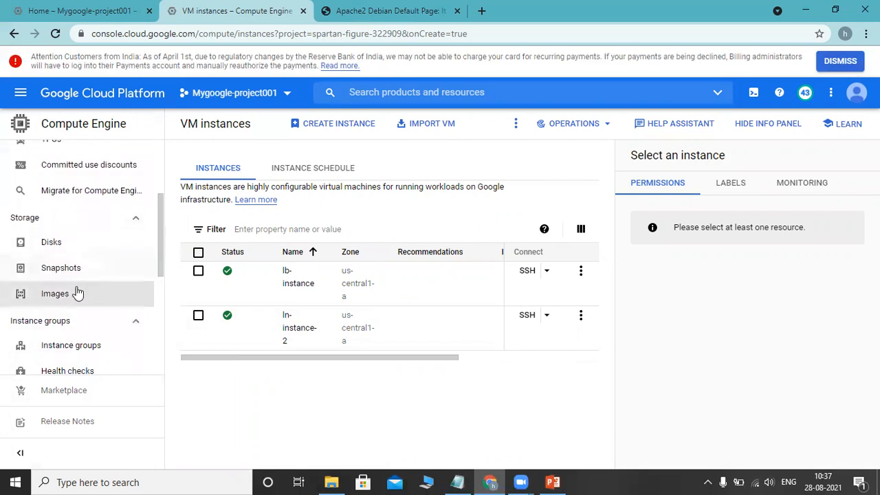
click(57, 296)
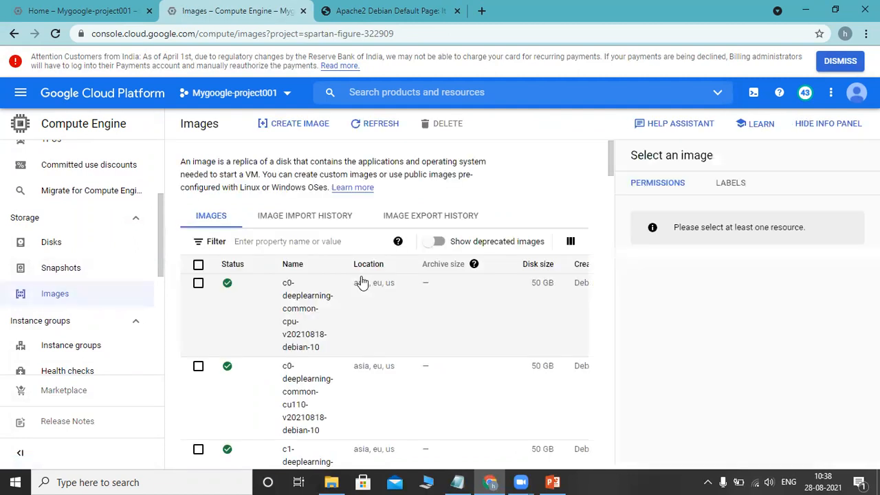
click(301, 128)
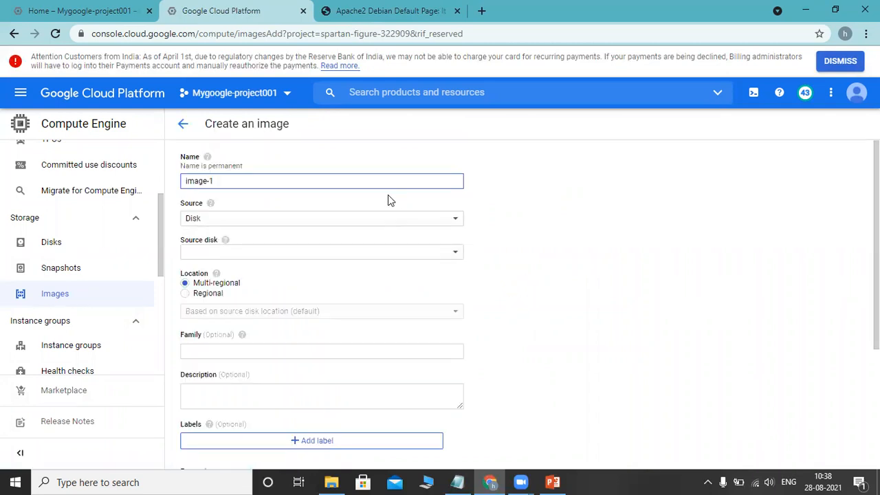
key(BackSpace)
key(BackSpace)
key(BackSpace)
key(BackSpace)
key(BackSpace)
key(BackSpace)
text(load-balancer-)
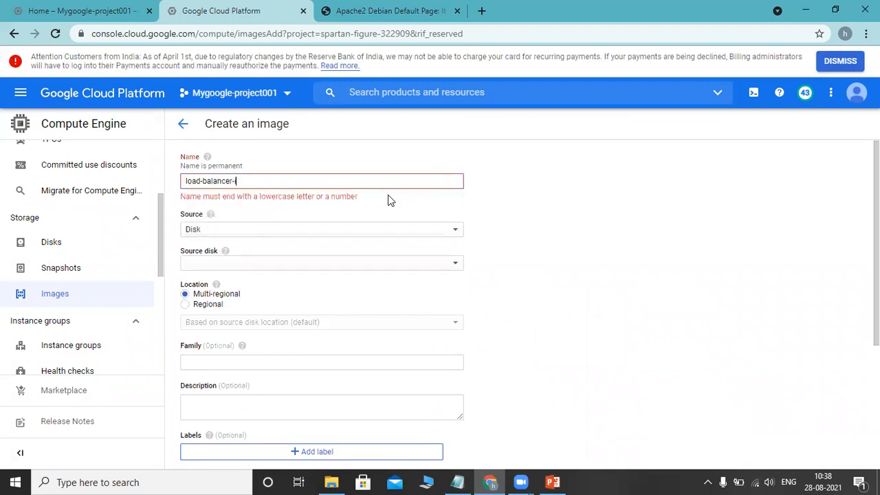
text(image)
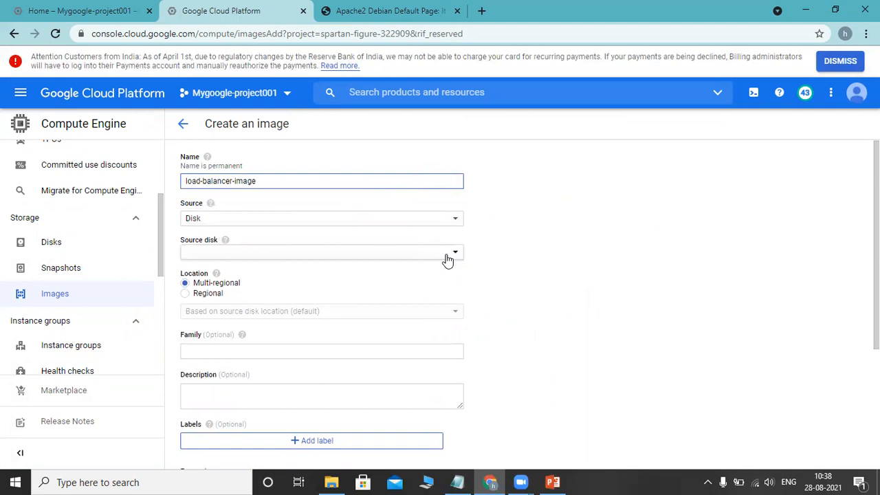
Try to create the image from source disk ln-instance-2, review the form, and cancel the image creation.
click(447, 254)
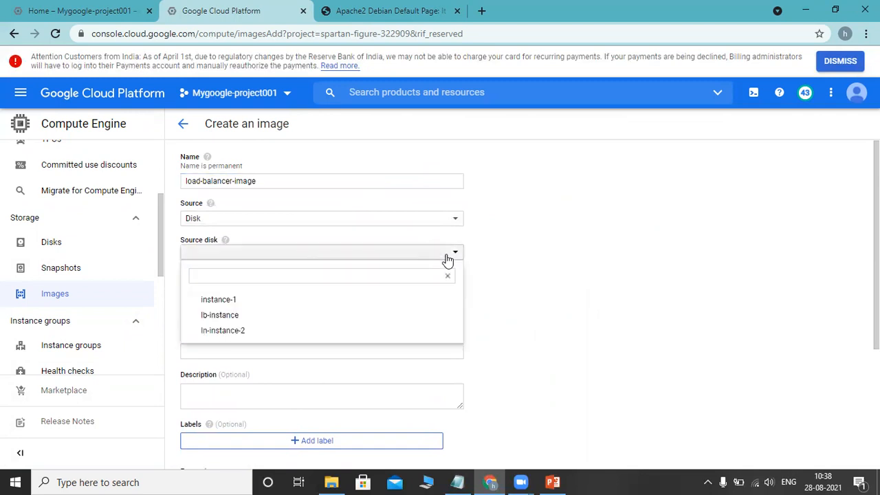
click(258, 332)
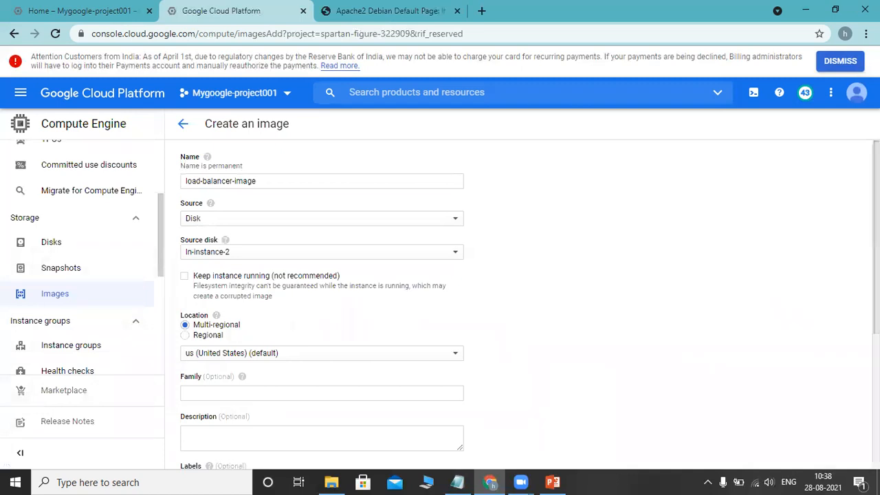
scroll(529, 304, down, 1)
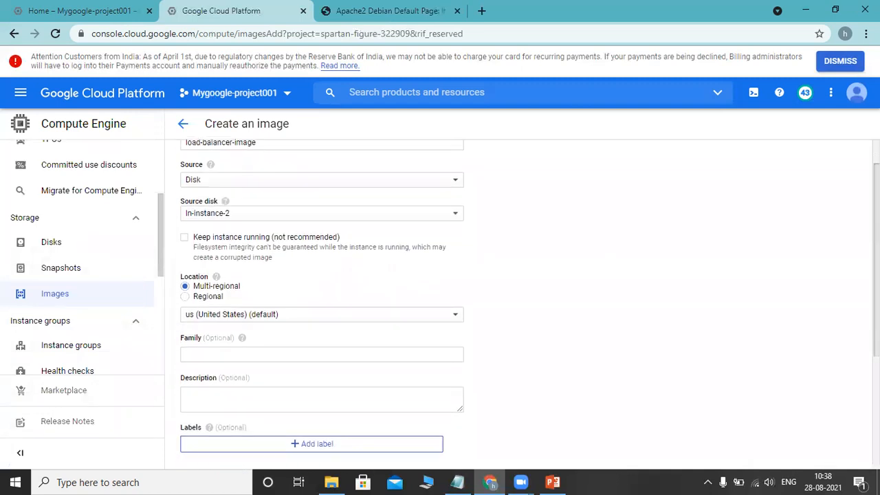
scroll(529, 298, down, 5)
scroll(529, 302, down, 1)
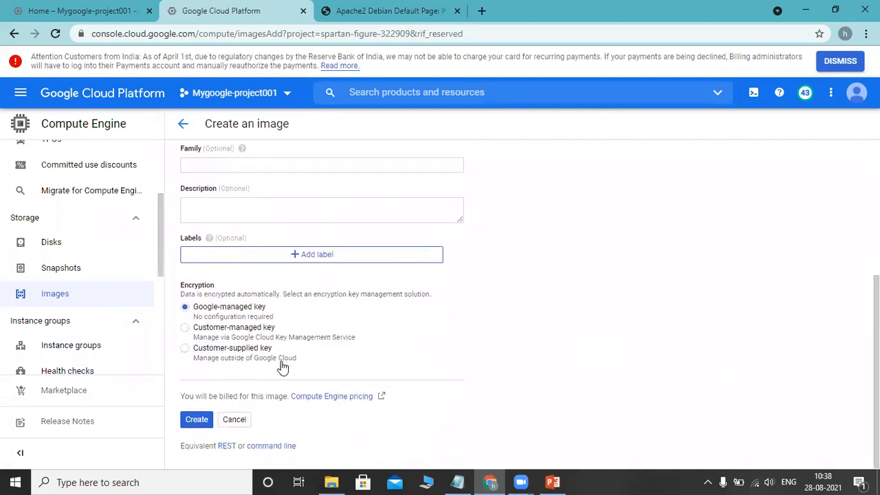
click(191, 426)
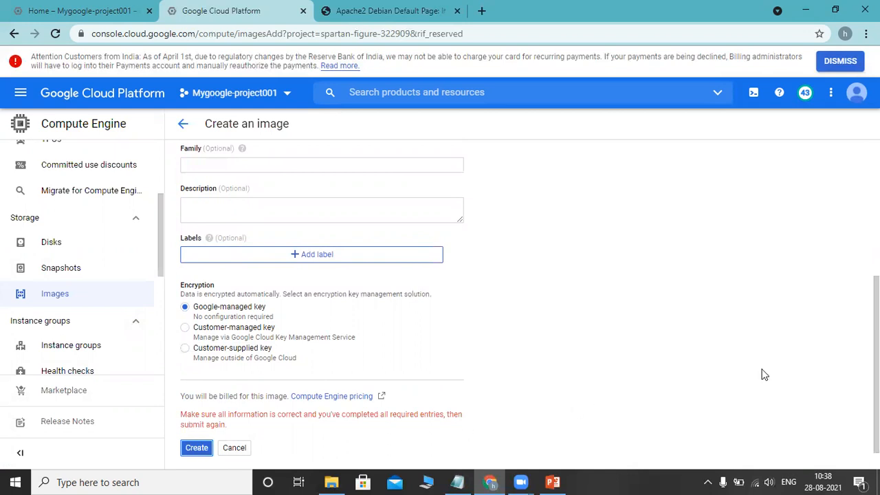
drag(876, 345, 876, 209)
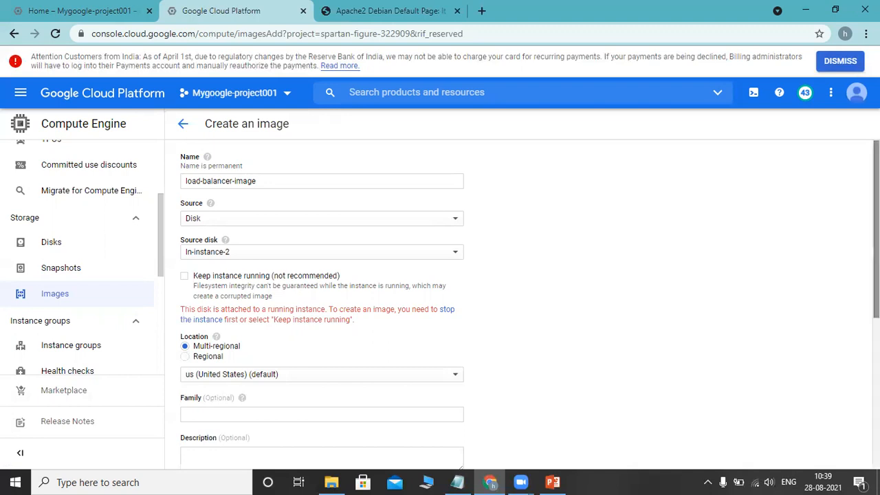
scroll(439, 302, down, 4)
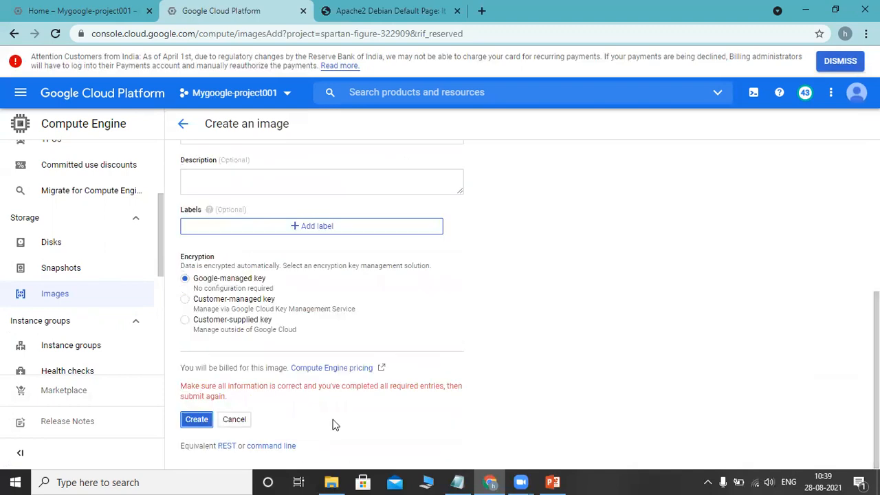
click(234, 420)
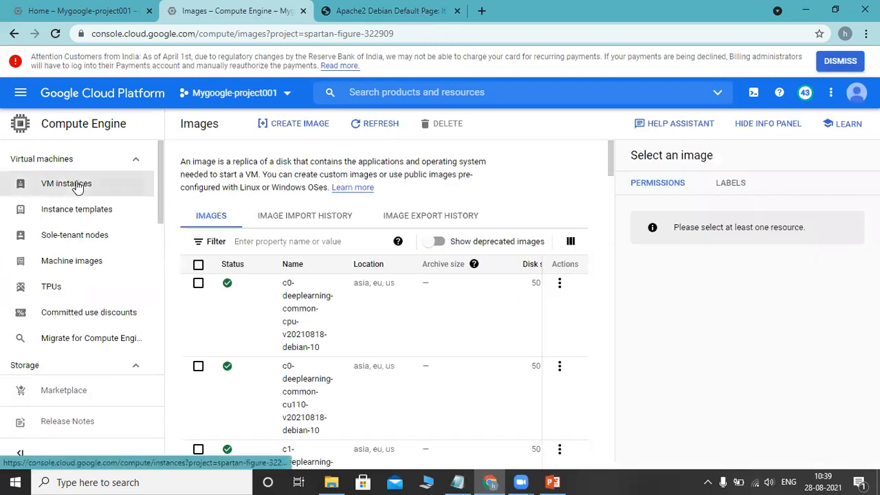
Delete the VM instances lb-instance and ln-instance-2, and dismiss the deletion notice.
click(77, 185)
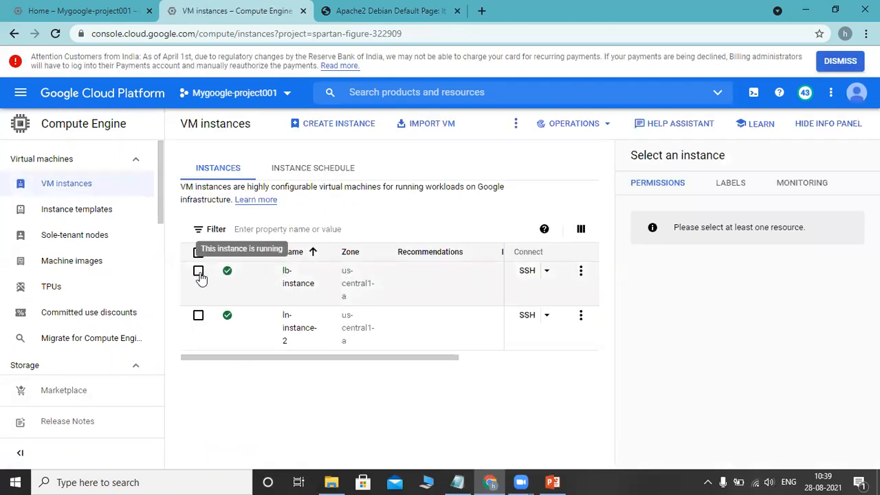
click(198, 272)
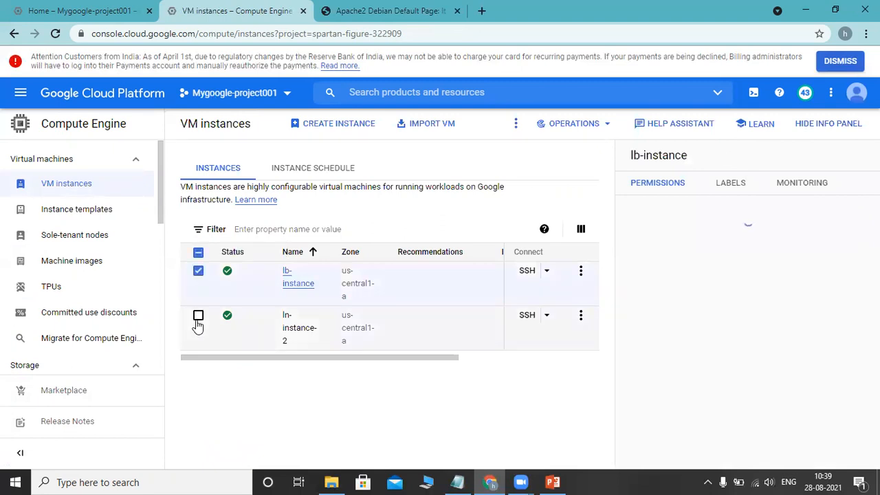
click(198, 316)
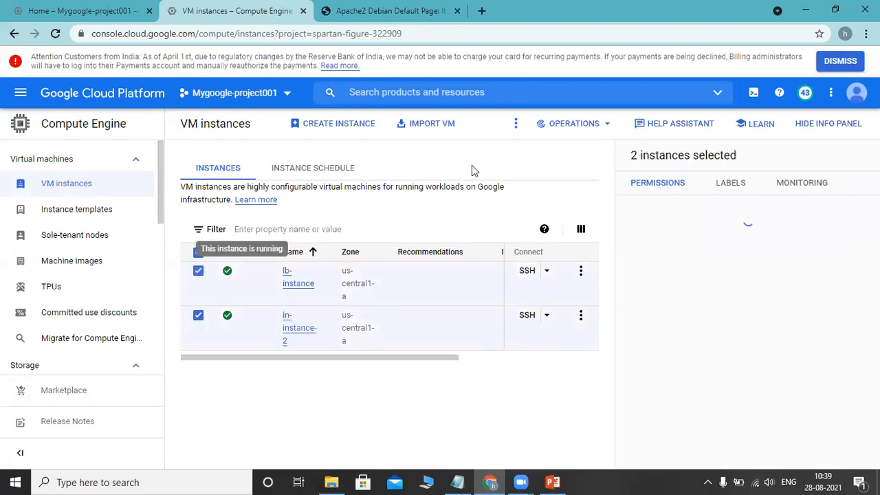
click(518, 125)
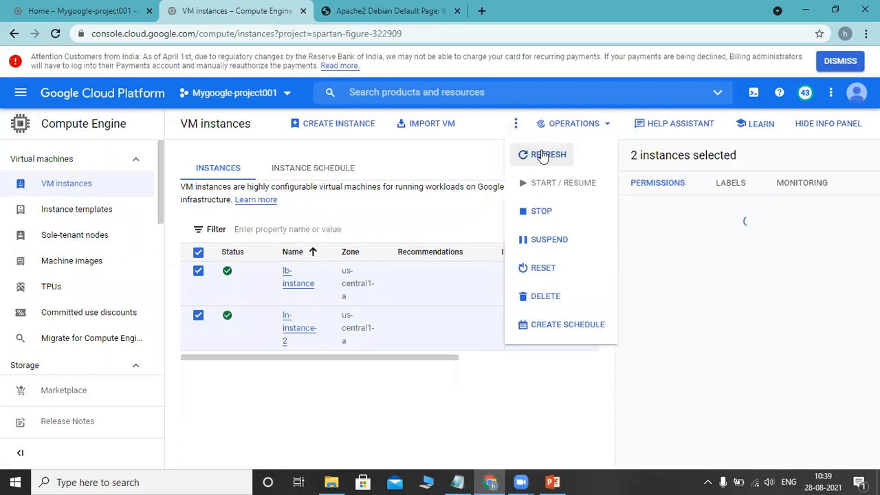
click(543, 297)
click(588, 304)
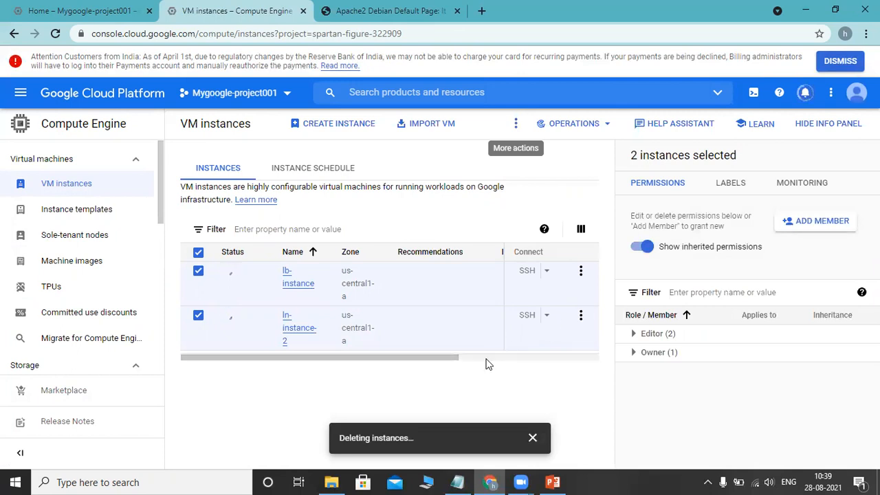
click(533, 438)
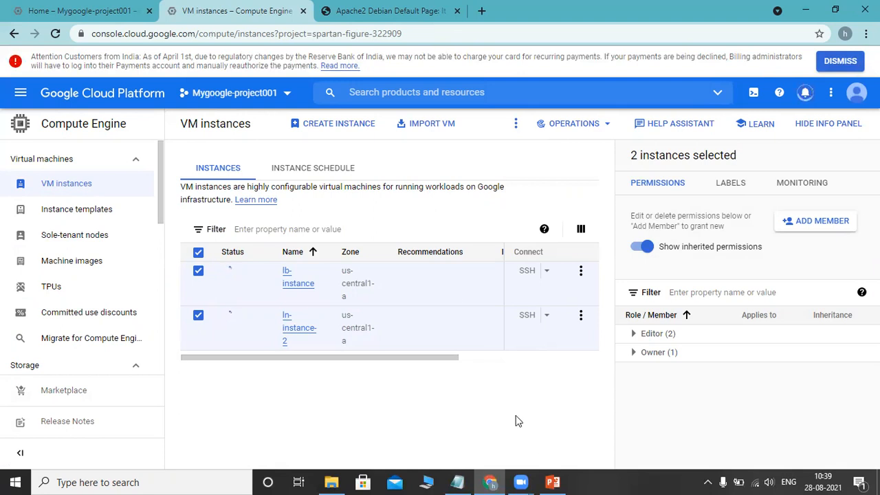
Refresh the VM instances list to check the progress of the deletion.
click(516, 127)
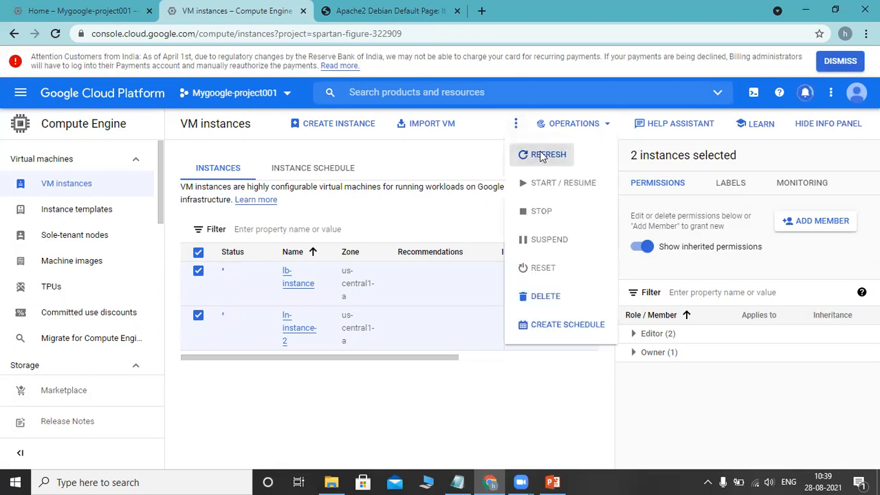
click(541, 155)
click(516, 125)
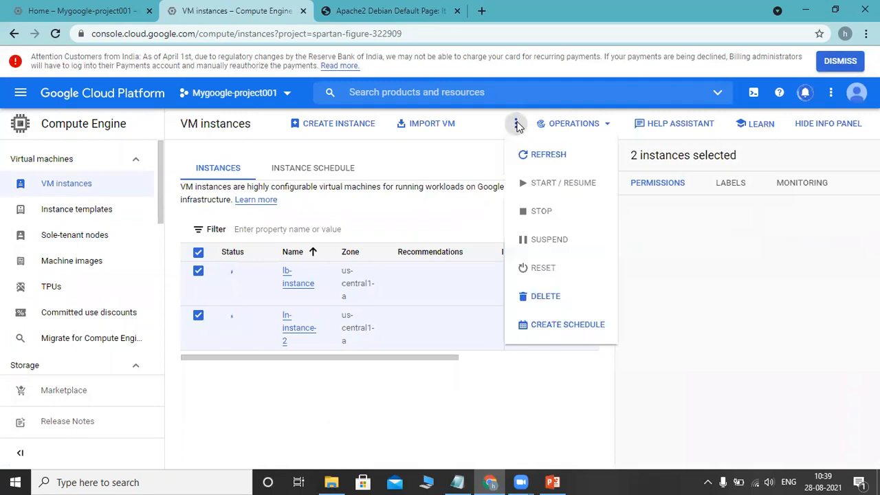
click(543, 154)
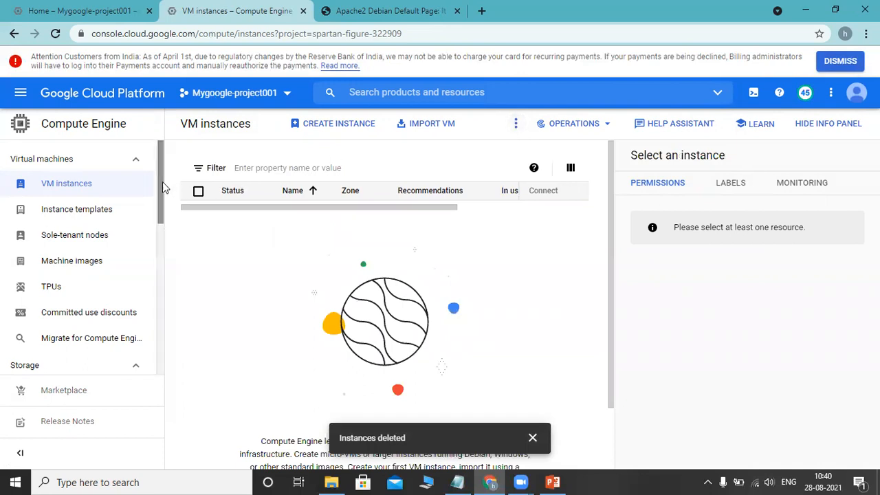
Check the Compute Engine disks list for the boot disks of the deleted instances, and open the list of images.
drag(162, 181, 161, 237)
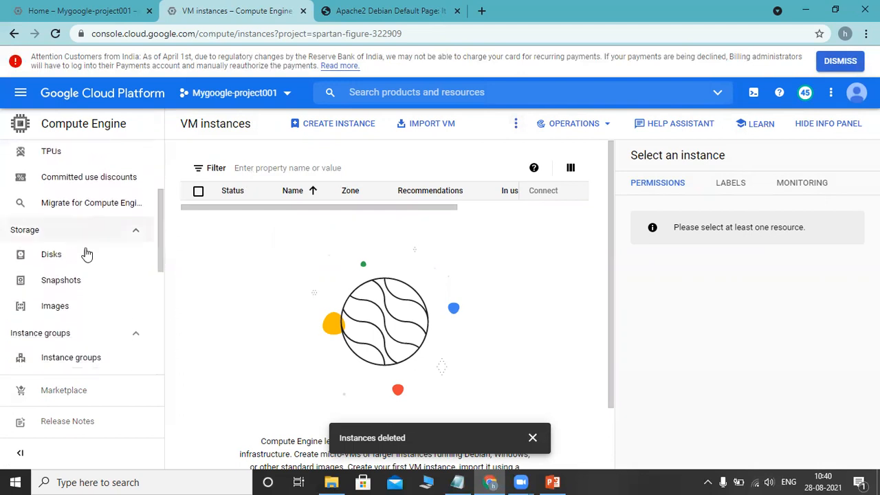
click(64, 255)
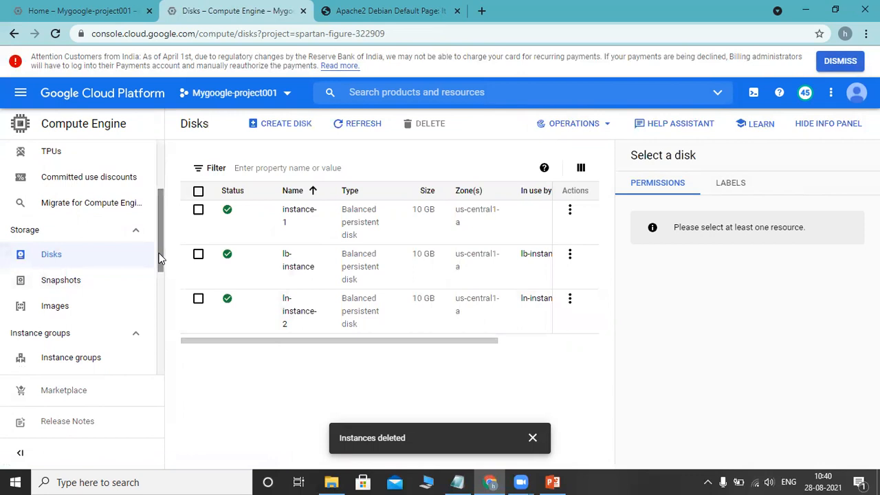
drag(158, 258, 158, 271)
click(60, 270)
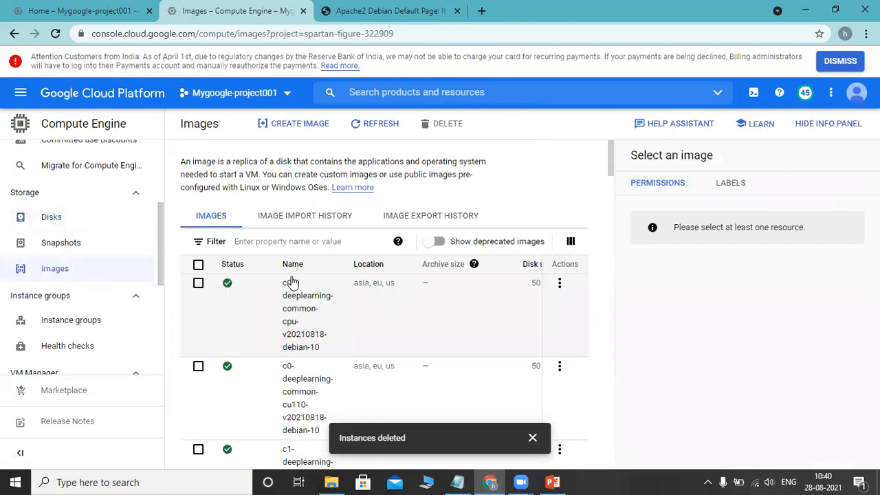
Start creating a new Compute Engine image and name it load-balancer-image.
click(303, 123)
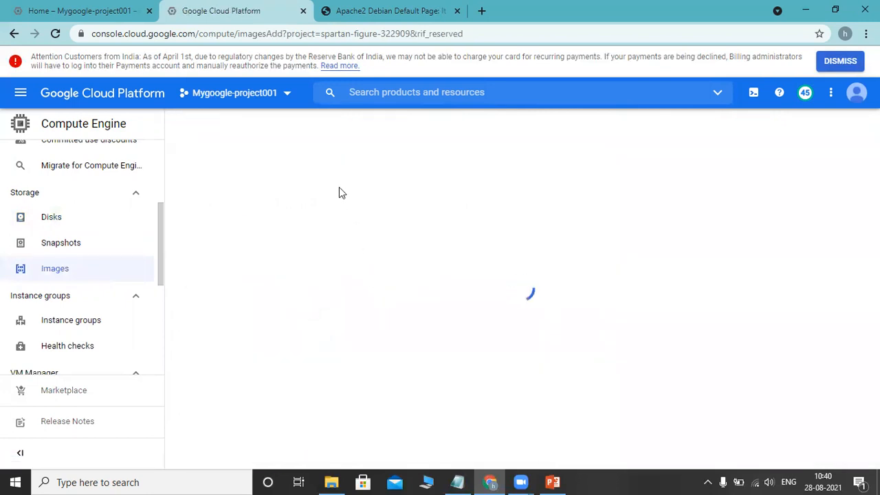
click(261, 177)
key(BackSpace)
key(BackSpace)
key(BackSpace)
key(BackSpace)
key(BackSpace)
key(BackSpace)
key(BackSpace)
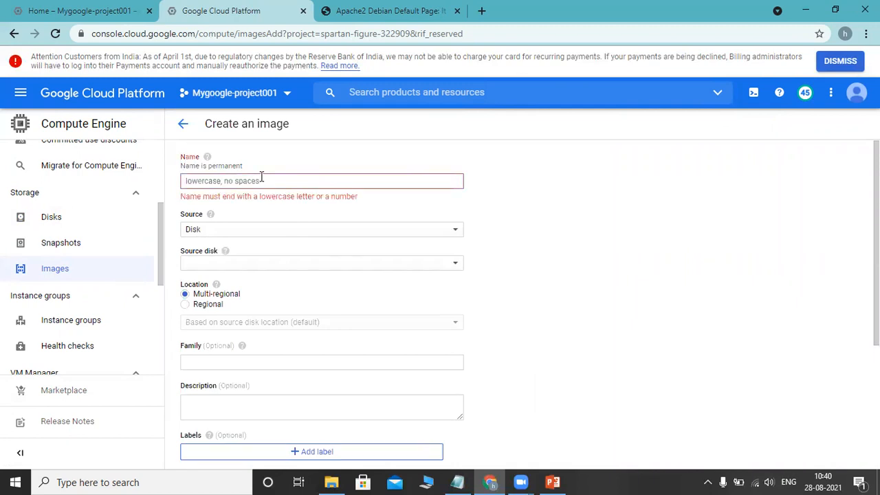
text(load-balancer-image)
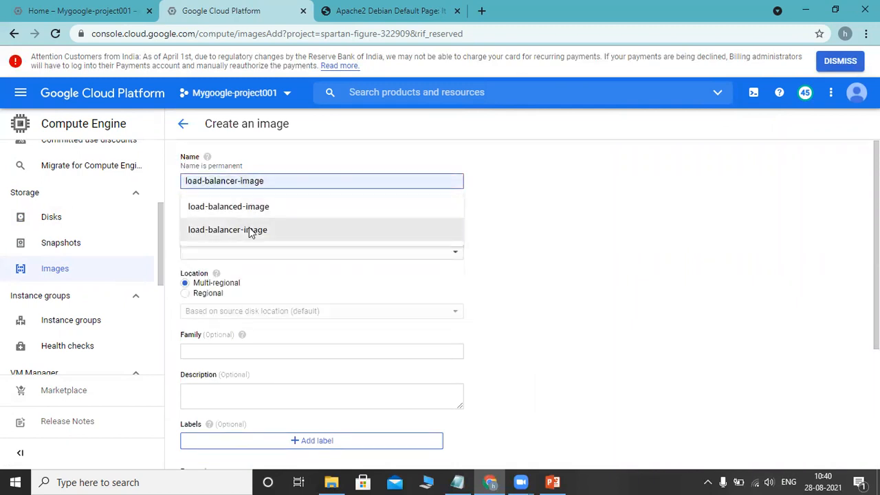
click(250, 230)
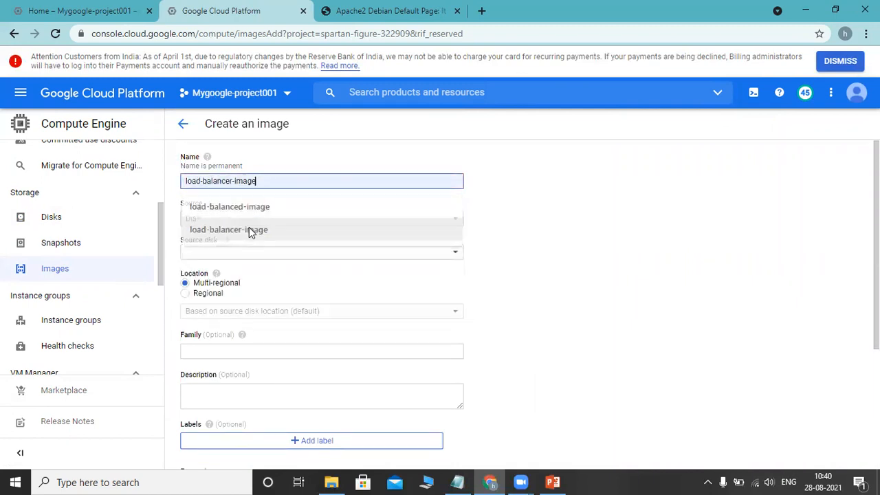
Choose ln-instance-2 as the source disk and create the image with the default location and encryption.
scroll(549, 187, down, 1)
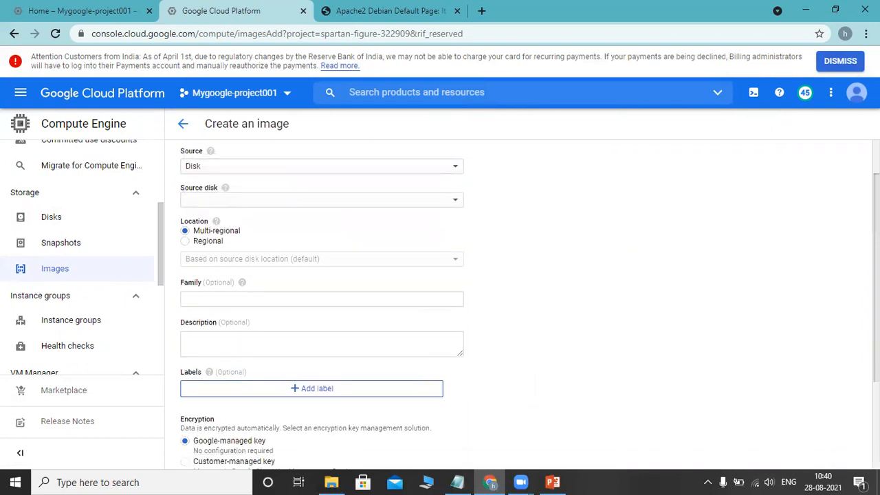
click(453, 202)
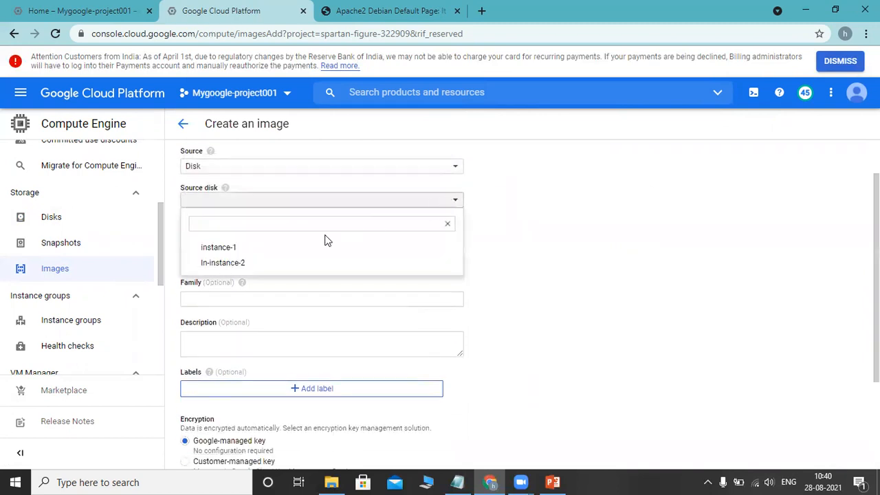
click(249, 263)
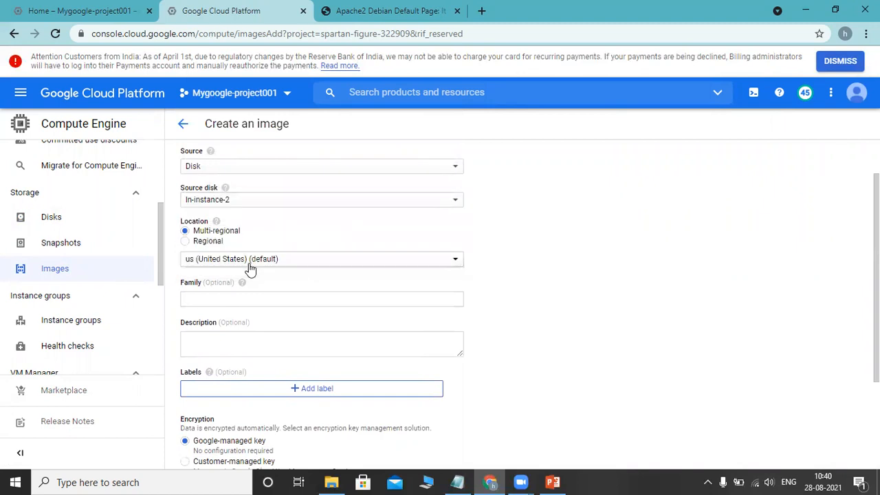
scroll(491, 370, down, 3)
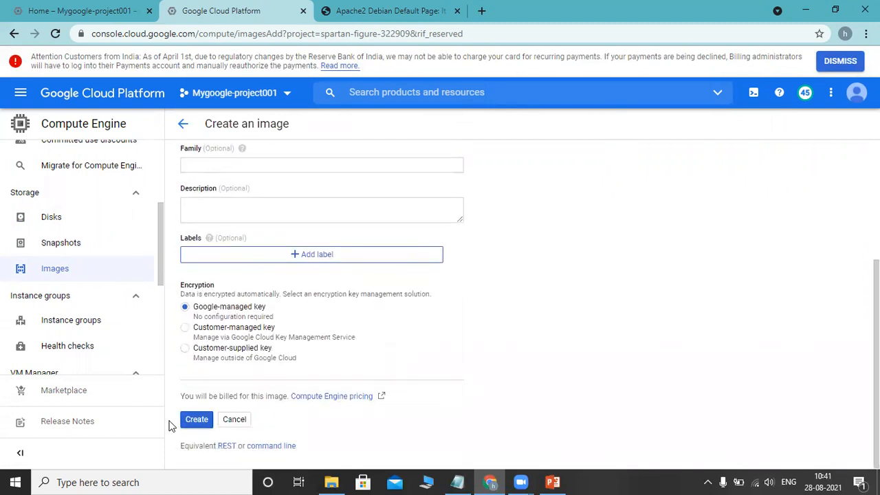
click(195, 421)
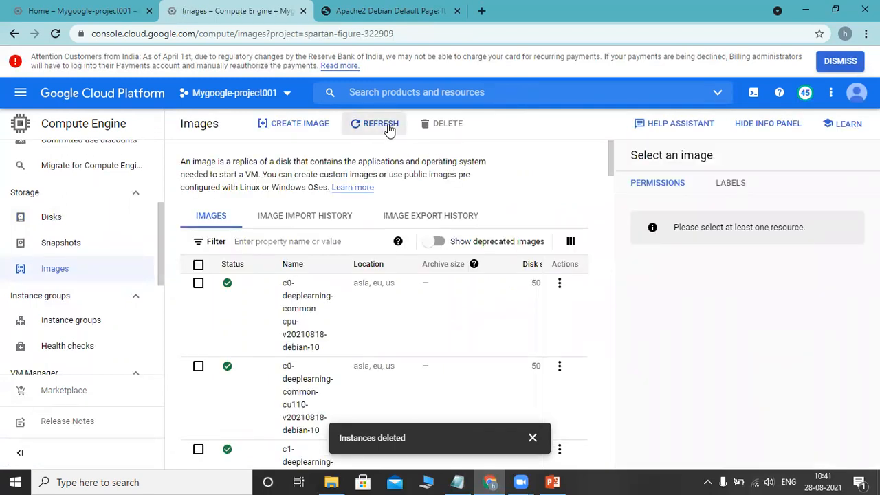
Refresh the images list to check the creation status of load-balancer-image.
click(389, 128)
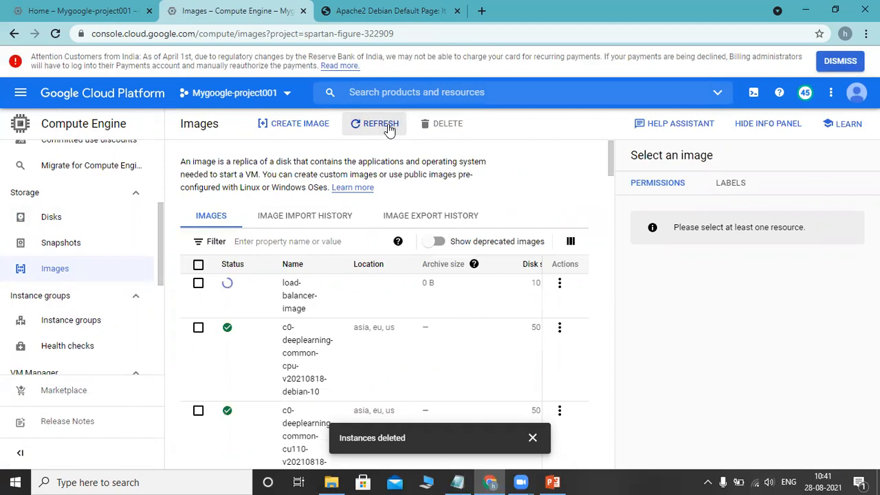
click(382, 129)
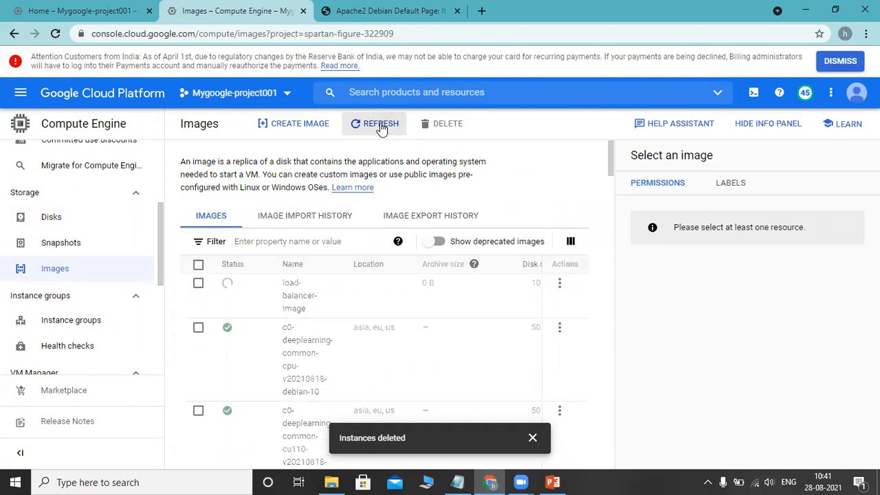
click(382, 129)
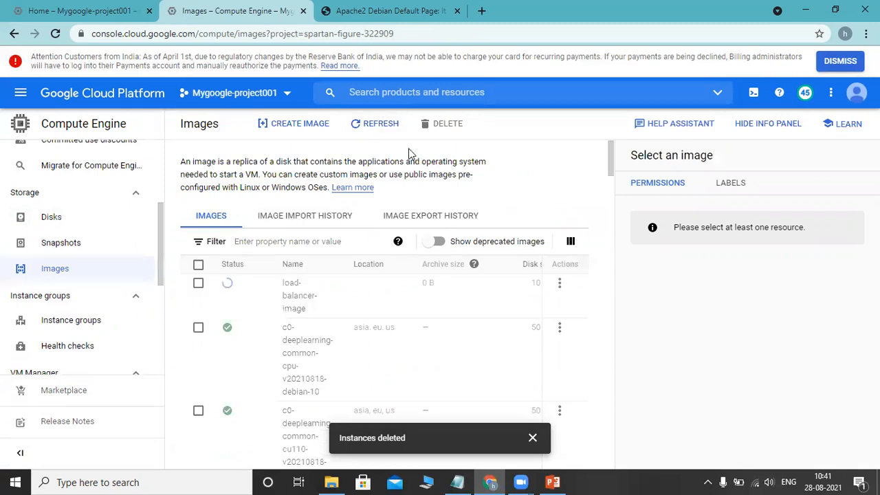
click(383, 130)
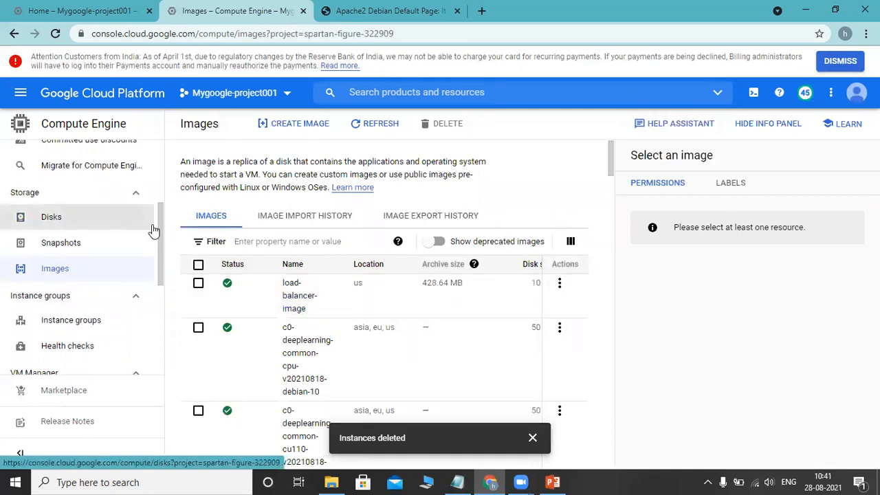
Start creating a new Compute Engine instance template, dismissing the instance deletion notice.
drag(158, 231, 165, 156)
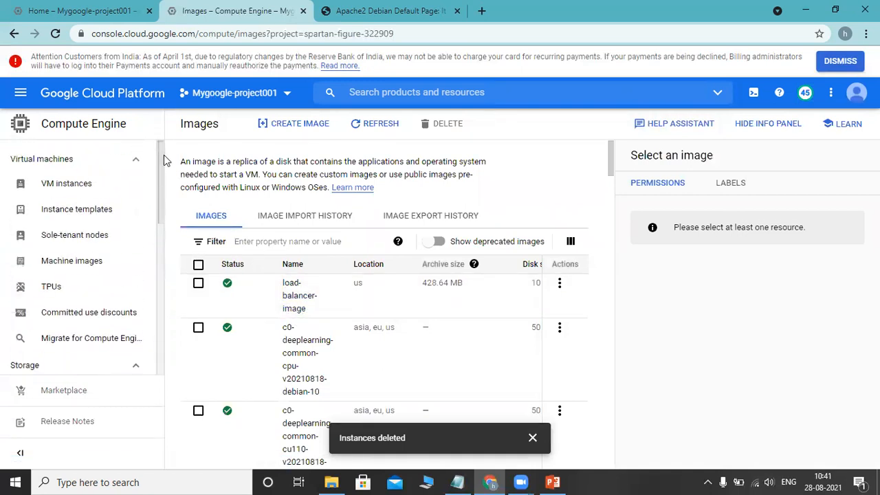
click(98, 216)
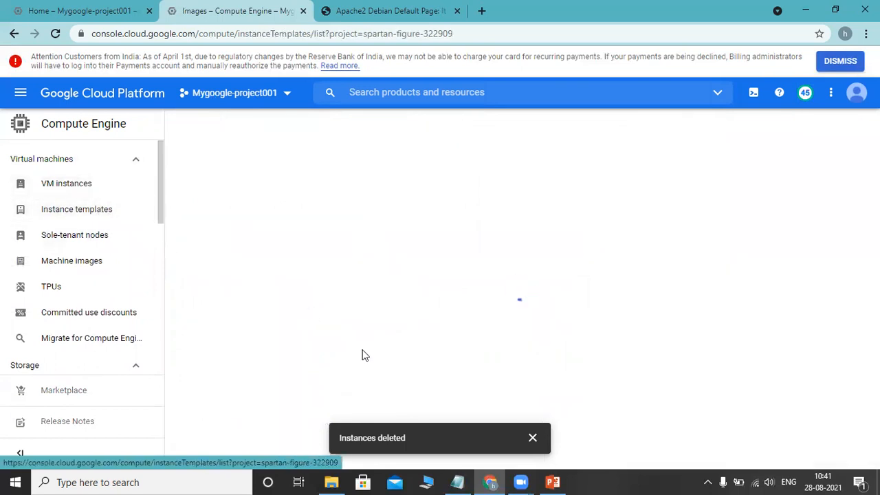
click(532, 439)
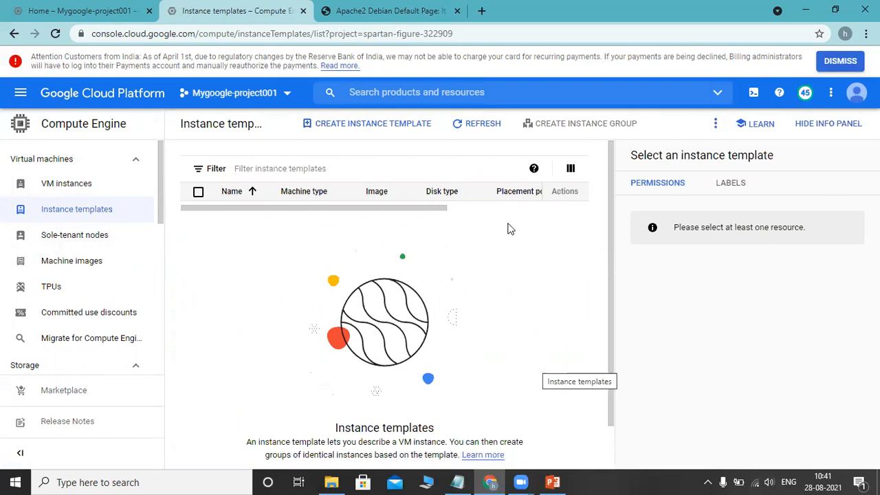
click(385, 131)
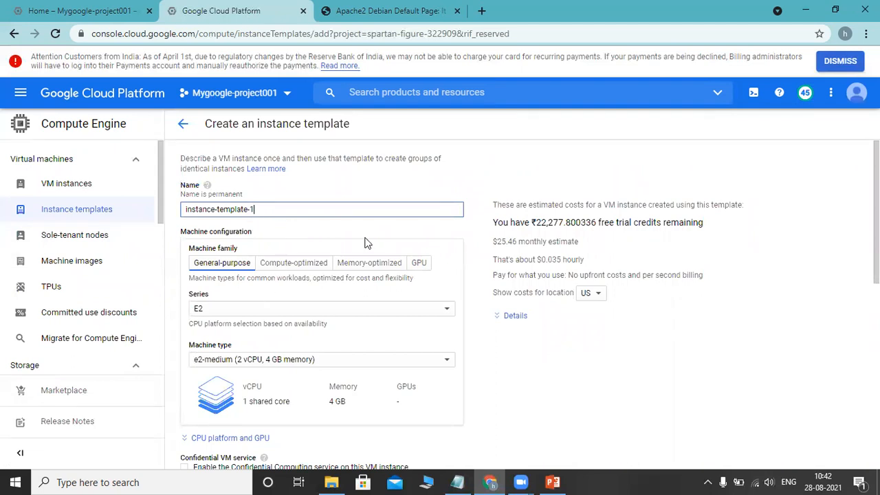
Change the template's boot disk to the custom image load-balancer-image from Mygoogle-project001.
scroll(366, 242, down, 1)
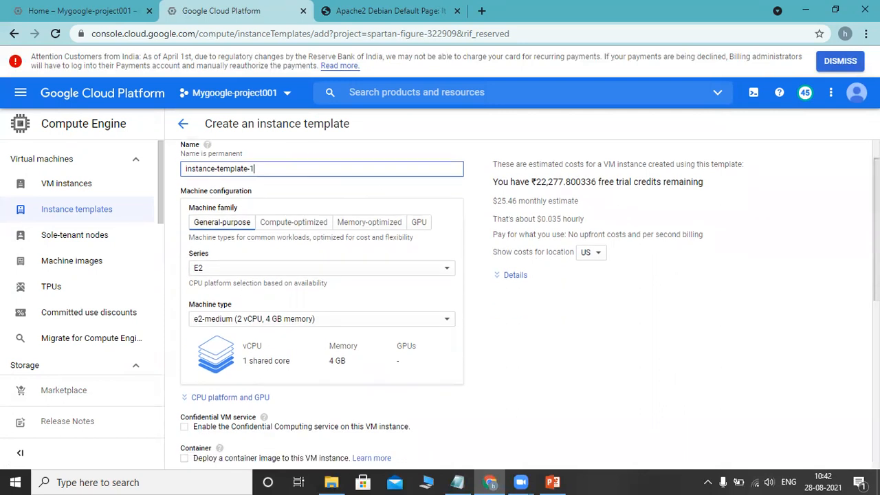
scroll(366, 243, down, 1)
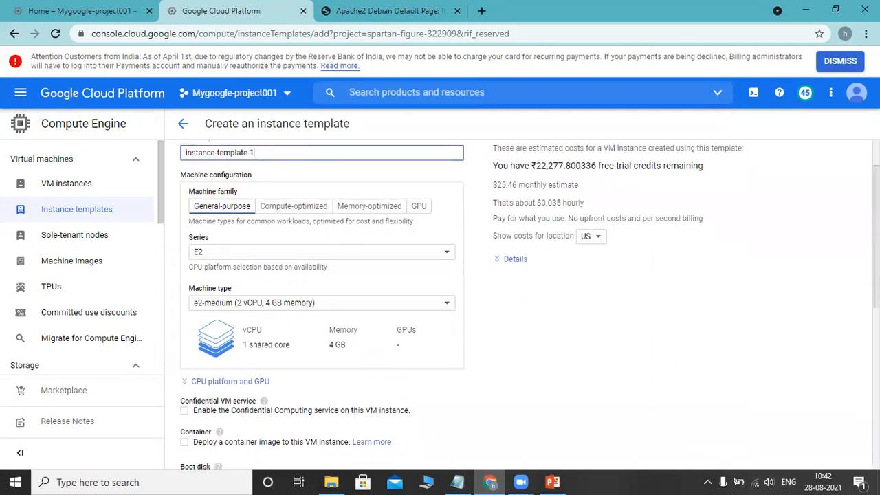
scroll(366, 242, down, 2)
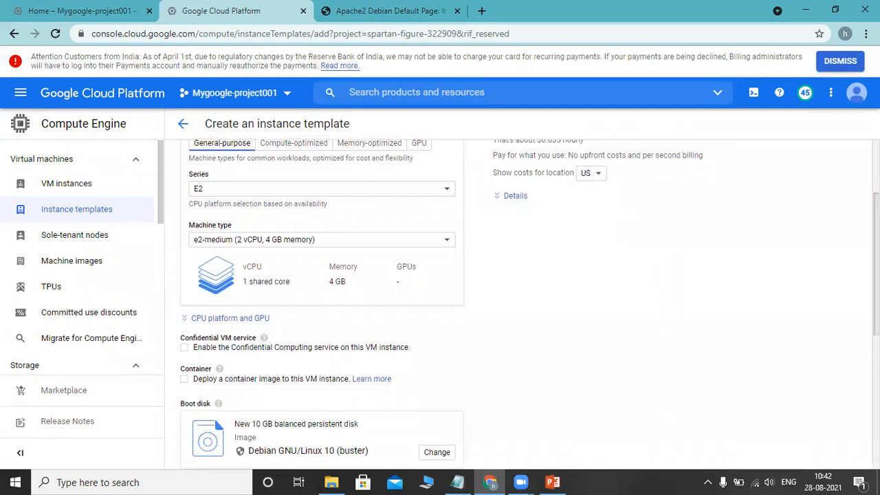
scroll(366, 242, down, 1)
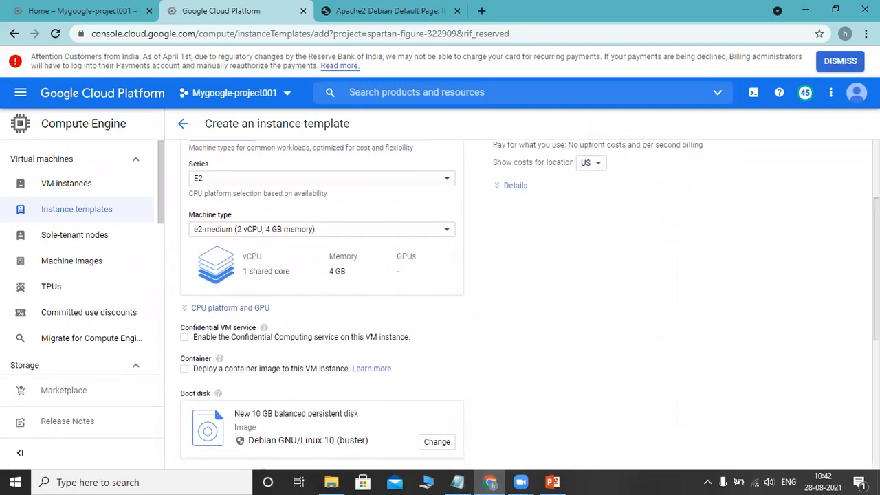
scroll(590, 325, down, 2)
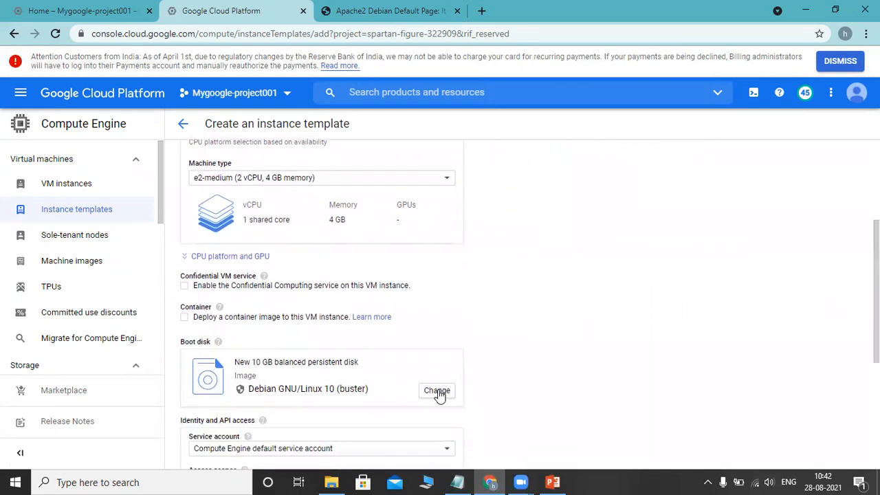
click(438, 393)
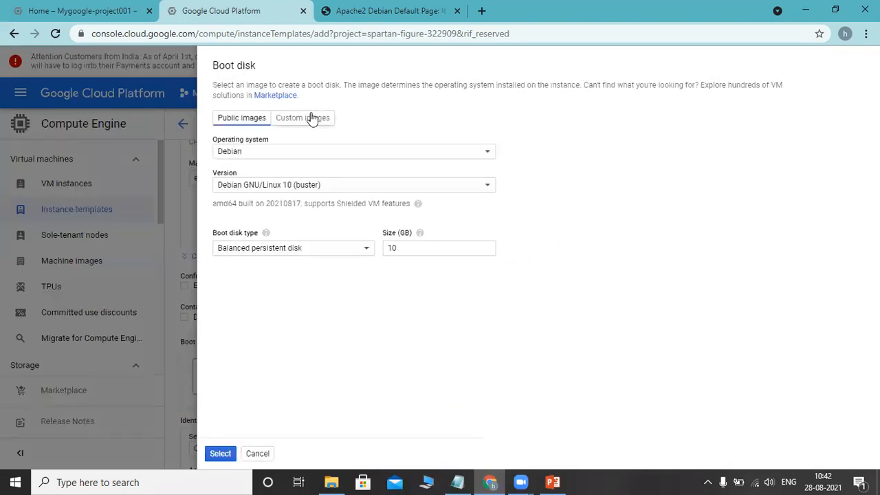
click(311, 119)
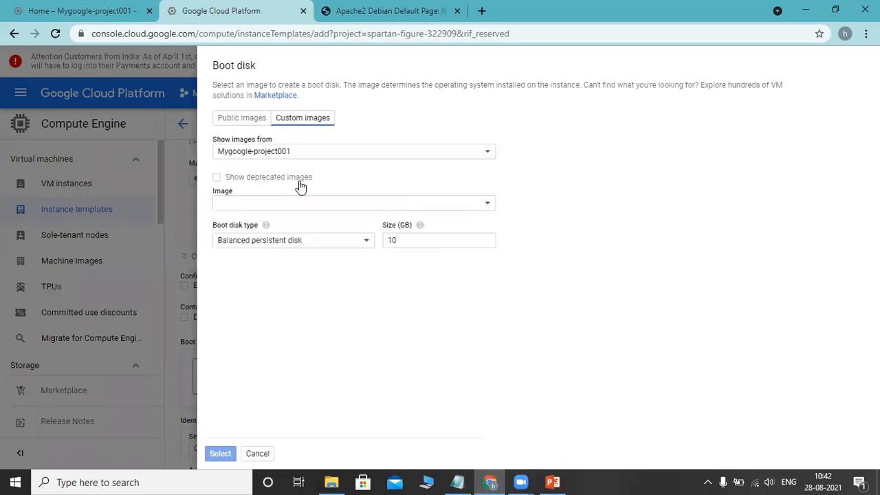
click(316, 208)
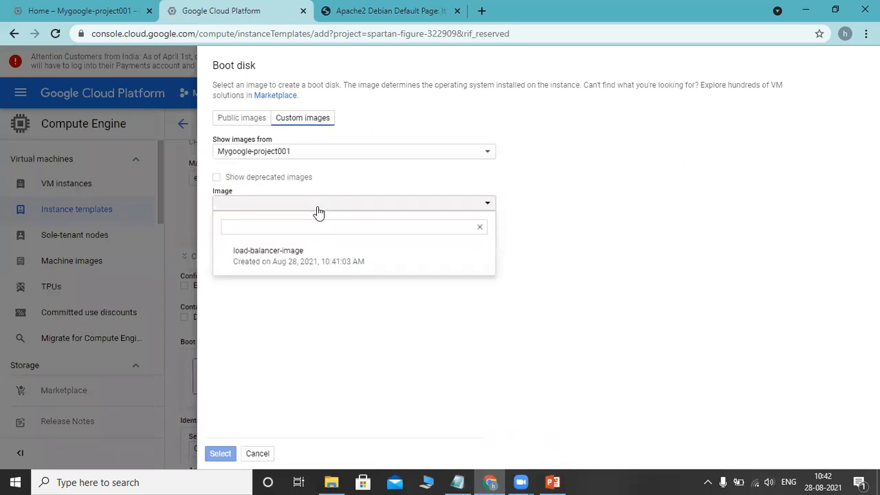
click(285, 255)
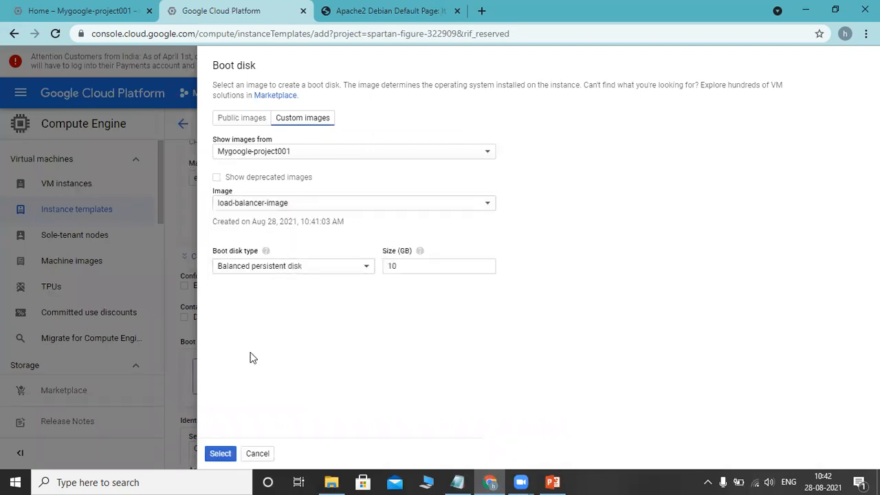
click(220, 455)
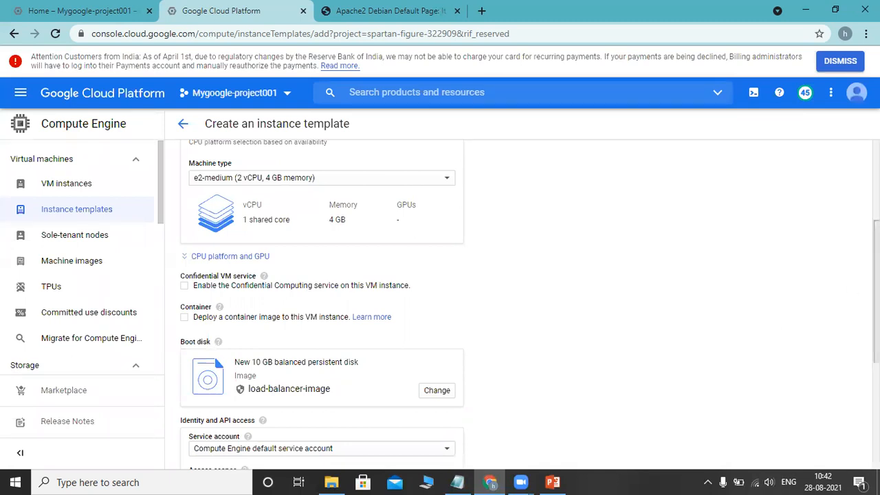
Set the template's machine type to e2-micro and allow HTTP traffic through the firewall.
scroll(530, 303, down, 1)
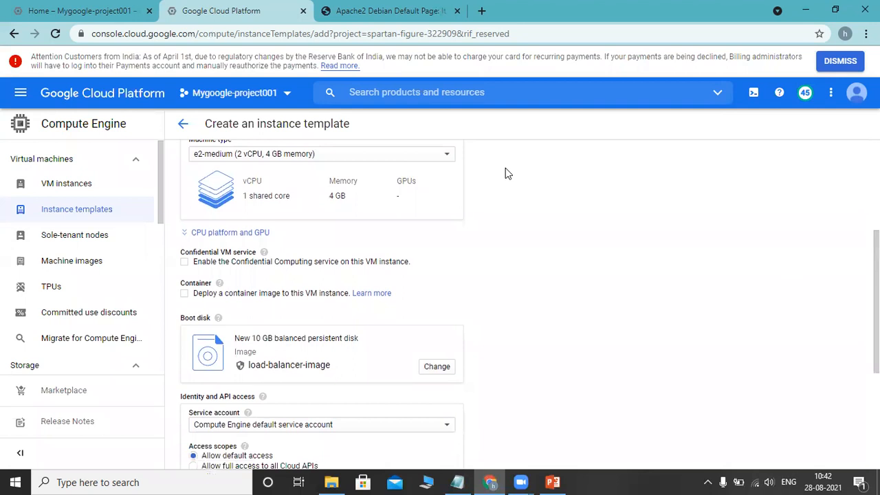
click(445, 153)
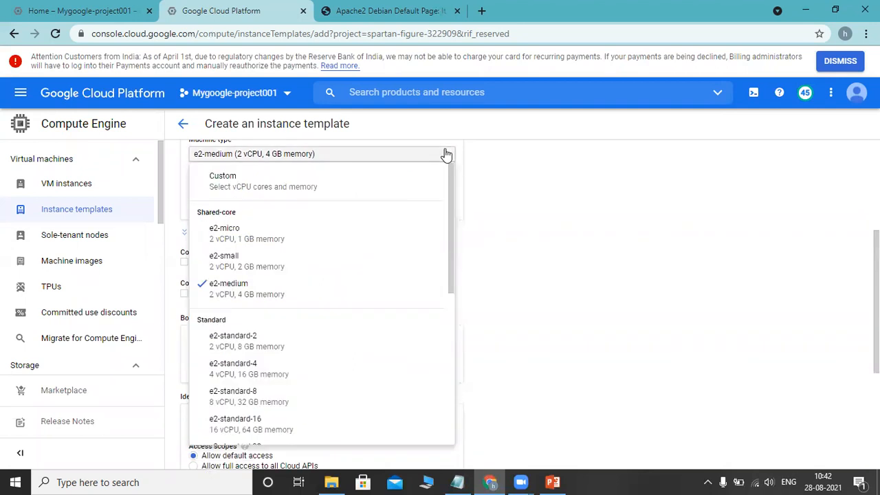
click(269, 233)
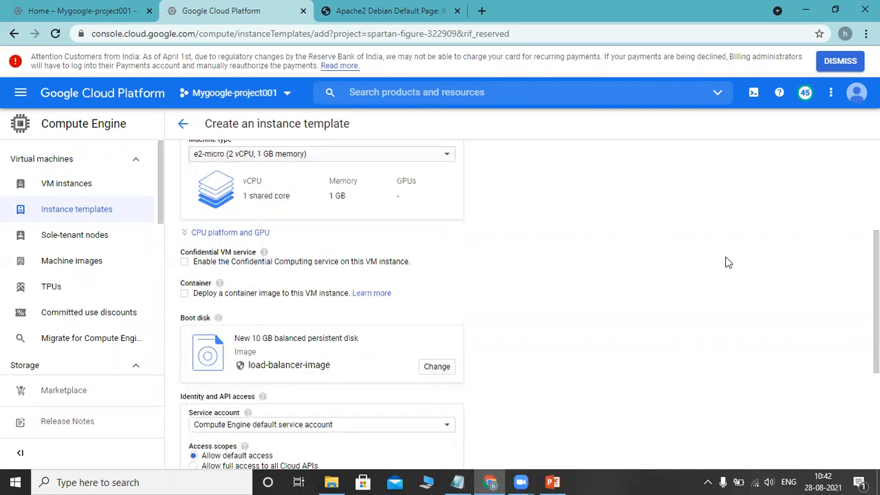
scroll(727, 262, down, 2)
scroll(530, 299, down, 3)
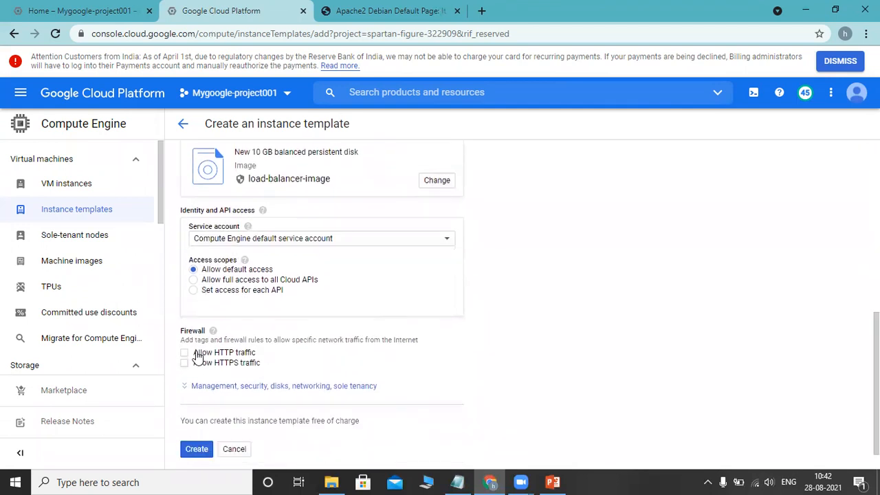
click(197, 355)
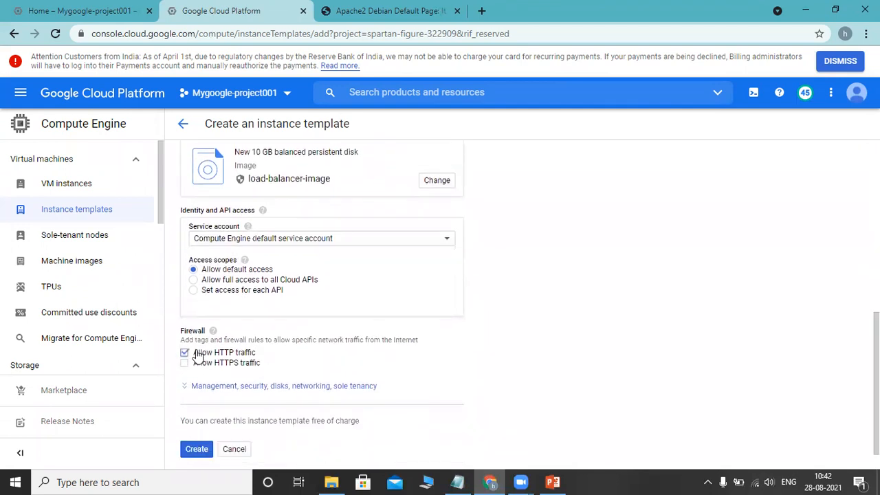
Copy the line "#! /bin/sh" from the lb_auto_scaling notes in Notepad into the template's startup script.
click(246, 389)
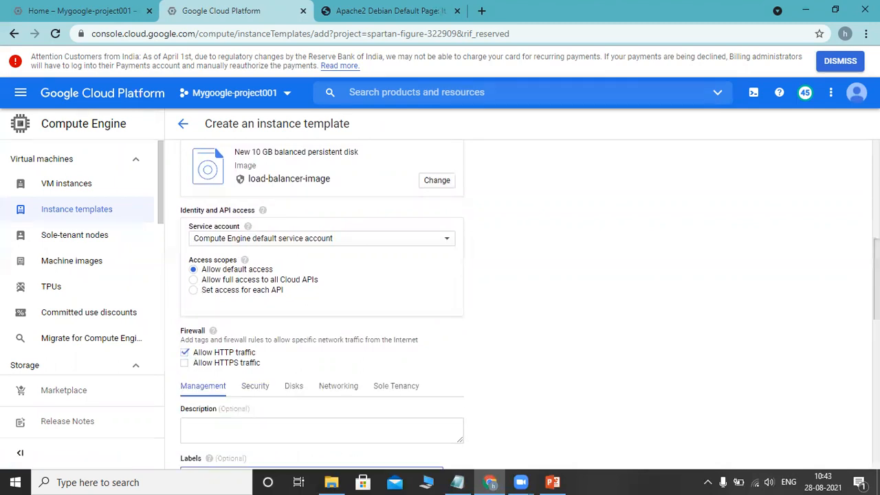
scroll(321, 302, down, 3)
scroll(530, 304, down, 2)
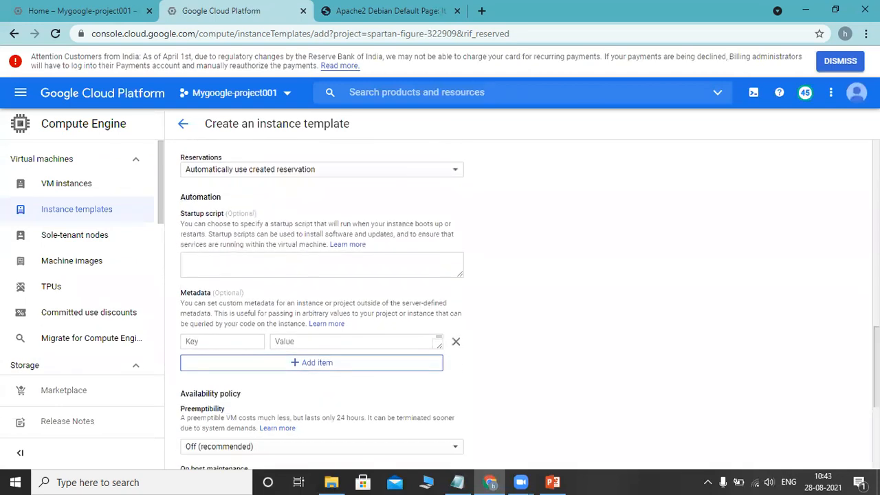
click(457, 481)
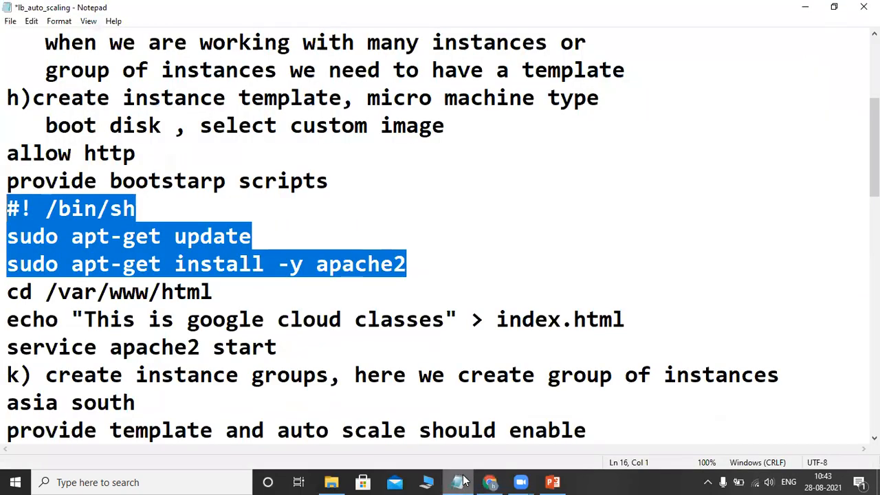
click(319, 211)
drag(153, 209, 6, 206)
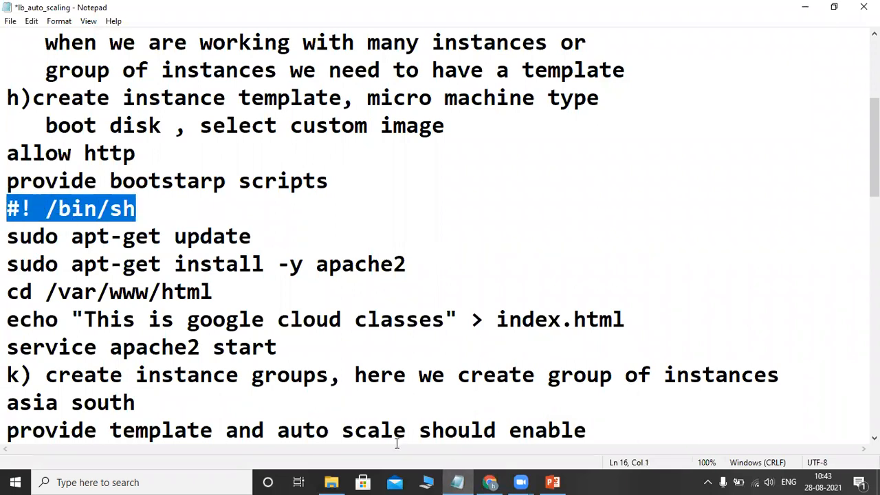
click(496, 480)
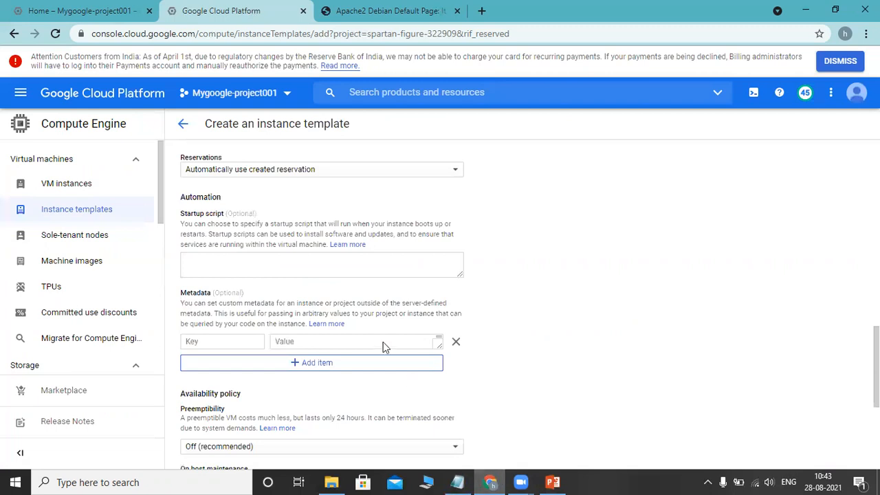
click(255, 258)
text(#! /bin/sh)
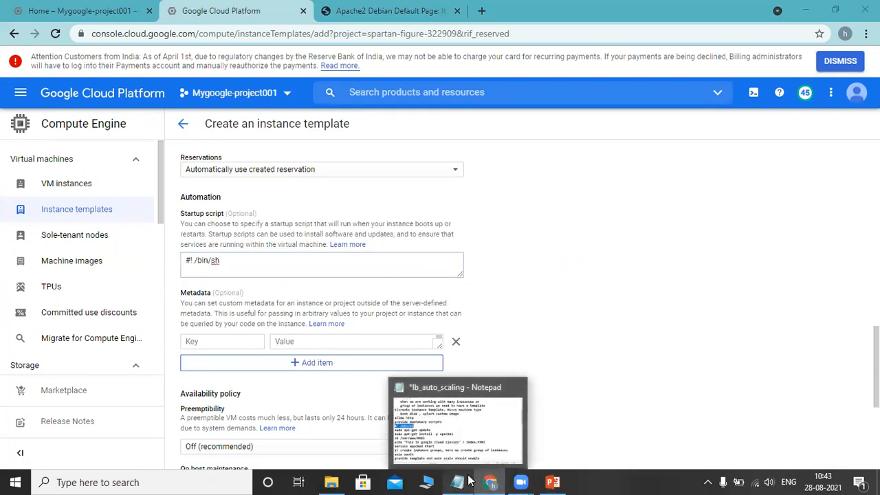
Append the Notepad lines 'cd /var/www/html', 'echo "This is google cloud classes" > index.html' and 'service apache2 start' to the startup script.
click(464, 481)
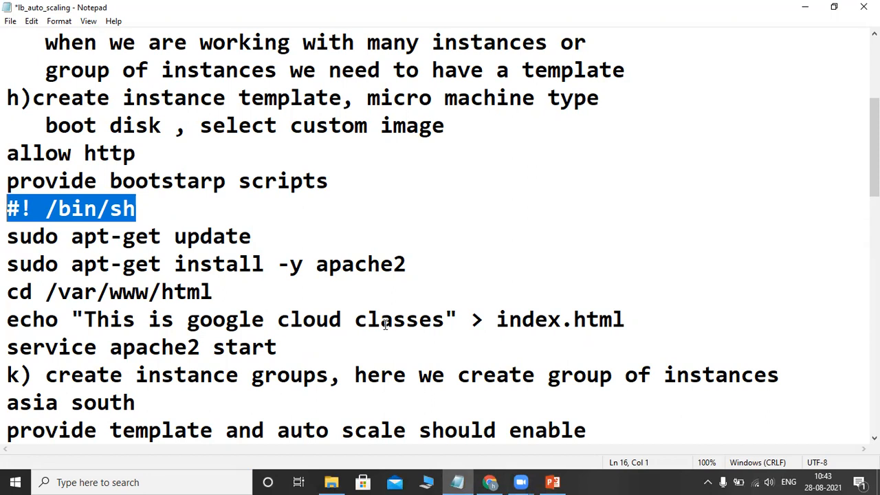
click(289, 349)
drag(289, 349, 7, 291)
key(ctrl+c)
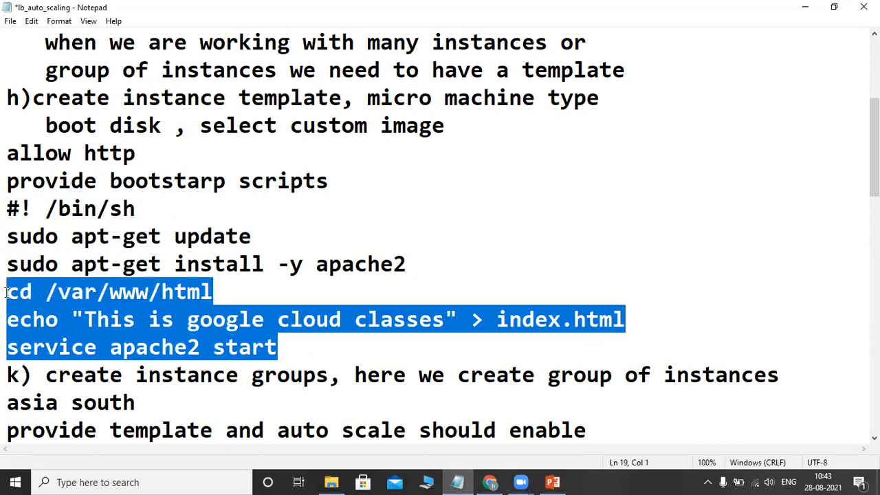
click(491, 481)
key(Return)
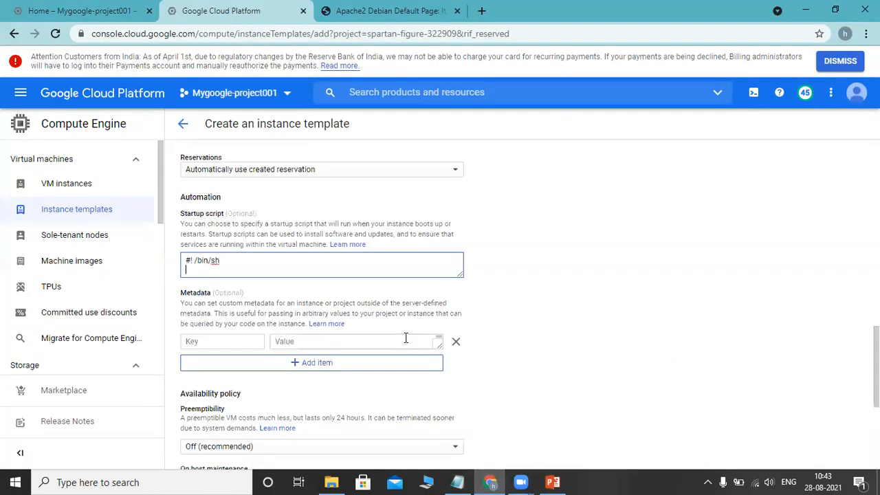
key(ctrl+v)
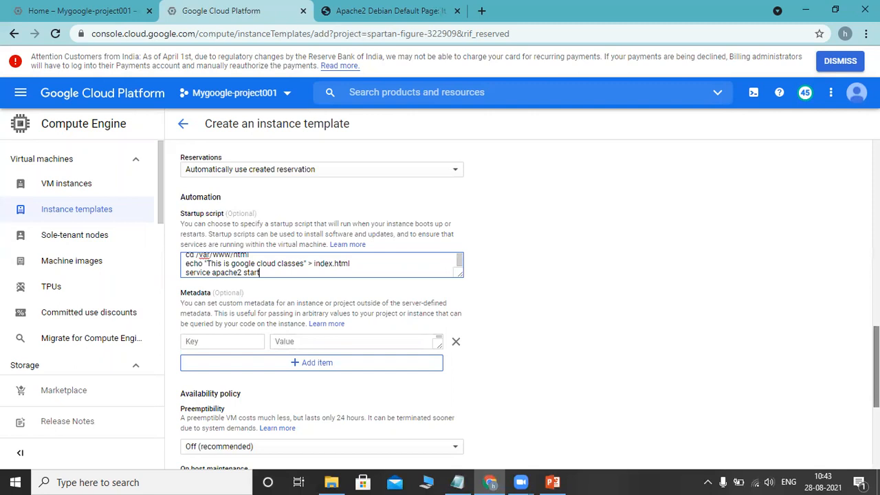
Review the template's machine type, boot disk and firewall settings, and create the instance template.
scroll(856, 323, down, 1)
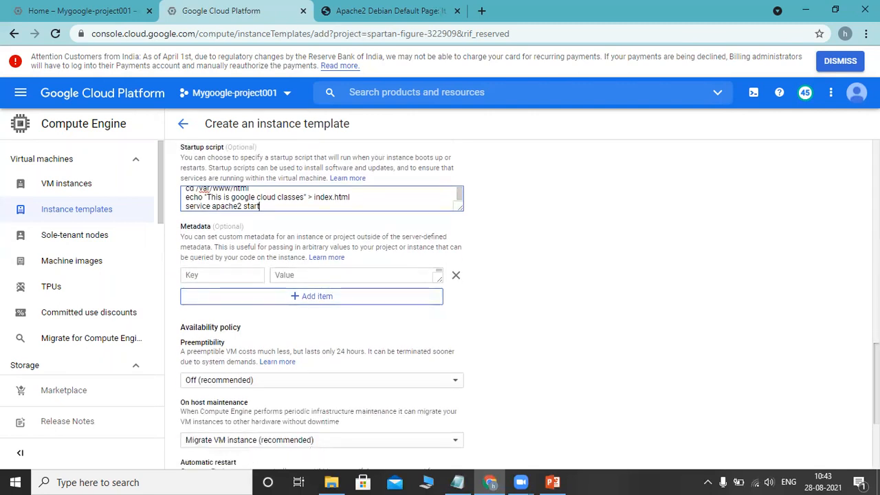
scroll(855, 323, up, 10)
scroll(855, 323, up, 2)
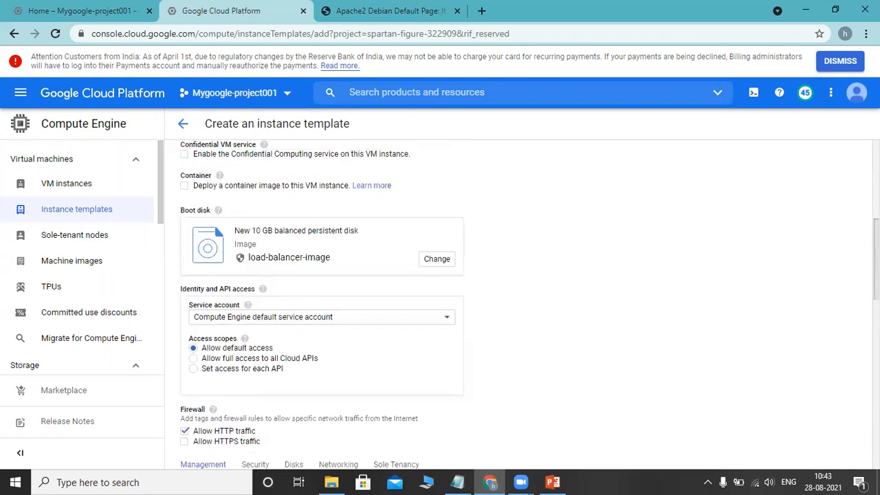
scroll(856, 323, up, 4)
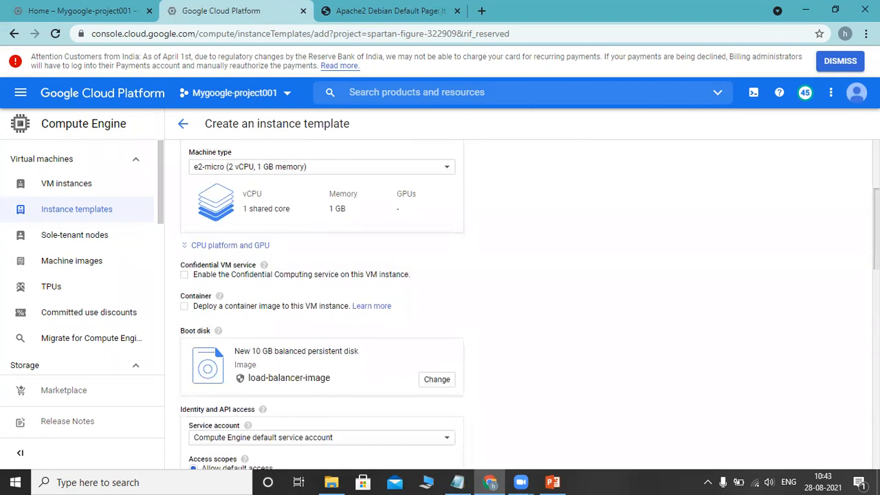
scroll(530, 305, up, 1)
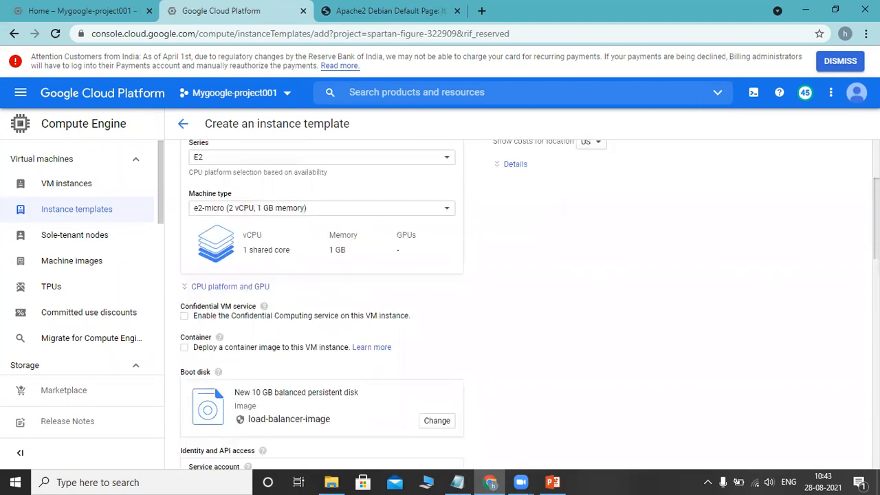
scroll(518, 304, down, 12)
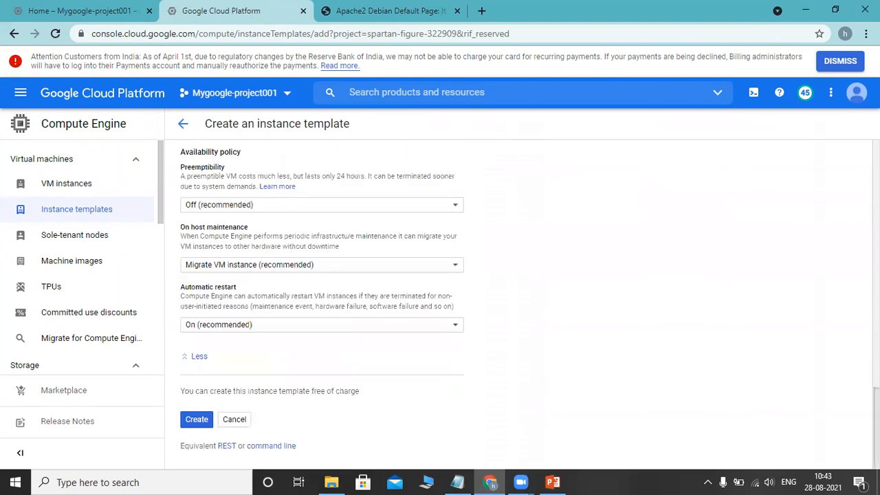
click(195, 422)
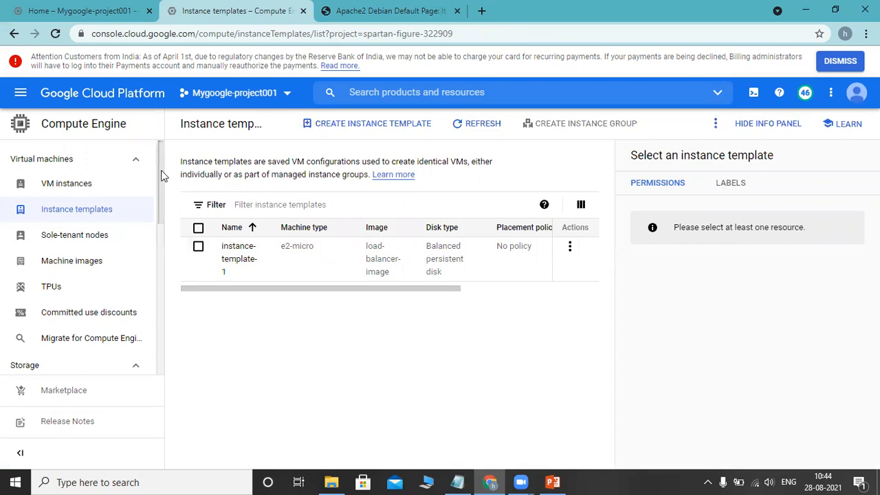
Go to the Compute Engine instance groups and start creating a new instance group.
scroll(157, 207, down, 3)
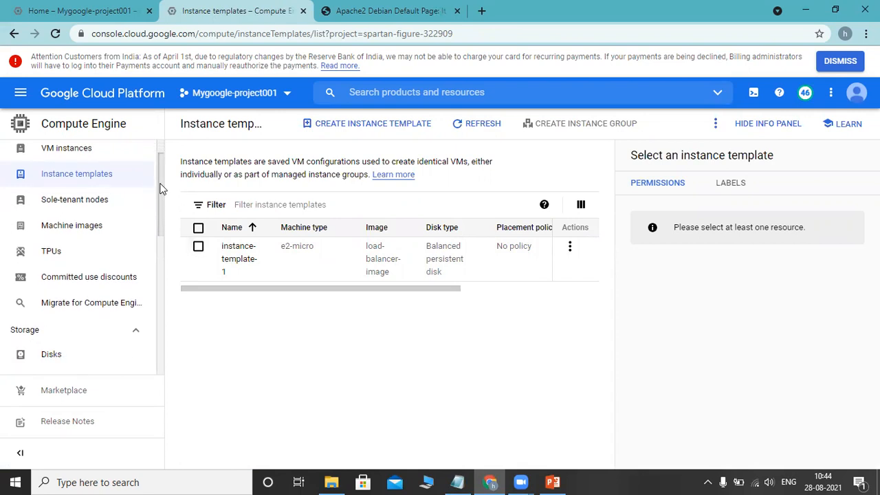
scroll(154, 247, down, 1)
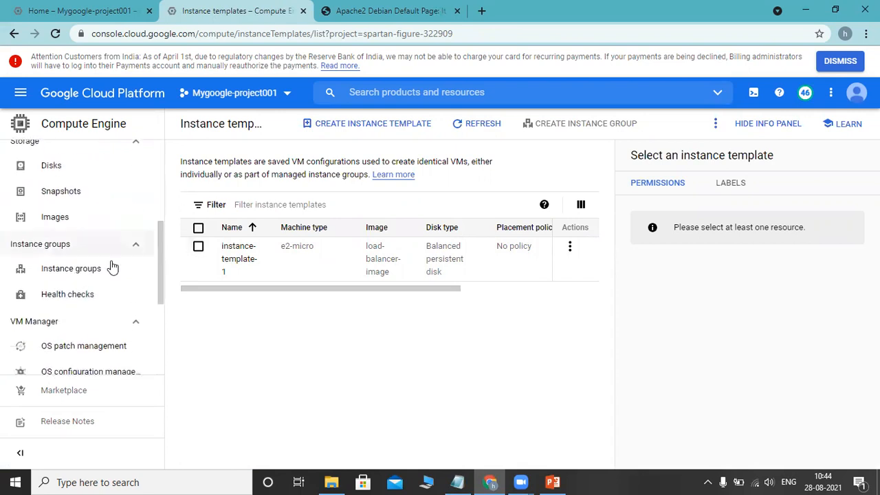
click(71, 268)
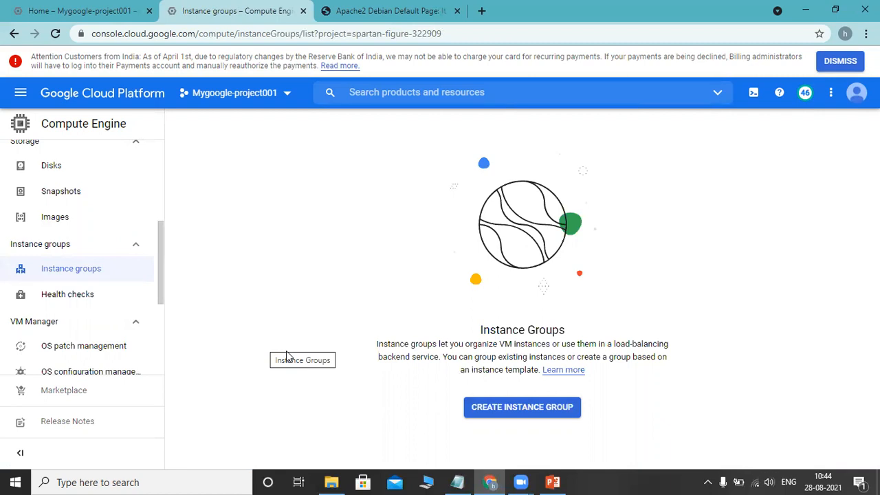
click(510, 415)
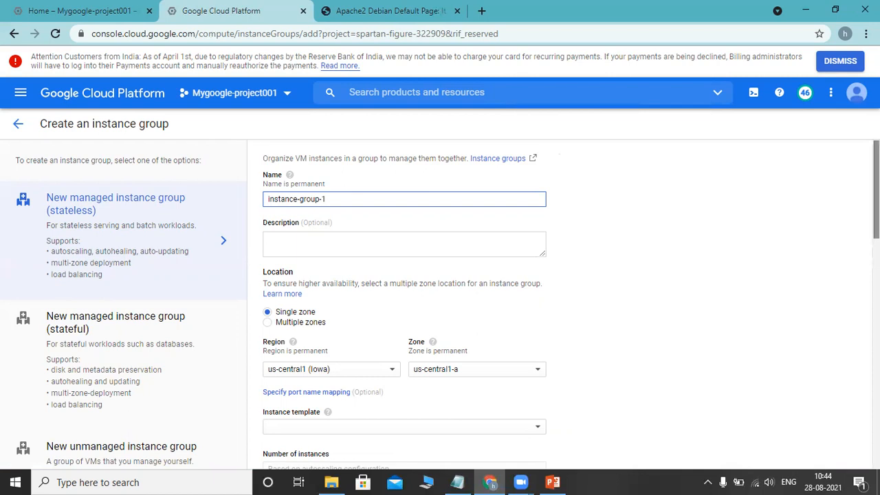
Assign instance-template-1 as the instance template of the new managed instance group.
scroll(844, 234, down, 2)
scroll(844, 275, down, 1)
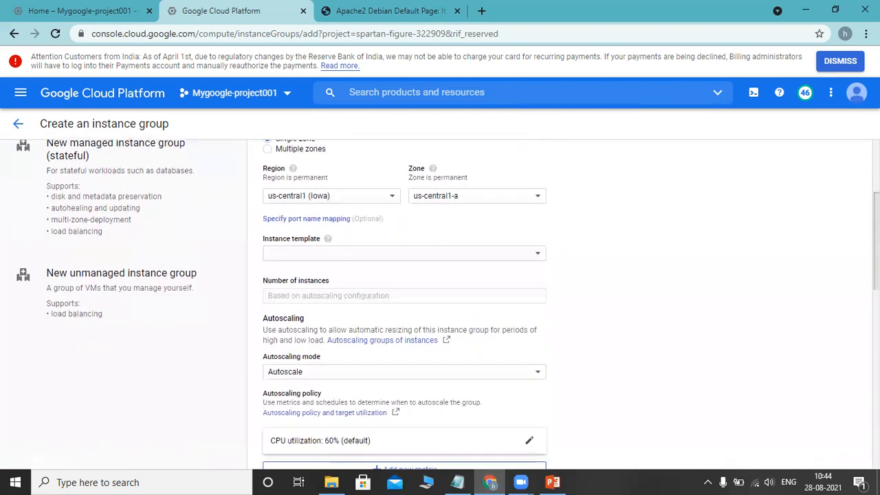
click(538, 254)
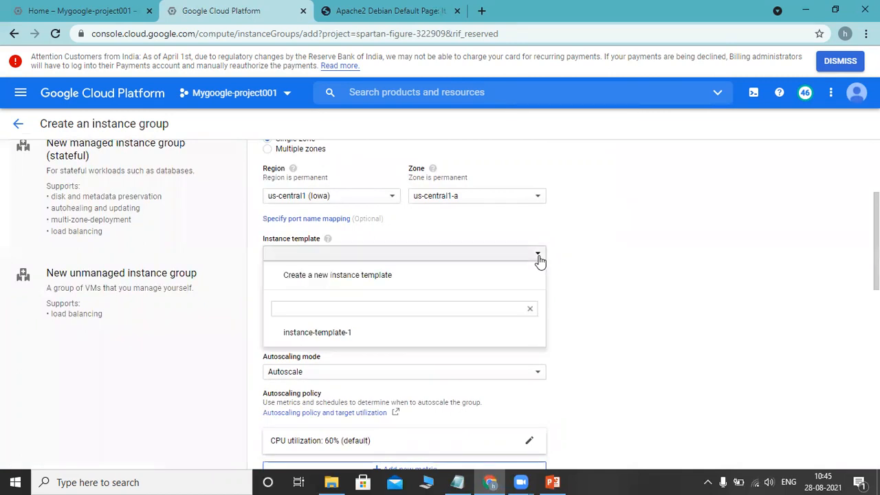
click(343, 335)
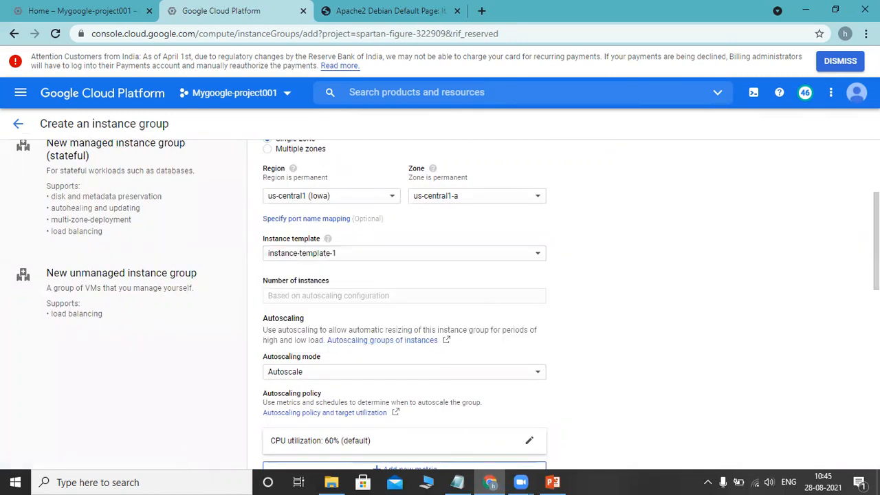
Change the autoscaling policy's CPU metric to HTTP load balancing utilization with a target of 80%.
scroll(440, 302, down, 2)
scroll(440, 302, down, 1)
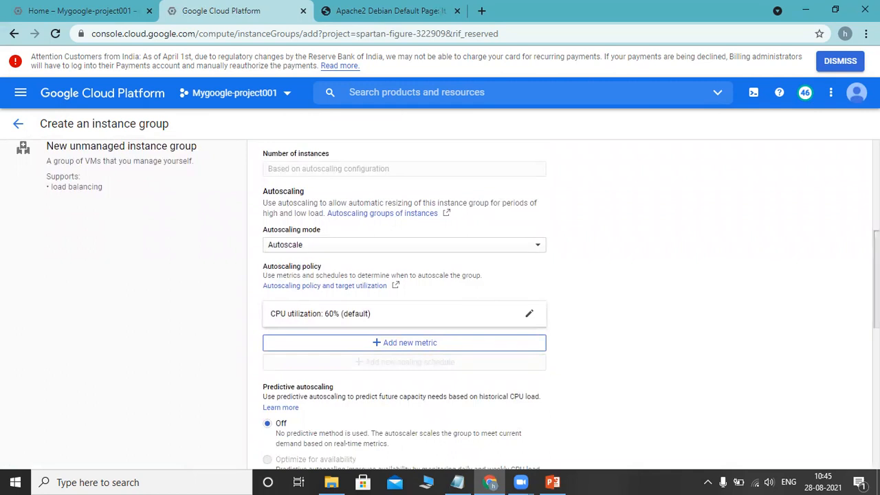
scroll(483, 249, down, 1)
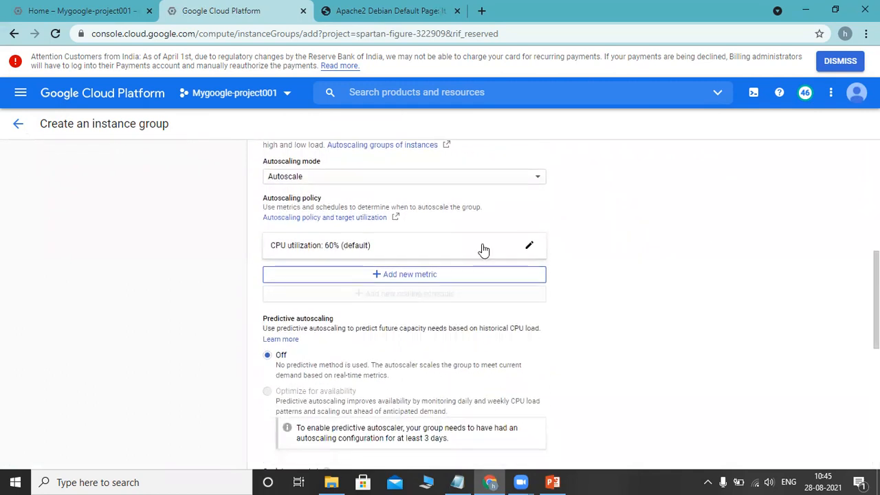
click(531, 247)
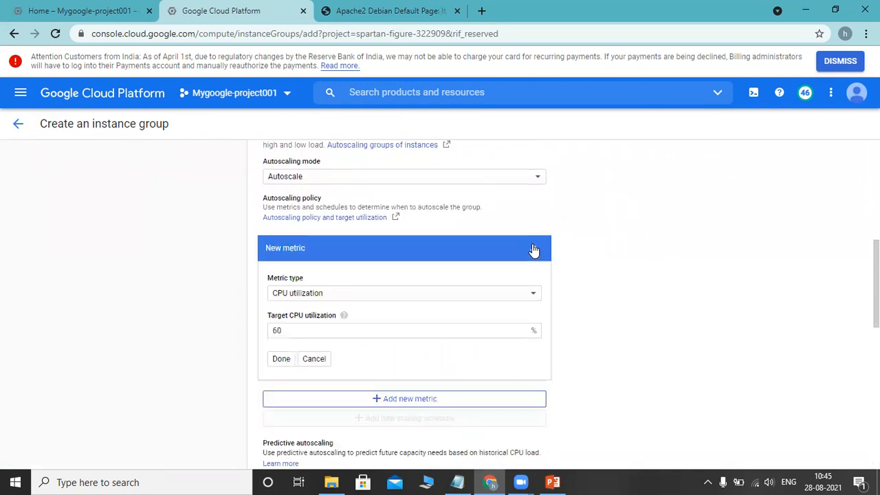
click(412, 301)
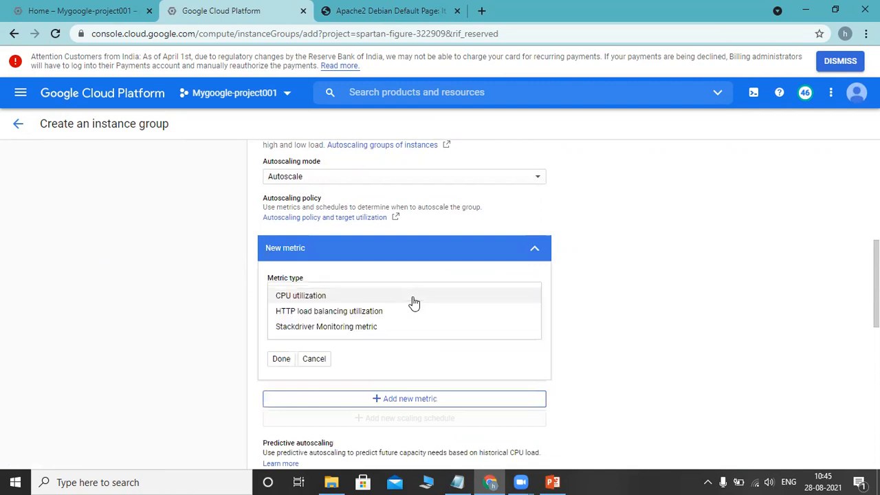
click(371, 314)
click(336, 333)
text(80)
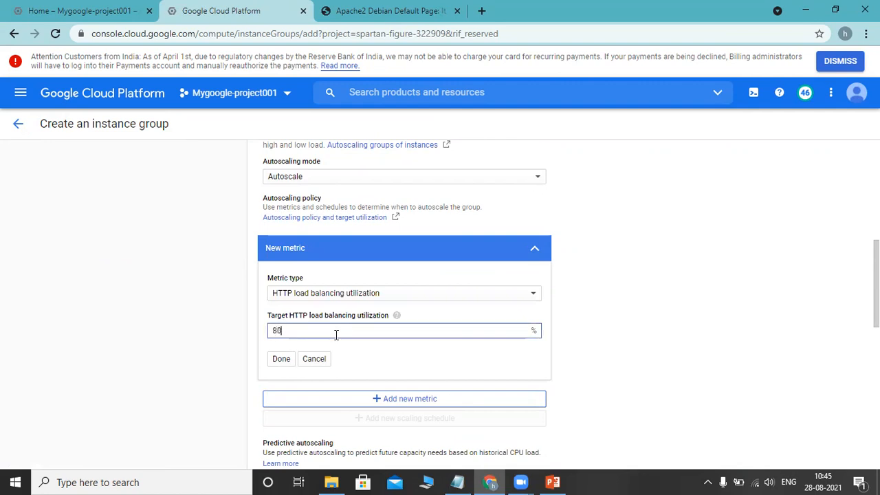
click(281, 358)
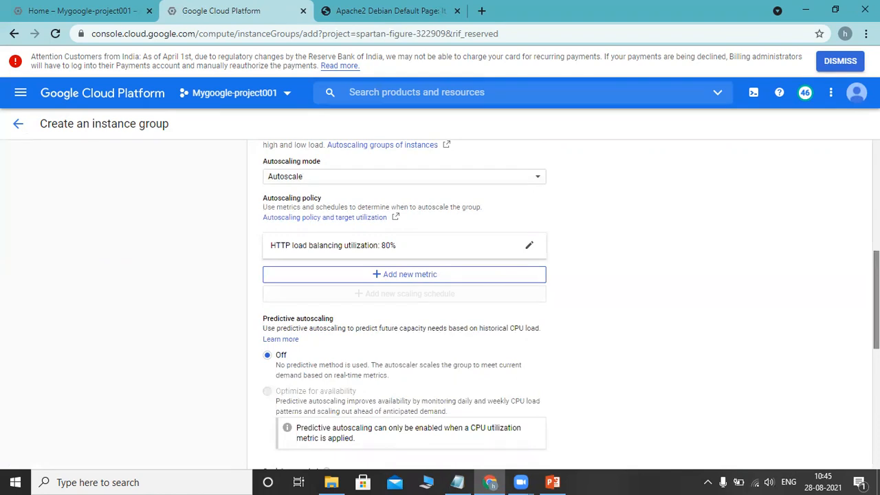
Set the instance group's maximum number of instances to 3.
scroll(570, 302, down, 2)
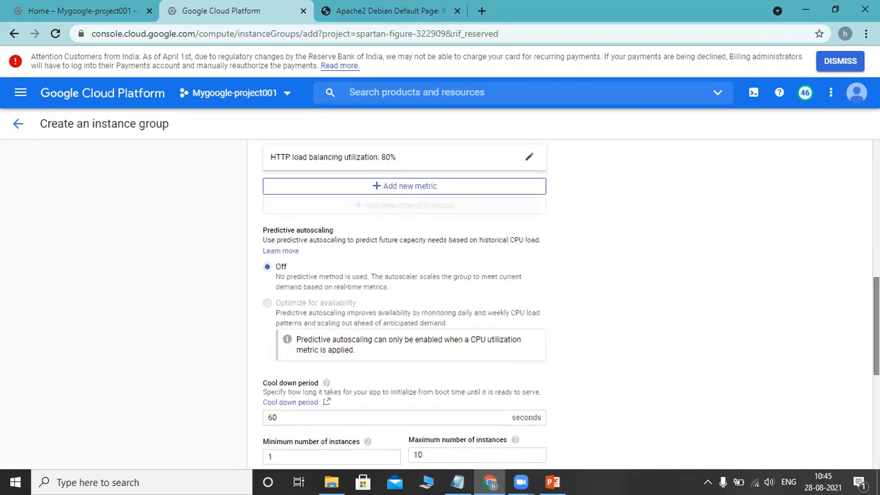
scroll(571, 303, down, 2)
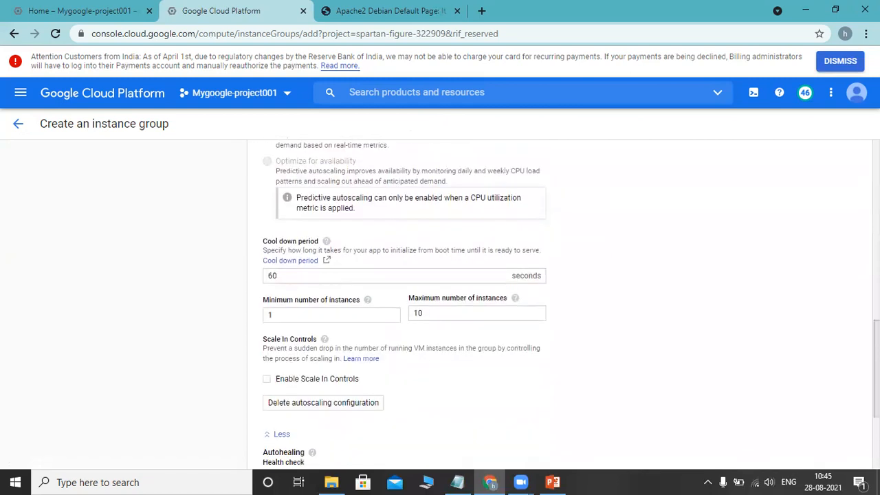
scroll(570, 303, down, 1)
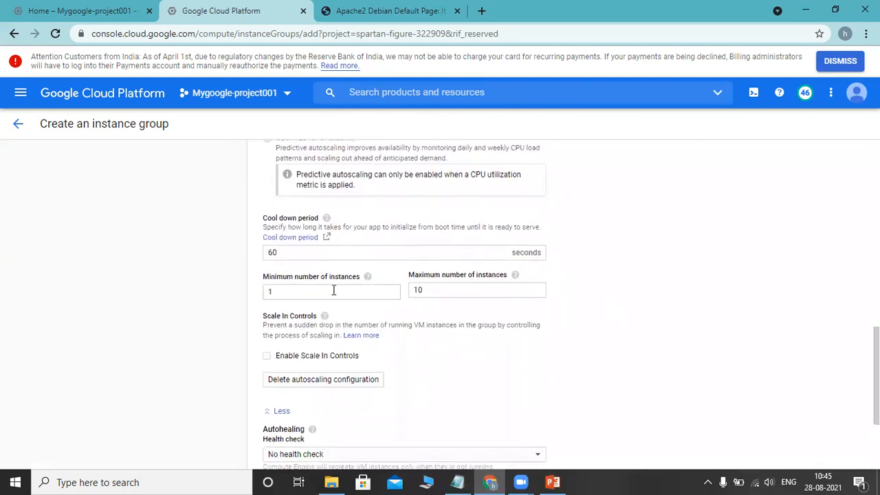
click(434, 291)
text(3)
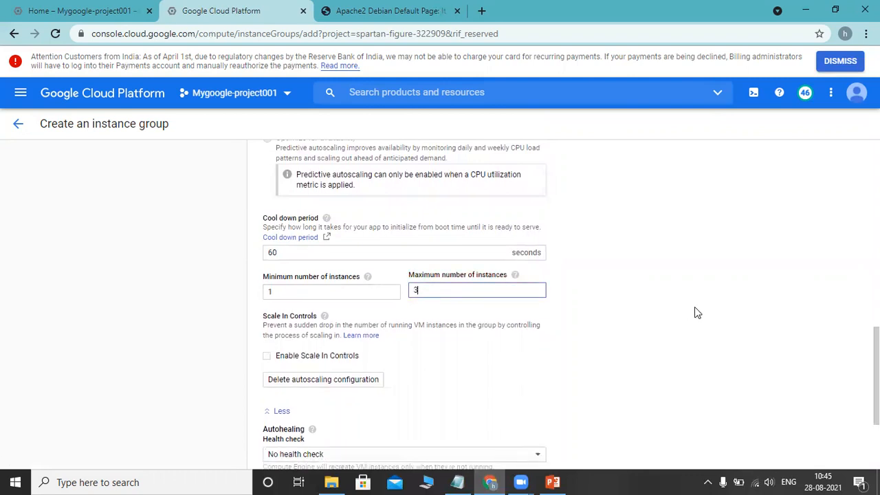
Create a TCP health check on port 80 named lealth-2-lb for the instance group's autohealing and save it.
drag(876, 375, 877, 419)
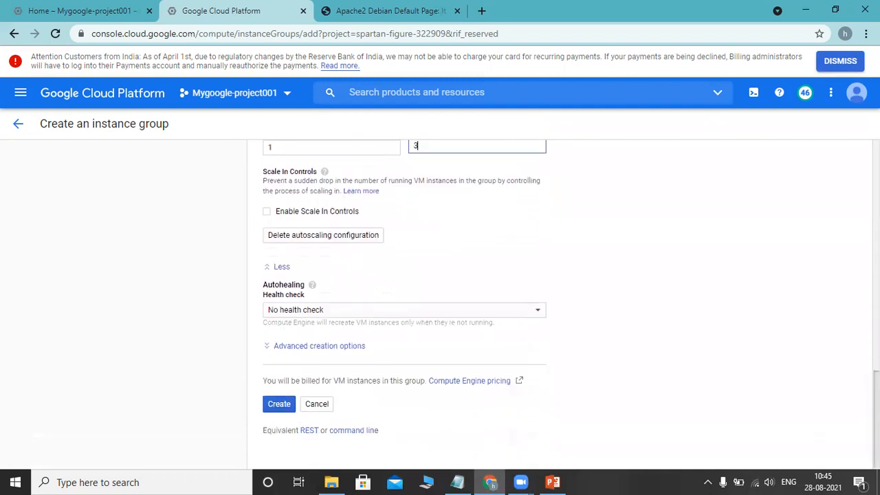
click(429, 313)
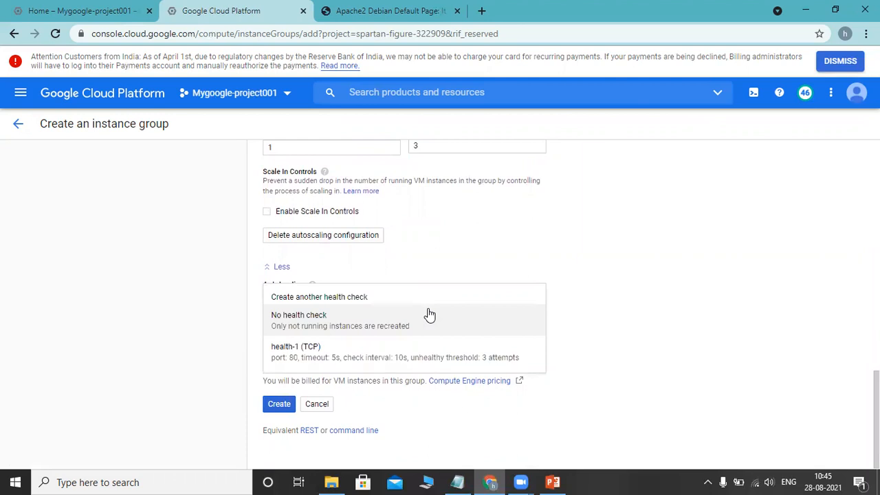
click(361, 298)
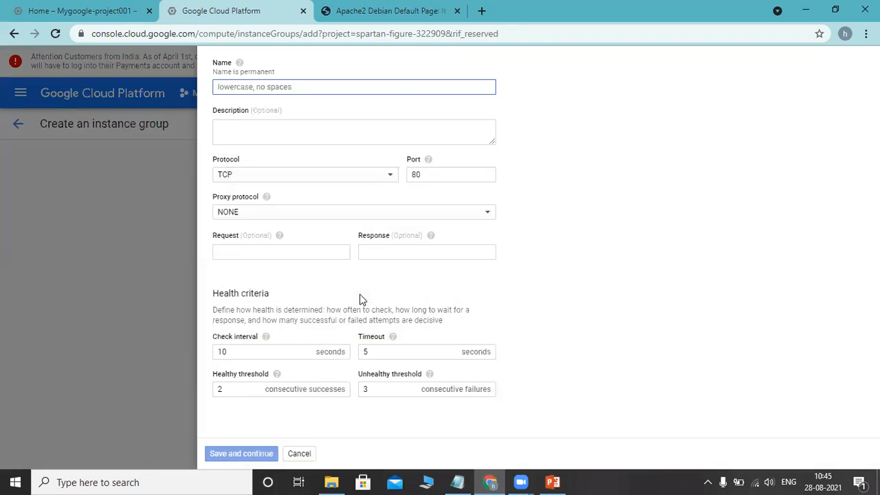
text(l)
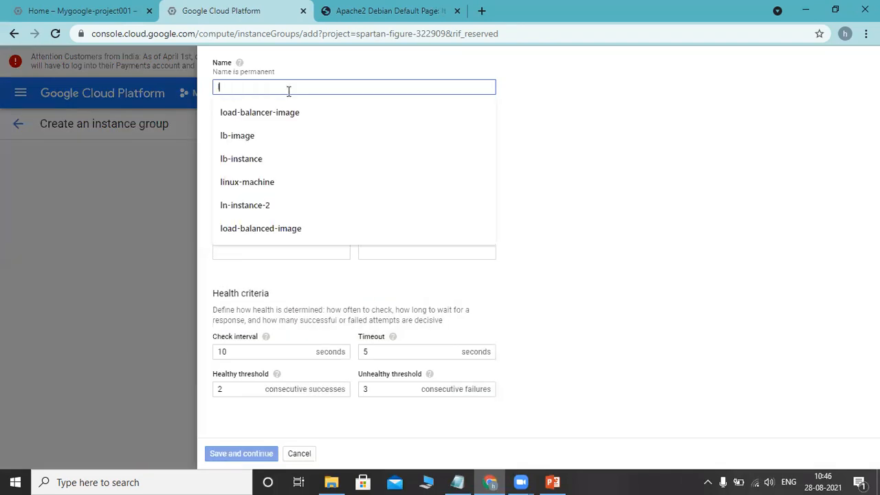
text(ealth-2-)
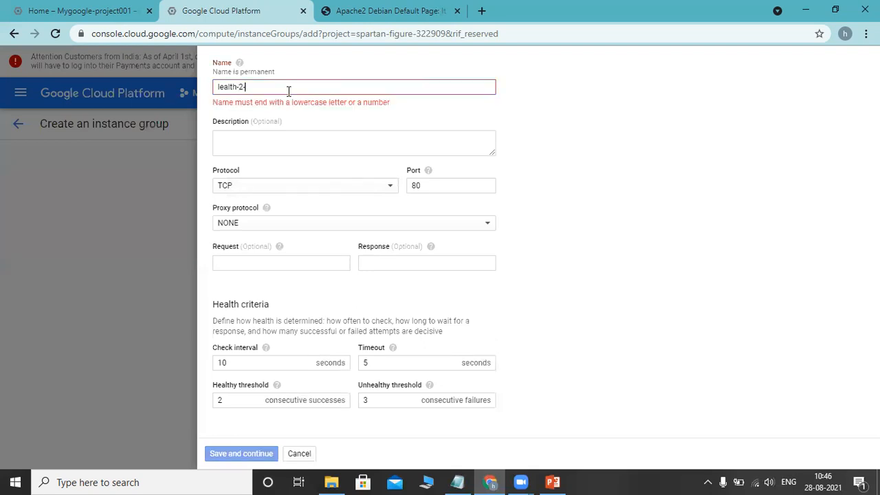
text(lb)
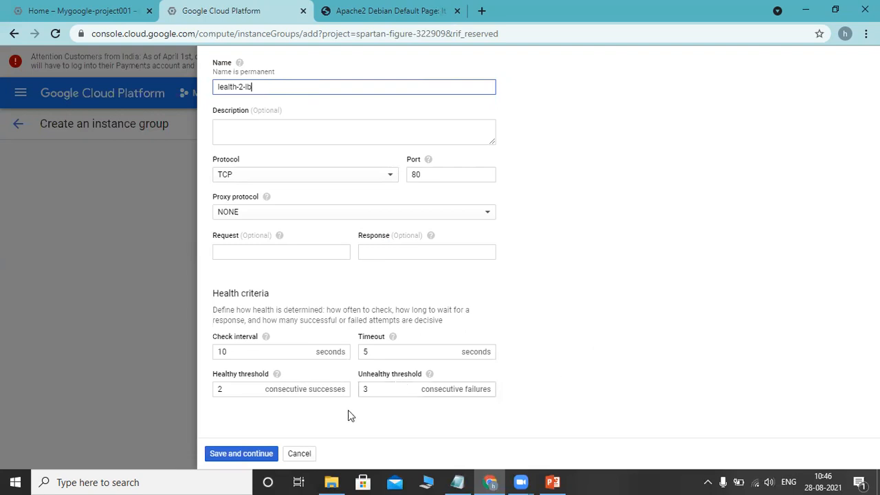
click(249, 455)
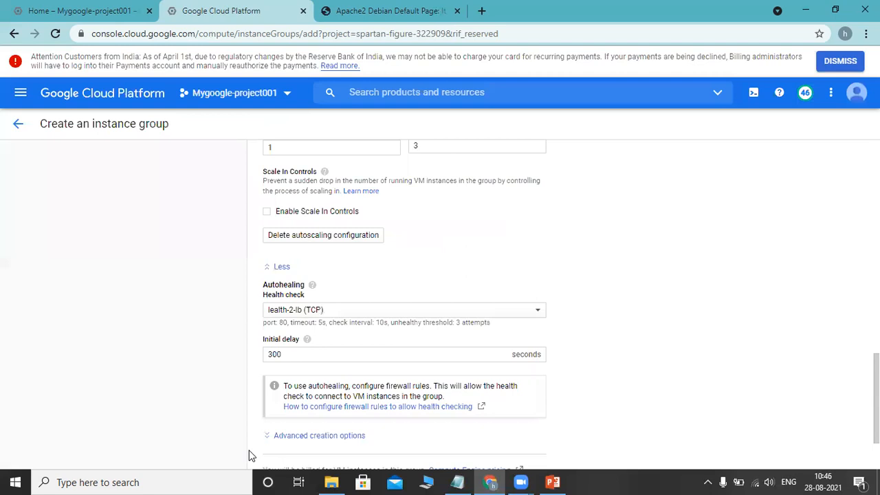
Set the autohealing initial delay to 60 seconds.
click(307, 355)
key(BackSpace)
key(BackSpace)
text(60)
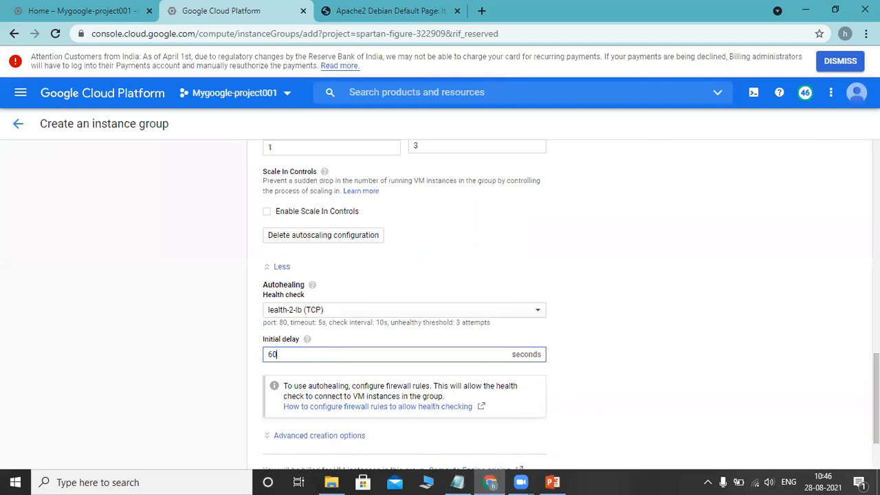
scroll(308, 355, down, 2)
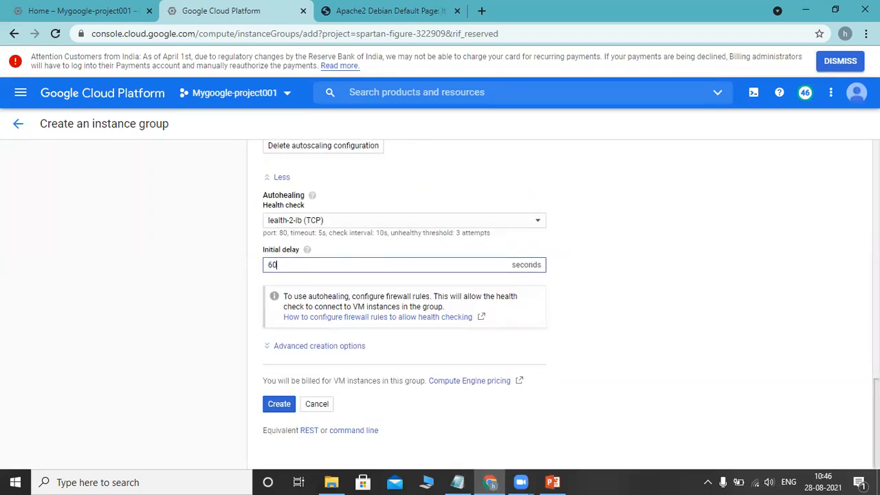
Review the instance group's name, location, template, autoscaling and autohealing settings.
scroll(404, 305, up, 2)
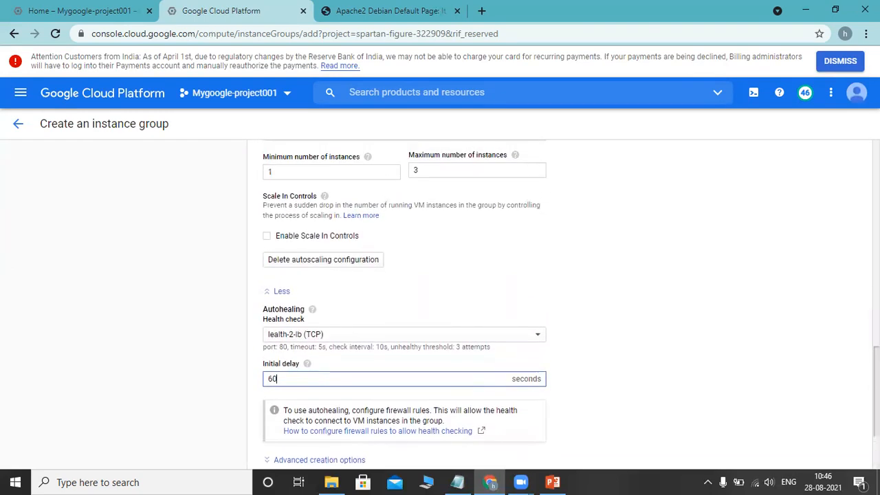
scroll(404, 302, up, 2)
scroll(404, 303, up, 3)
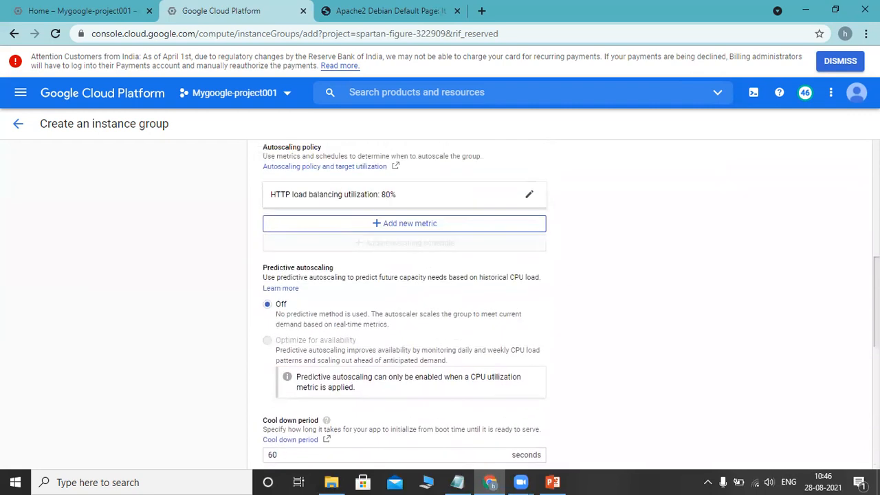
scroll(404, 303, up, 1)
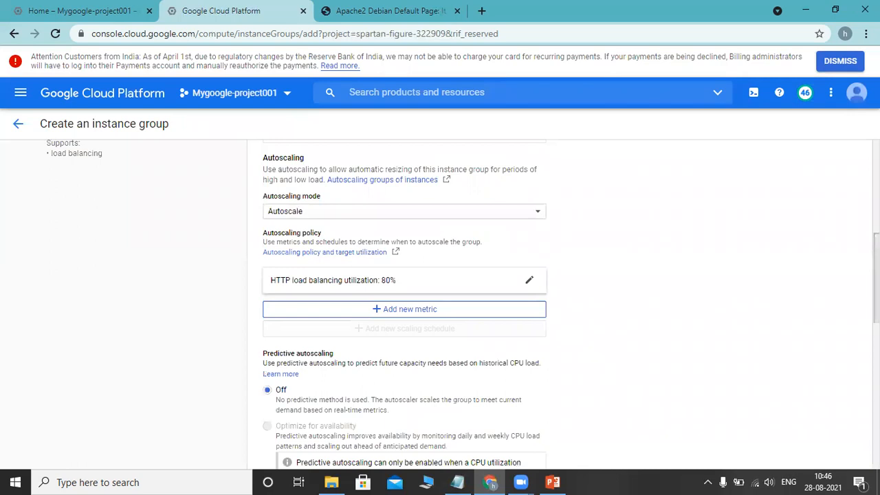
scroll(404, 302, up, 2)
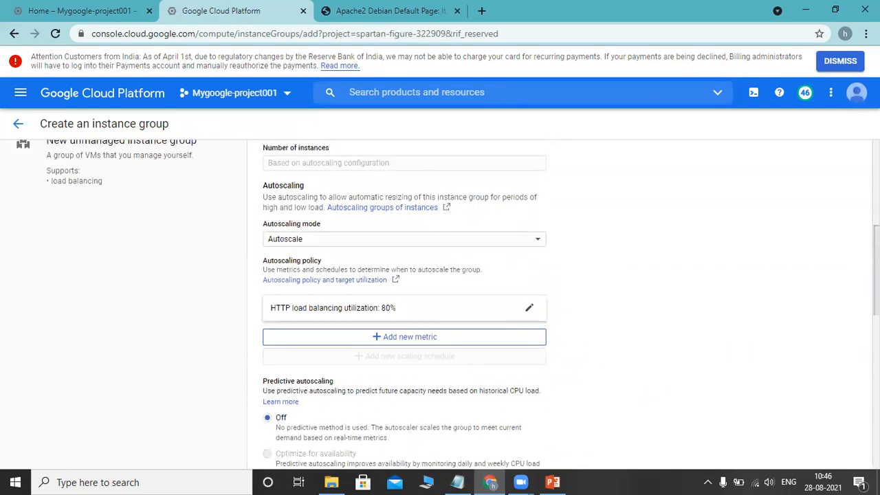
scroll(404, 303, up, 3)
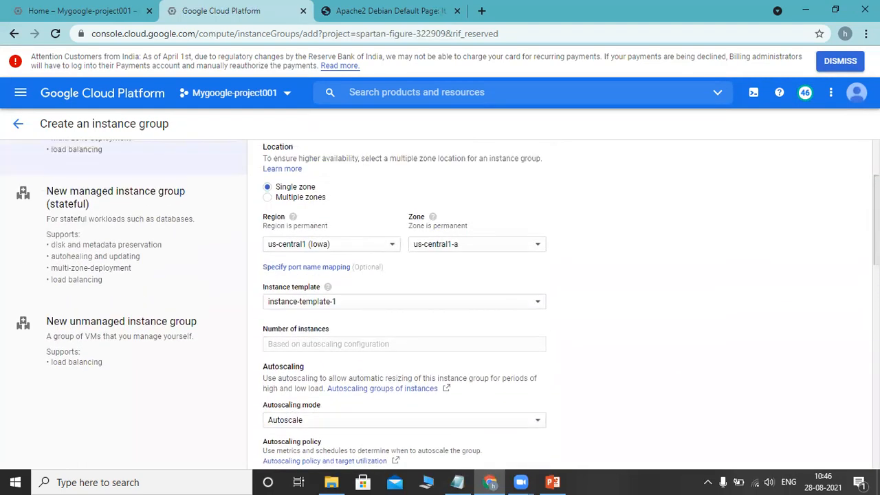
scroll(404, 302, up, 1)
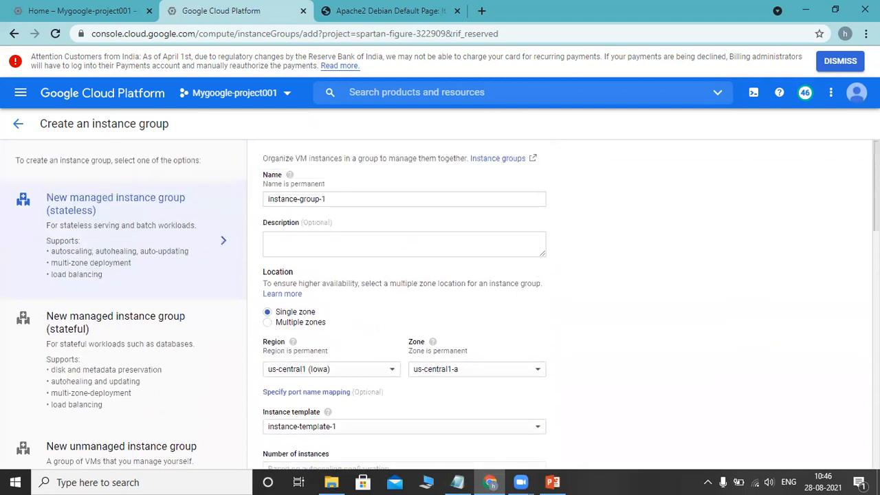
scroll(404, 302, down, 3)
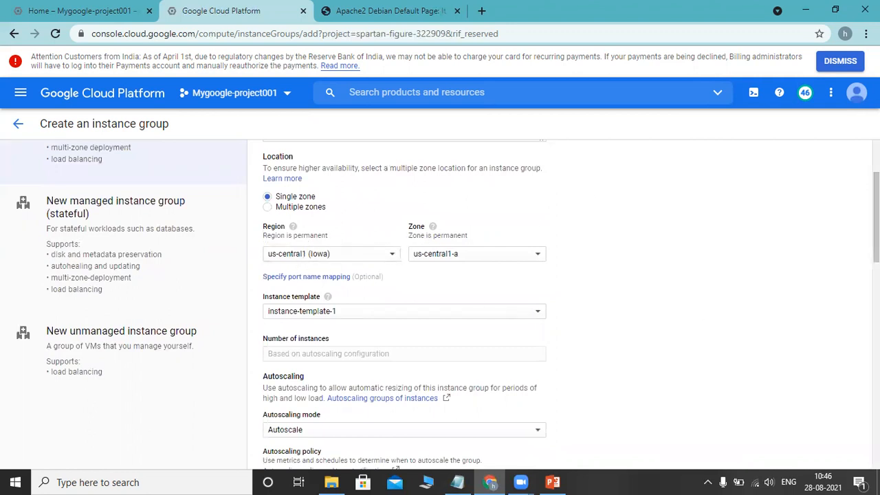
scroll(570, 303, down, 5)
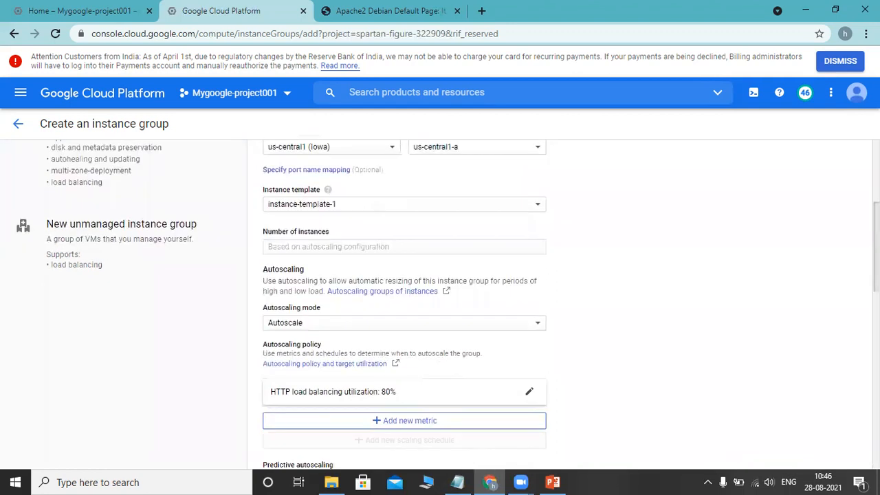
scroll(570, 303, down, 2)
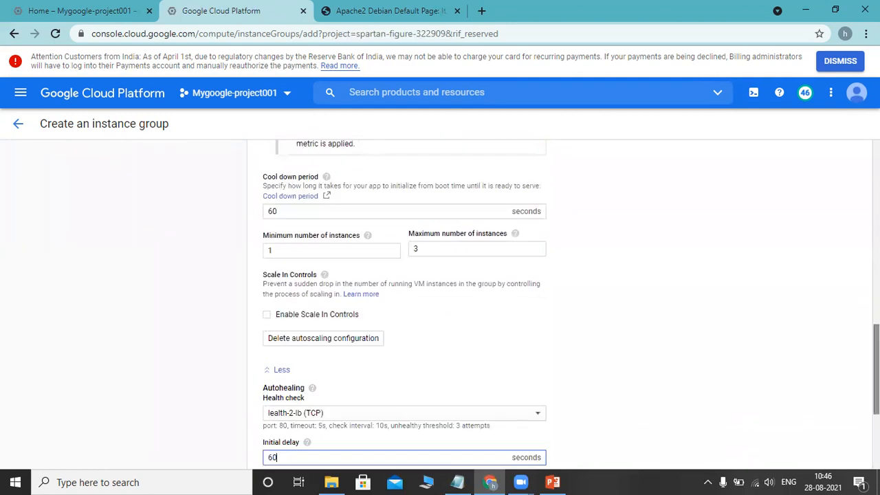
scroll(571, 303, down, 3)
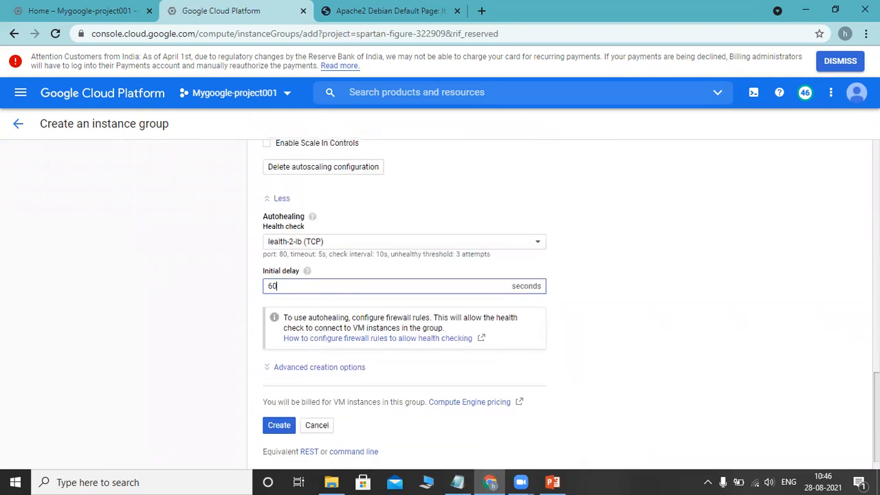
Create the instance group and accept the notice about the incomplete autoscaling configuration.
scroll(571, 303, down, 1)
click(277, 406)
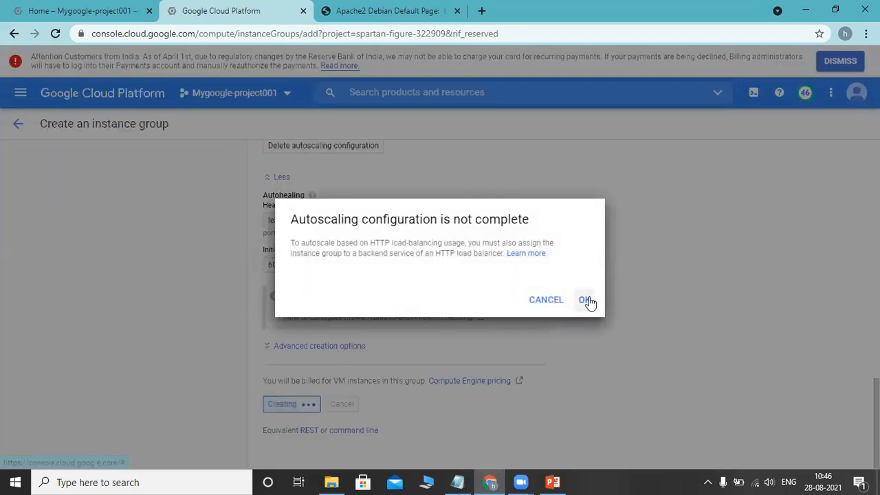
click(586, 301)
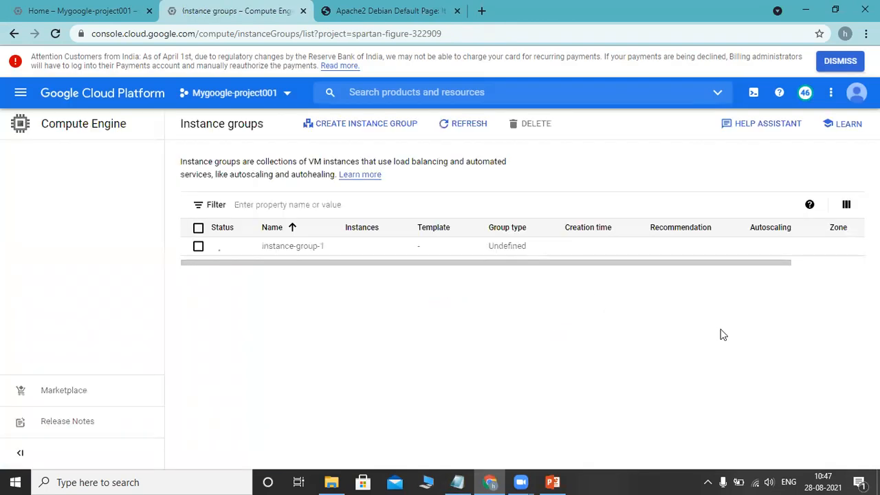
Start a second managed instance group in the asia-south1 (Mumbai) region with instance-template-1 as its instance template.
click(375, 123)
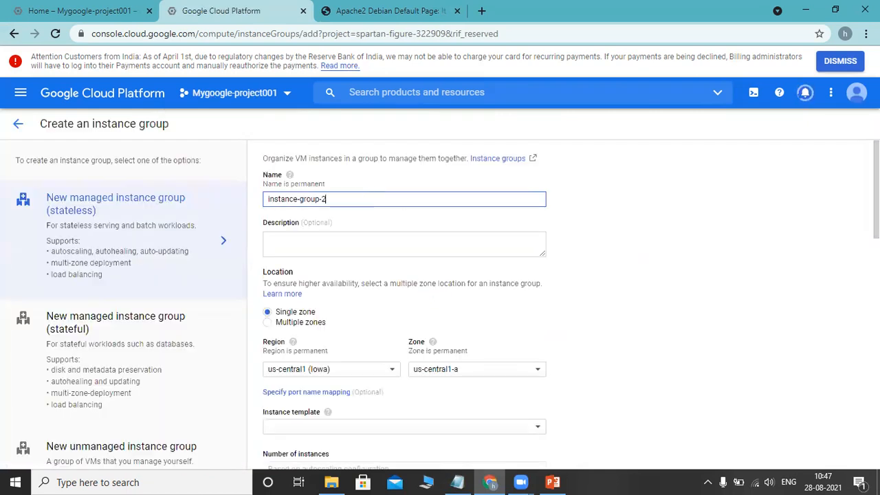
scroll(404, 200, down, 2)
scroll(455, 281, down, 1)
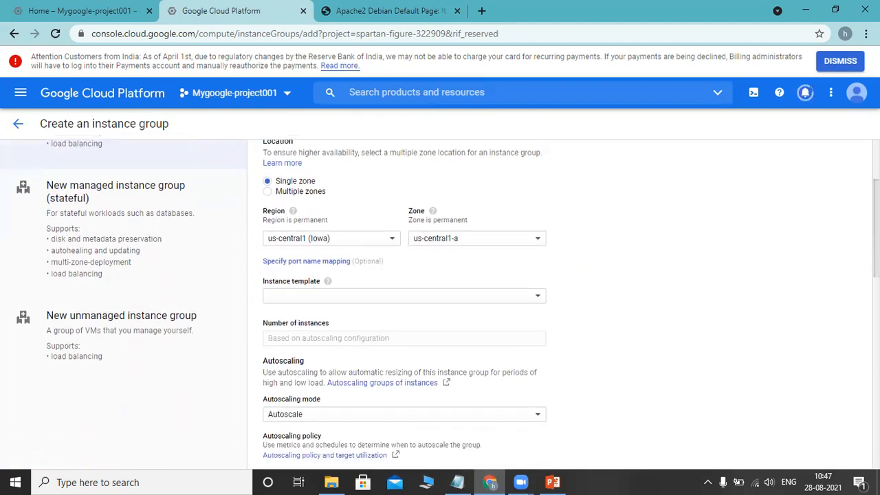
click(395, 242)
drag(408, 267, 408, 386)
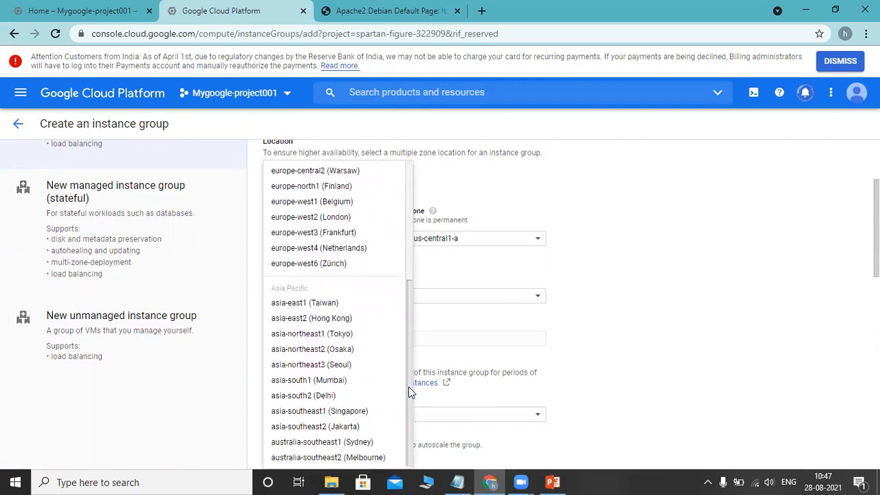
click(331, 383)
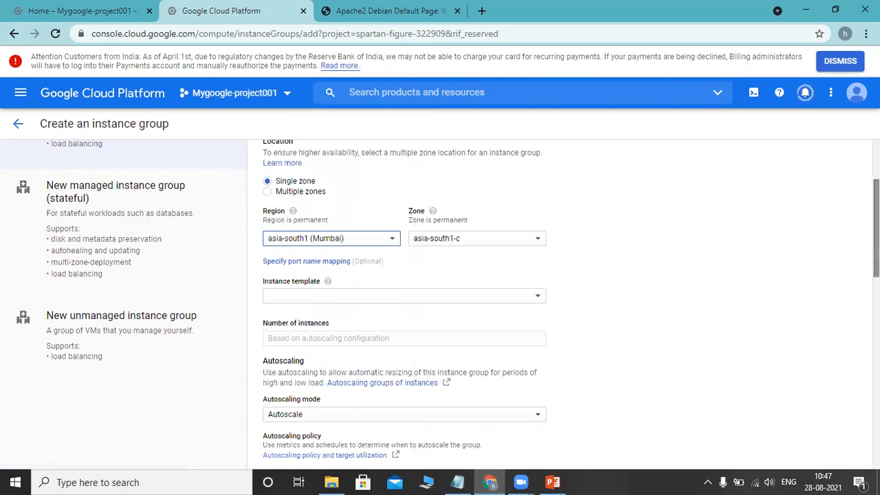
click(532, 298)
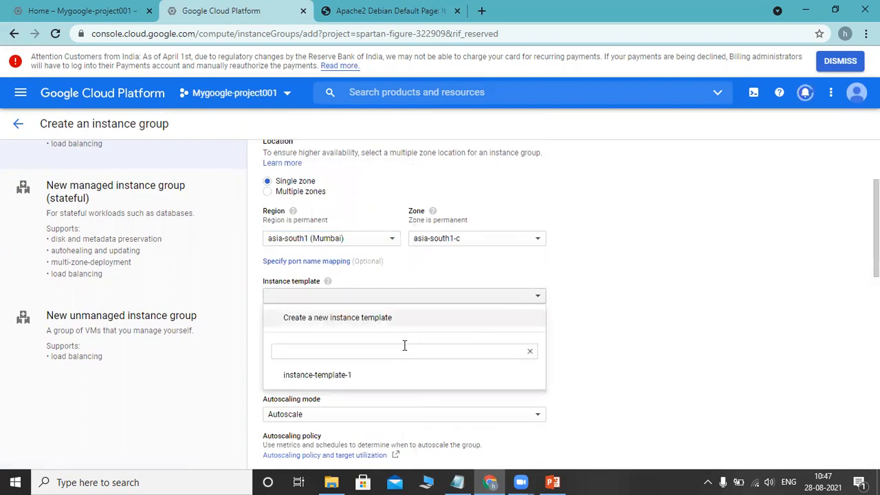
click(349, 375)
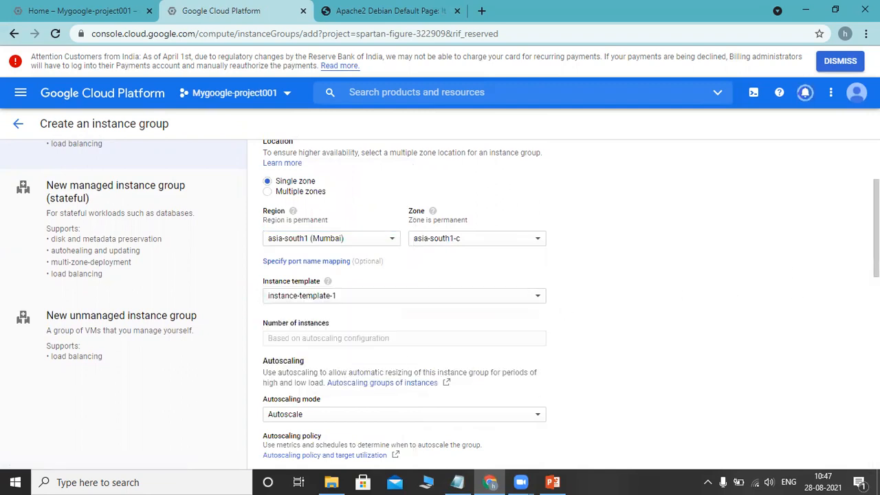
Change the second group's autoscaling metric from CPU utilization to HTTP load balancing utilization with a target of 80%.
scroll(439, 303, down, 2)
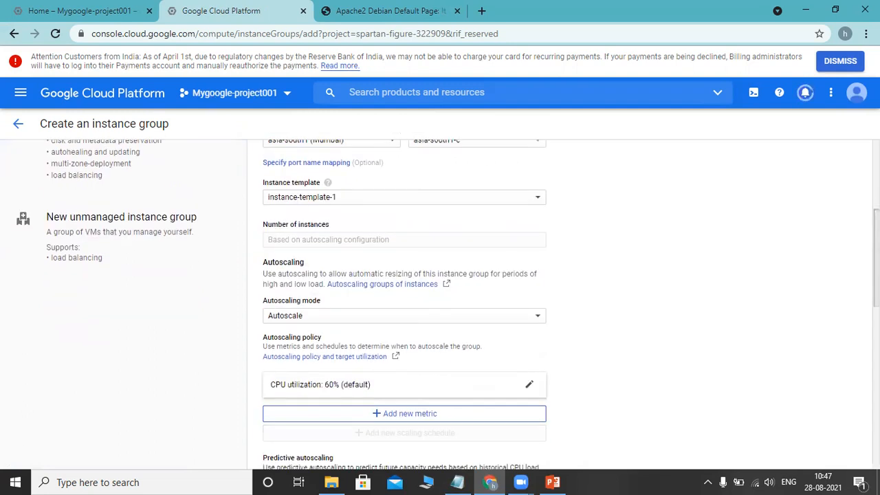
scroll(440, 302, down, 2)
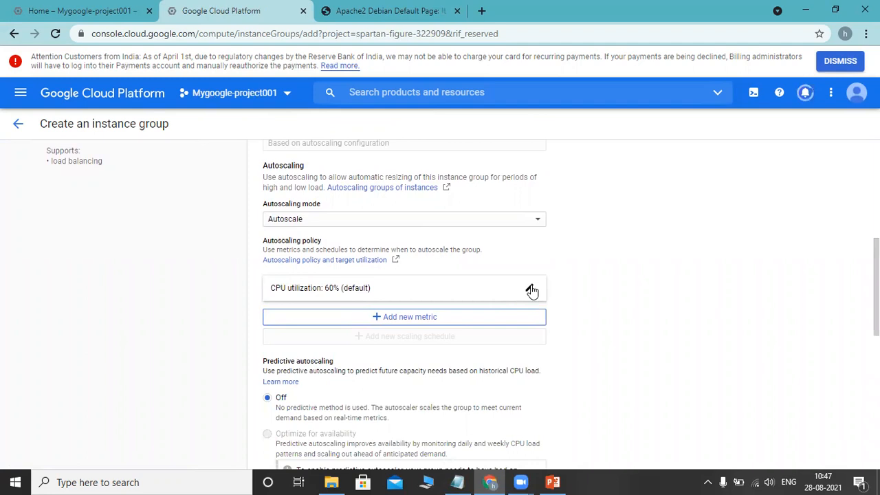
click(531, 290)
click(385, 344)
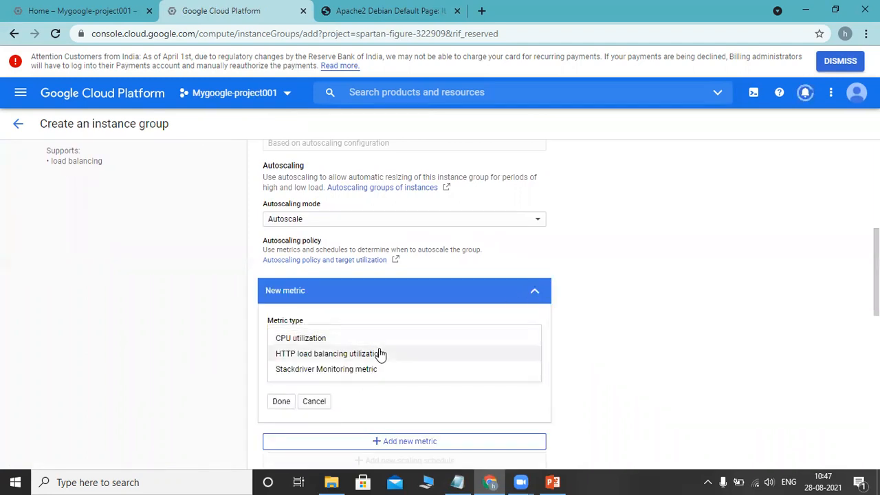
click(380, 353)
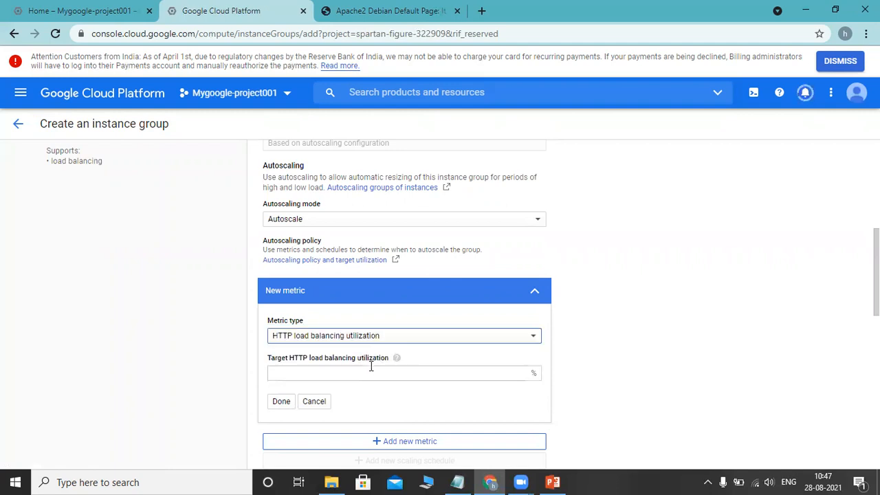
click(367, 370)
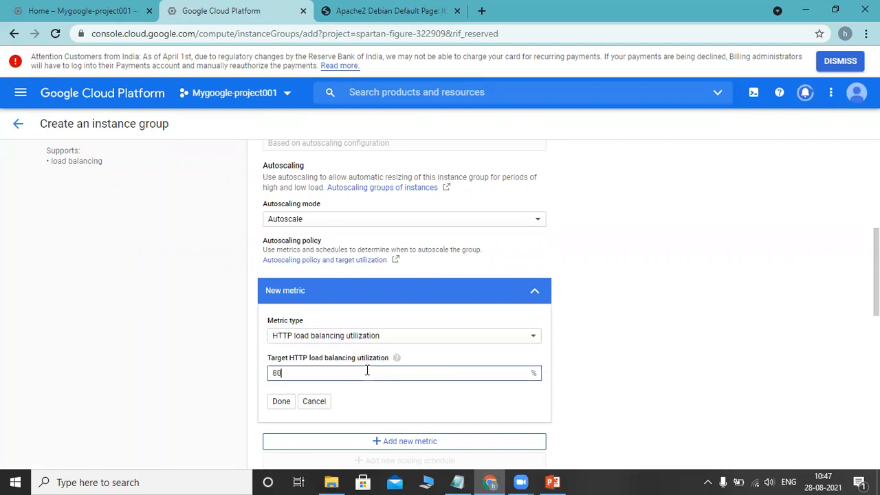
click(280, 401)
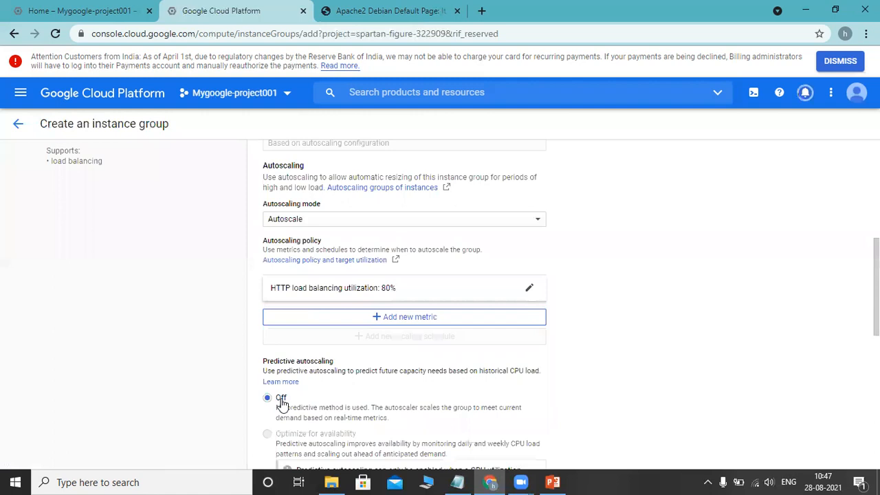
Set the second group's maximum number of instances to 3 and check the health checks available for autohealing.
scroll(280, 401, down, 3)
scroll(440, 302, down, 2)
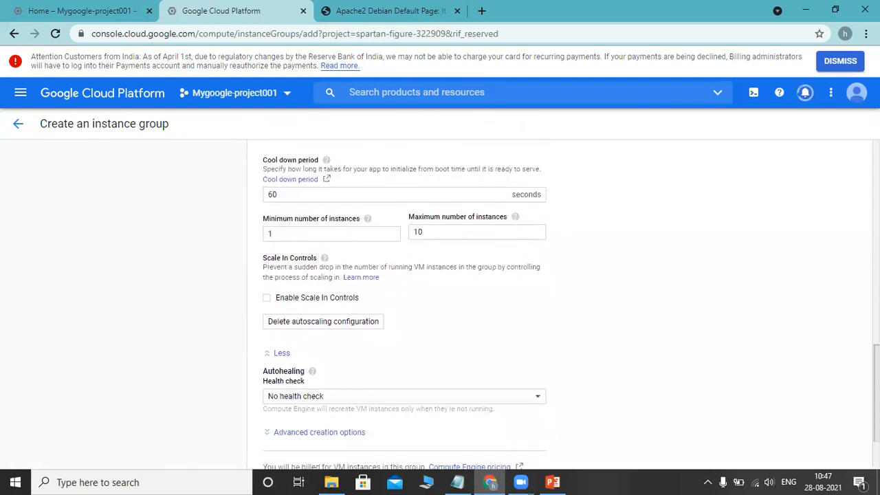
scroll(517, 240, down, 1)
click(450, 209)
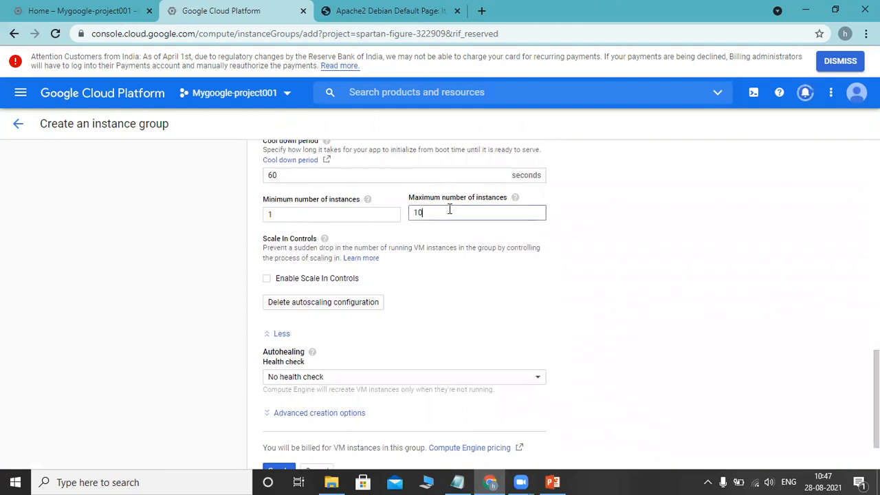
text(3)
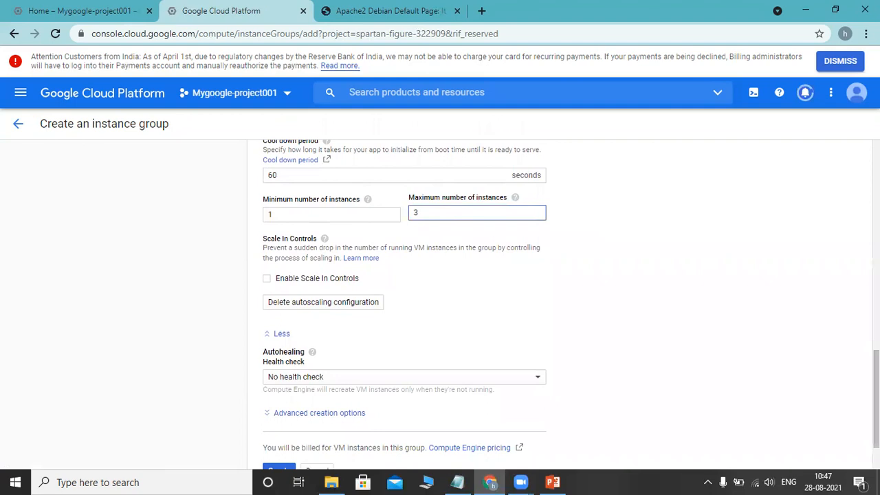
scroll(542, 332, down, 1)
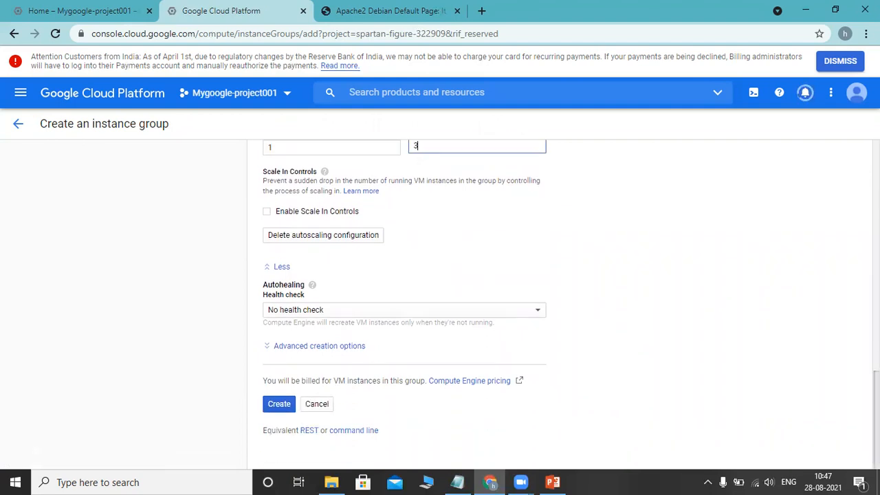
click(476, 314)
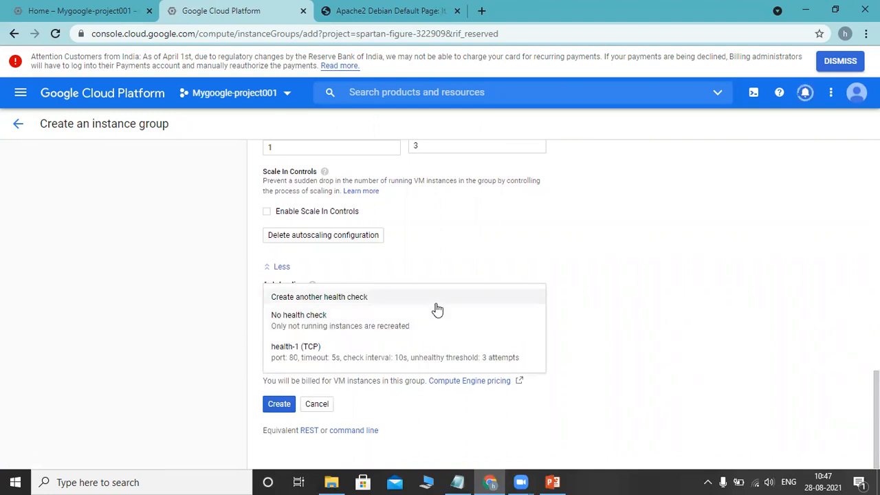
click(747, 318)
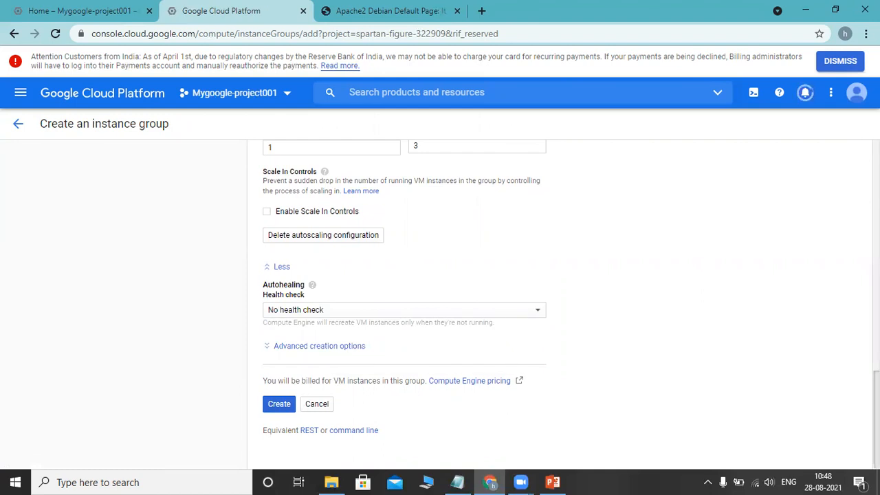
Reload the instance group form and select the asia-south1 (Mumbai) region with instance-template-1 as the instance template.
scroll(440, 303, up, 15)
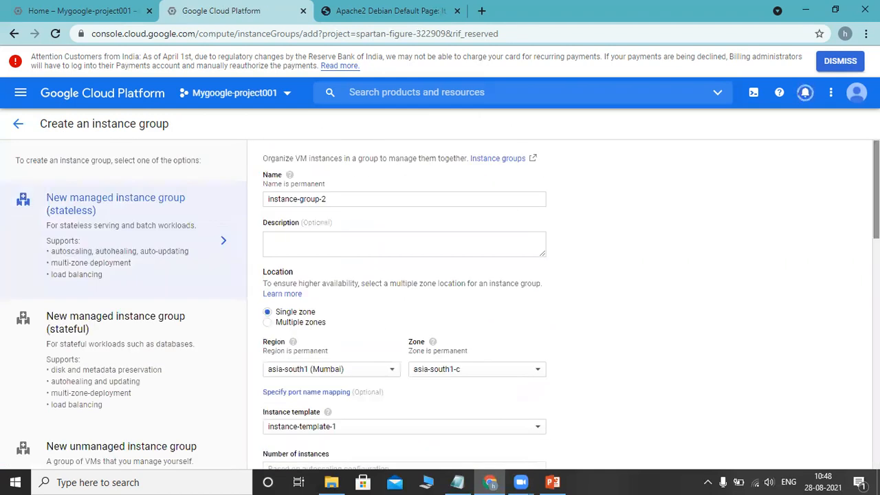
click(56, 34)
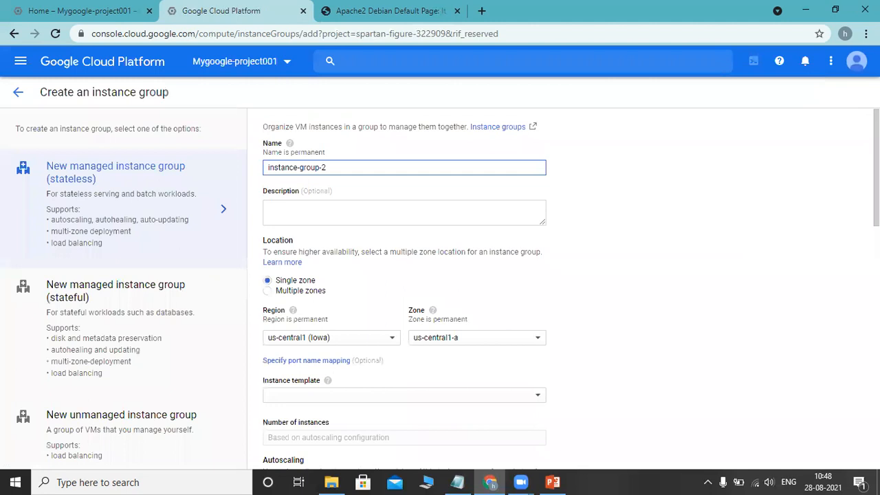
scroll(440, 330, down, 1)
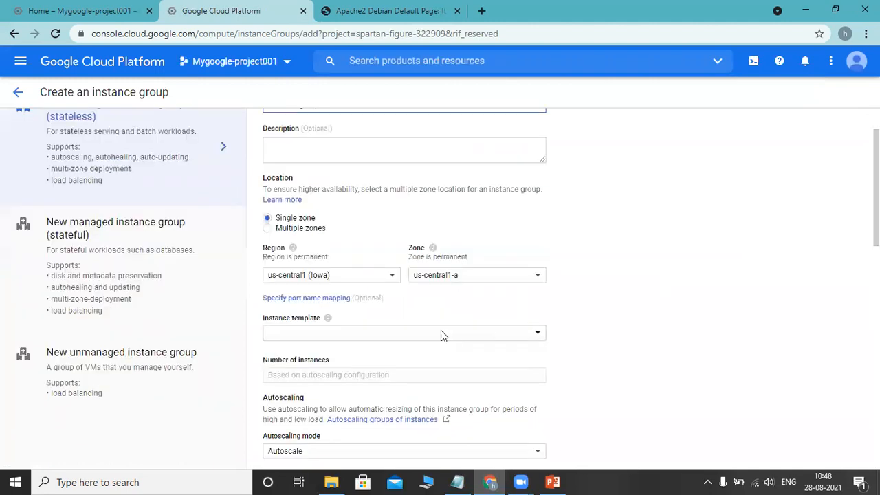
click(389, 314)
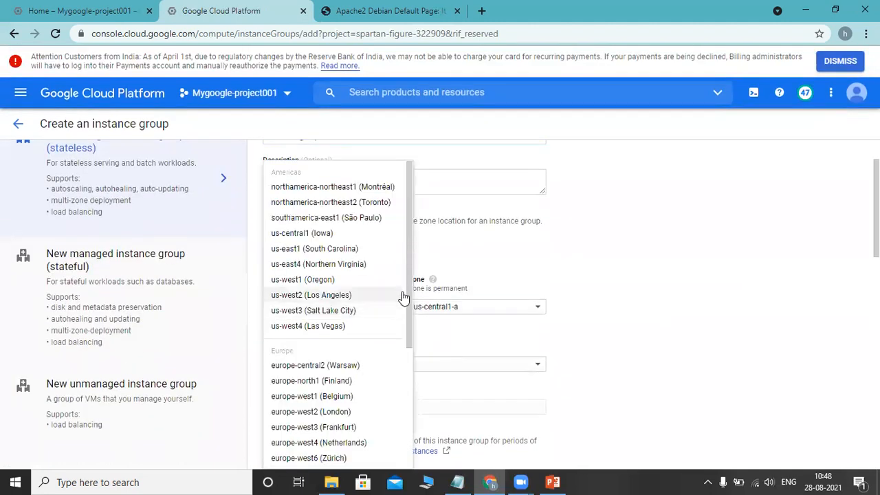
drag(406, 293, 407, 405)
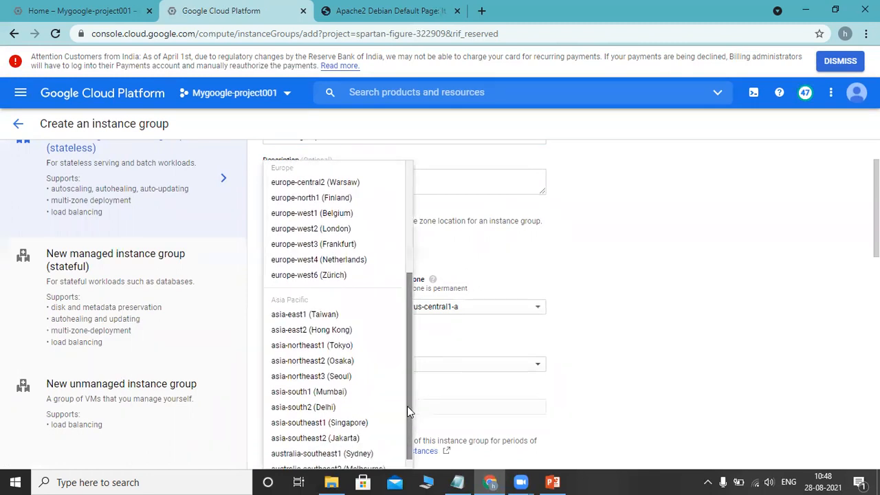
click(346, 397)
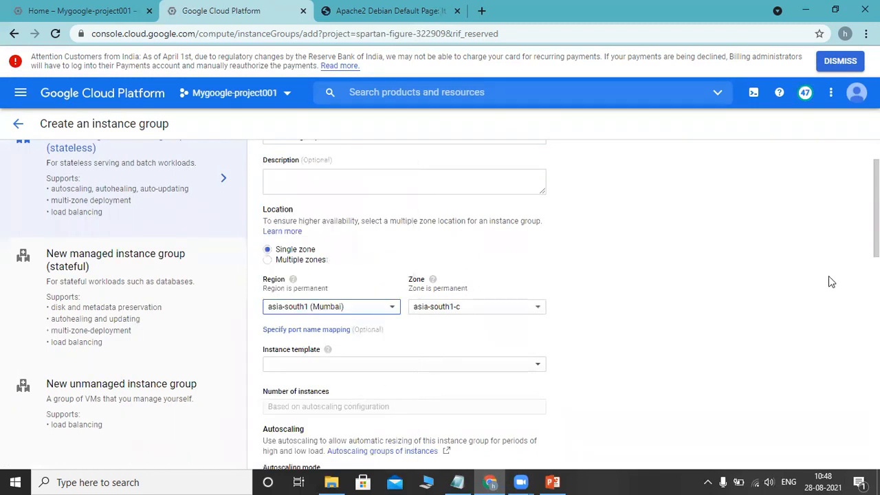
scroll(440, 302, down, 2)
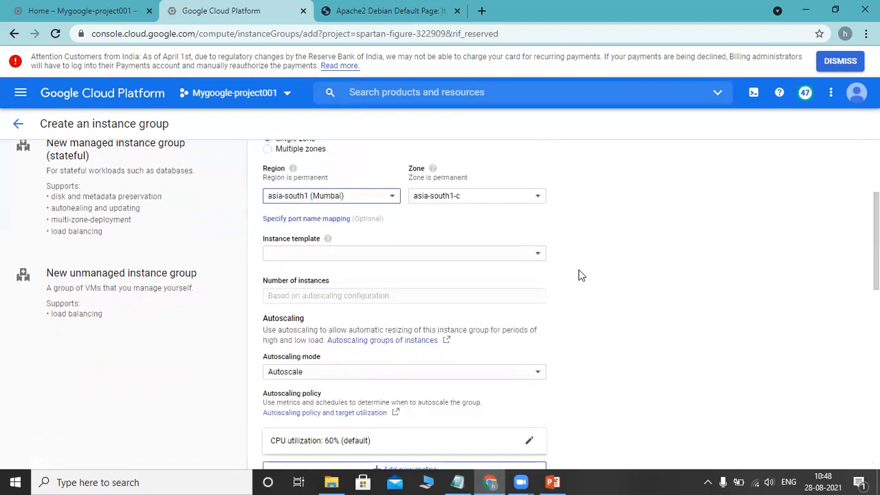
click(536, 260)
click(350, 332)
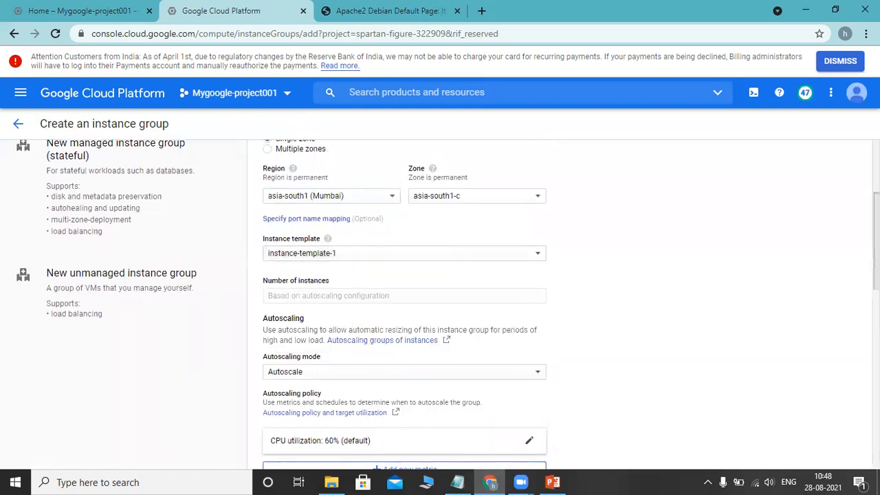
Replace the CPU utilization autoscaling metric with HTTP load balancing utilization at a target of 80%.
scroll(424, 294, down, 3)
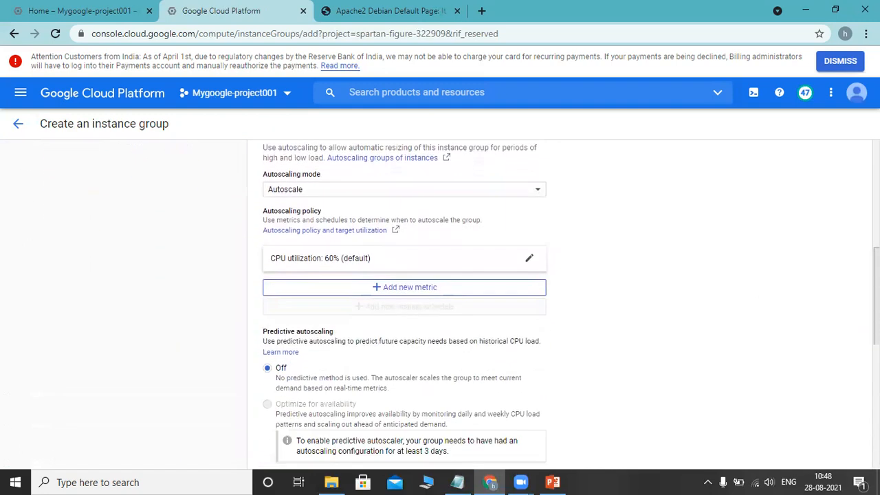
click(529, 260)
click(336, 308)
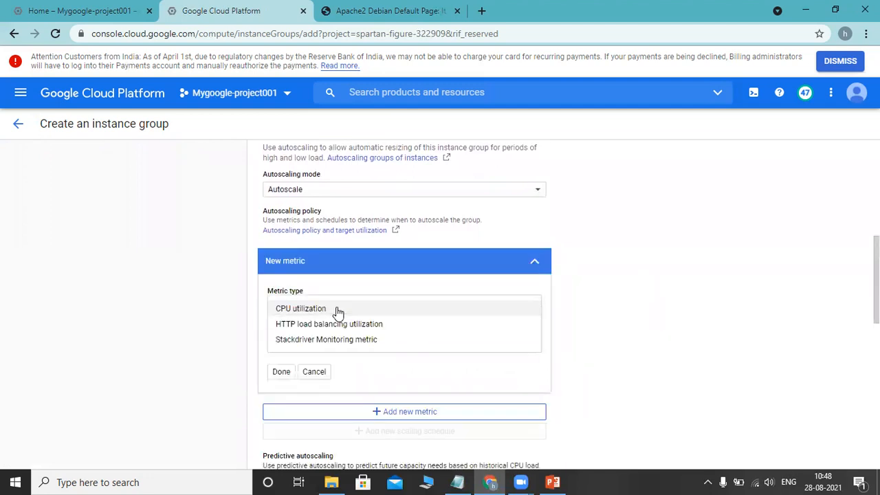
click(330, 332)
click(373, 345)
text(80)
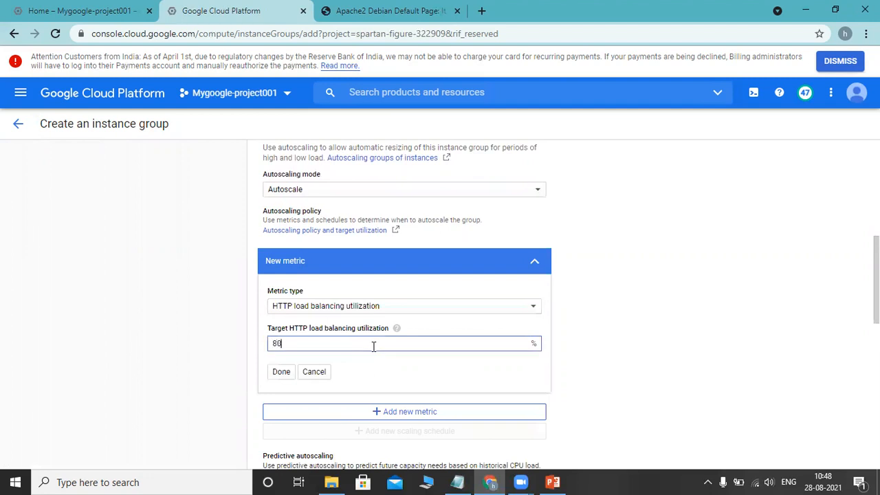
click(281, 373)
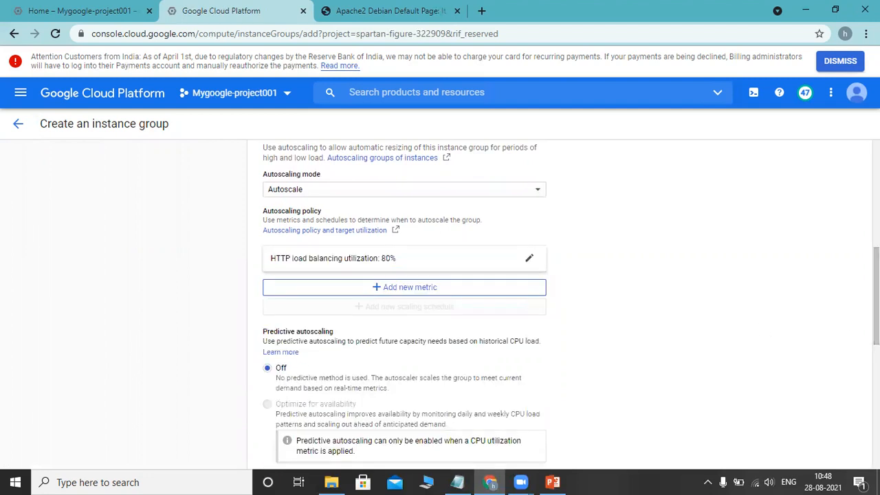
Limit the second instance group's autoscaling to a maximum of 3 instances.
scroll(404, 302, down, 4)
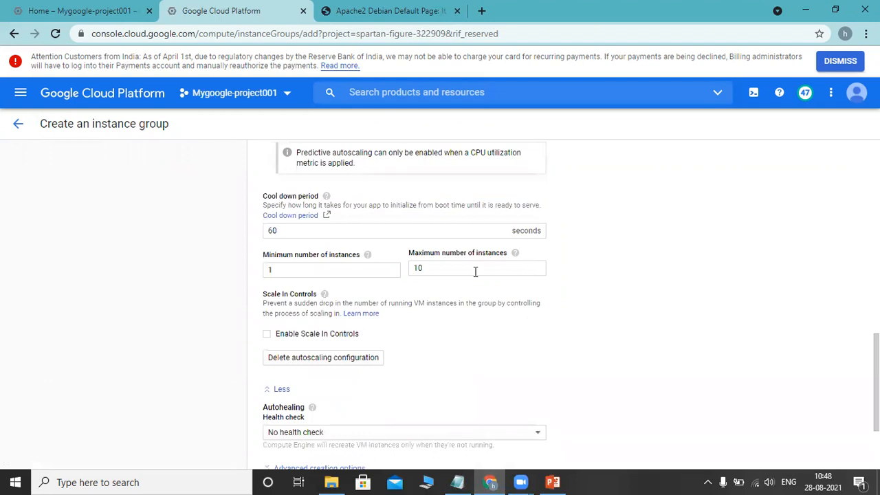
click(442, 270)
text(3)
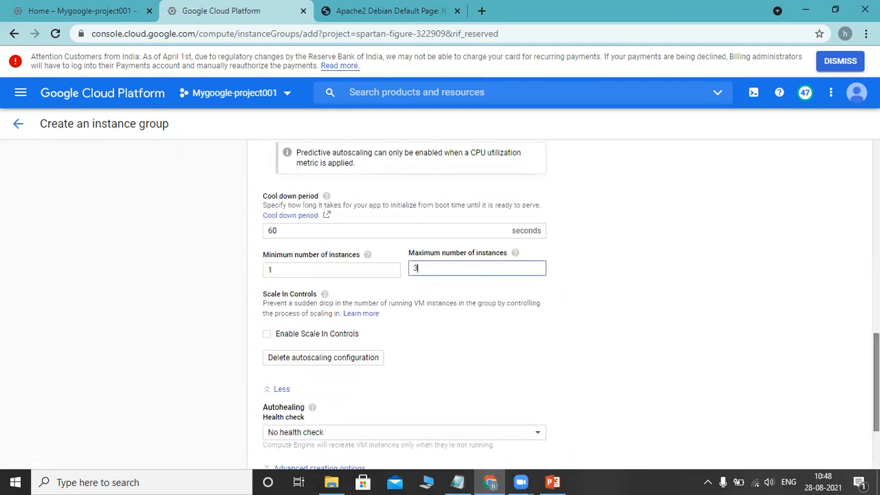
Assign the lealth-2-lb (TCP) health check for autohealing and set its initial delay to 60 seconds.
scroll(514, 302, down, 2)
click(507, 312)
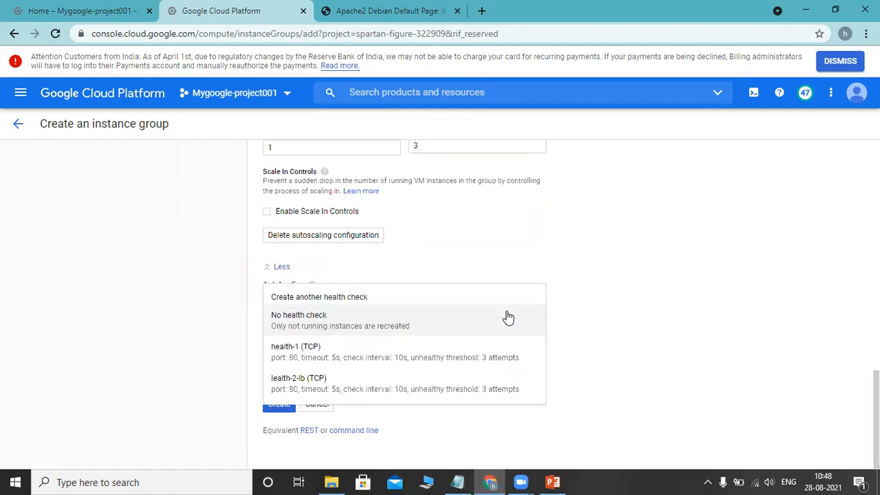
click(326, 387)
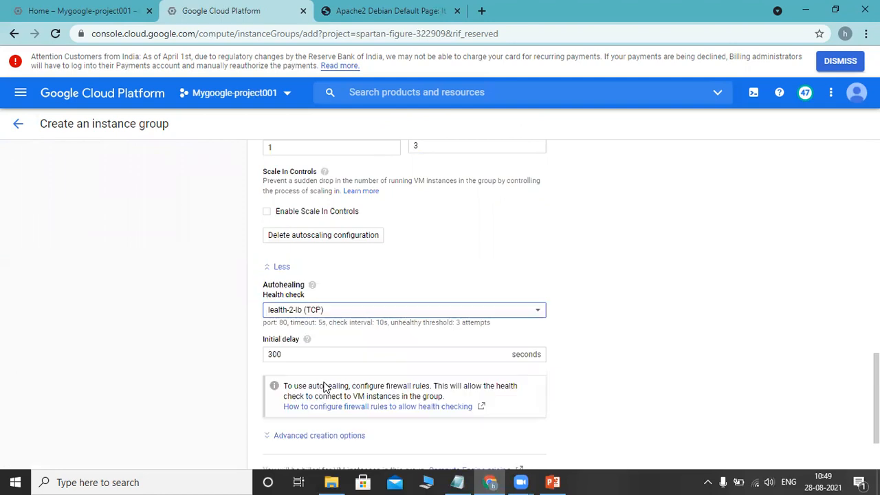
click(292, 349)
key(BackSpace)
key(BackSpace)
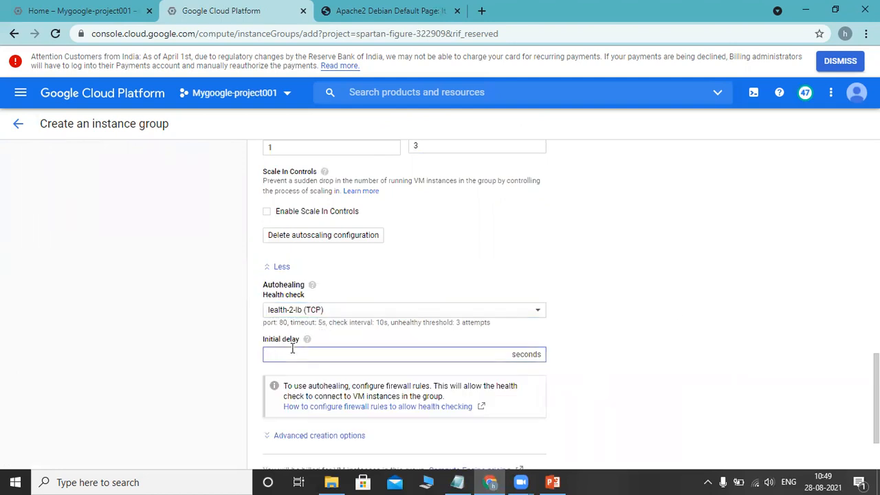
text(60)
click(813, 301)
Create instance-group-2, accepting the notice about incomplete autoscaling configuration, and refresh the instance groups list to check the groups' status.
drag(877, 395, 877, 423)
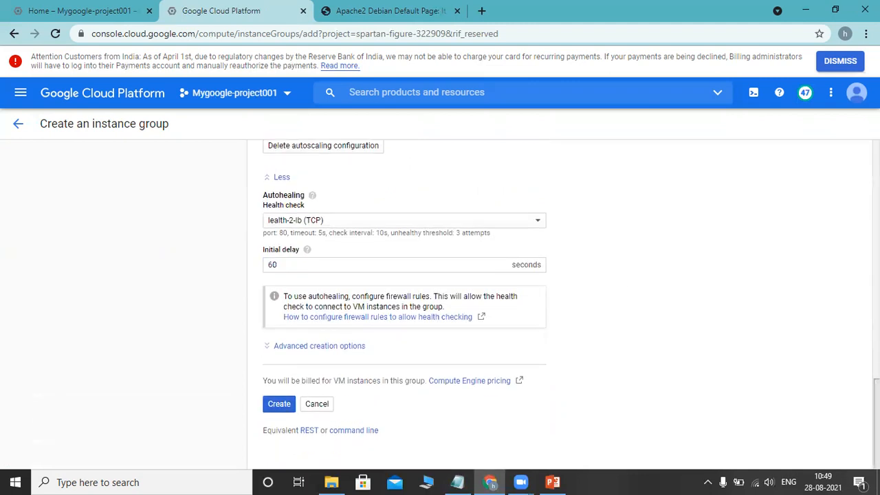
click(281, 404)
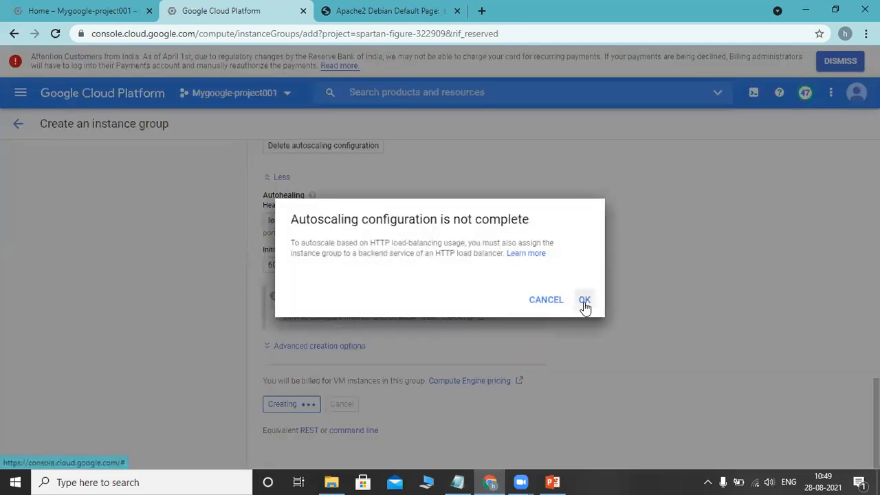
click(584, 302)
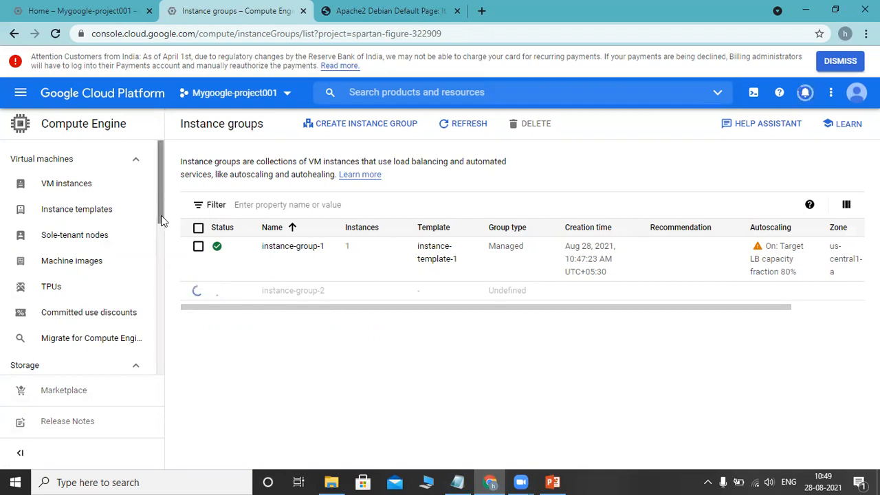
click(474, 129)
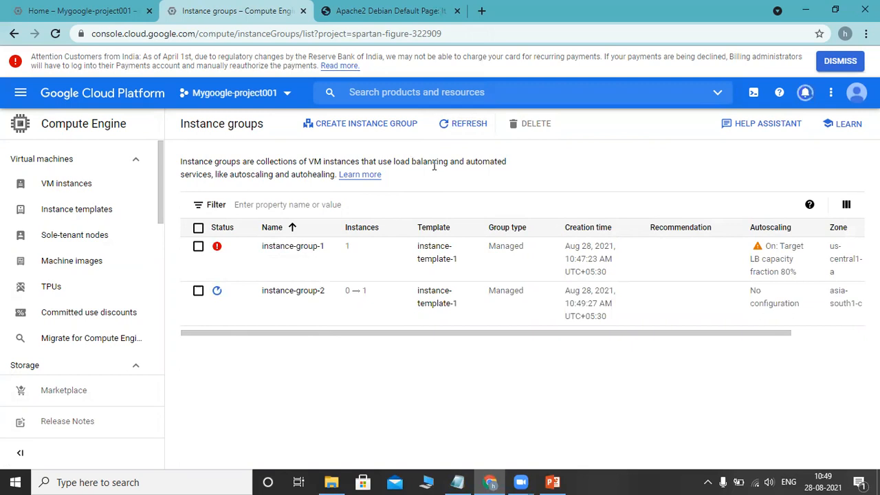
mouse_move(219, 250)
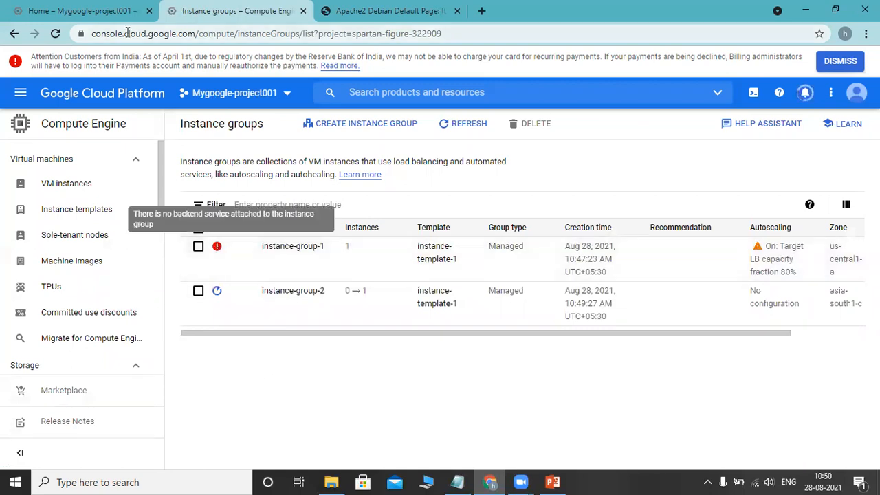
Go from the project dashboard to the load balancing page of Network services and start creating a load balancer.
click(101, 8)
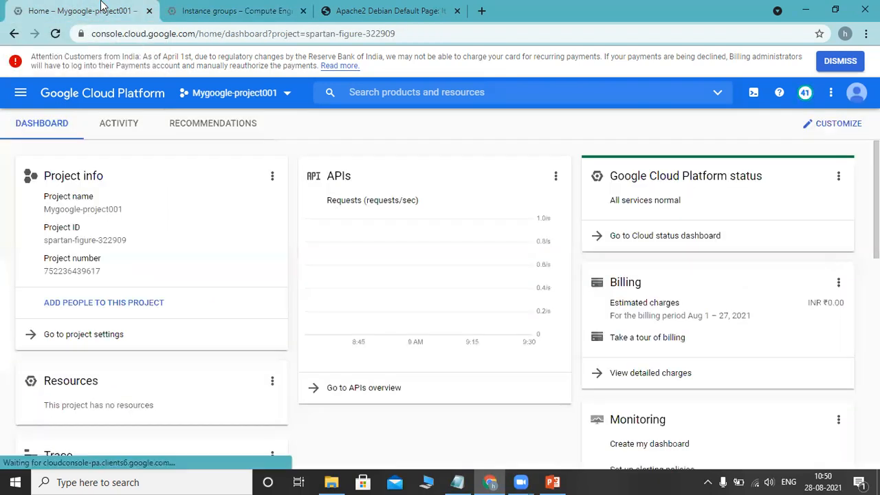
click(21, 95)
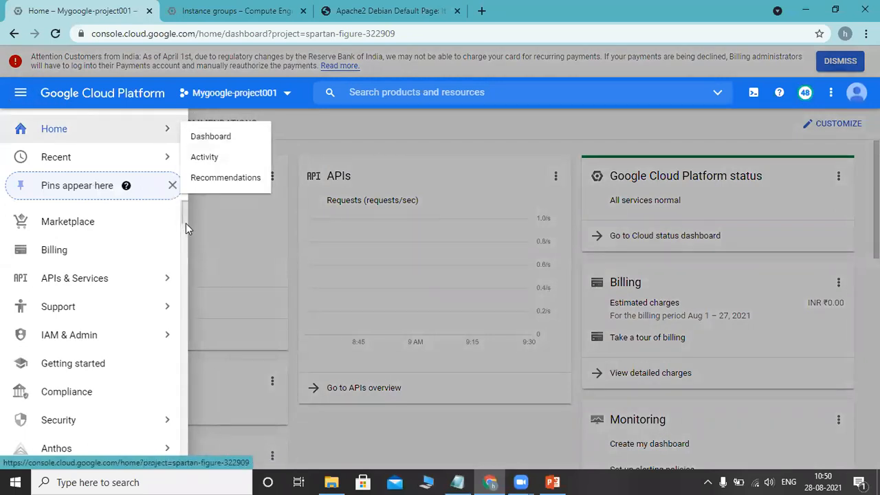
scroll(186, 220, down, 3)
scroll(186, 240, down, 5)
scroll(187, 264, down, 10)
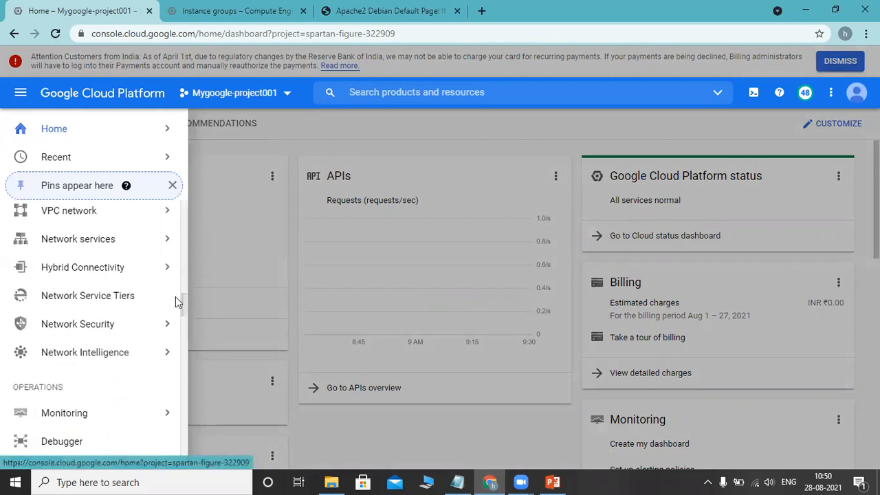
scroll(175, 296, up, 1)
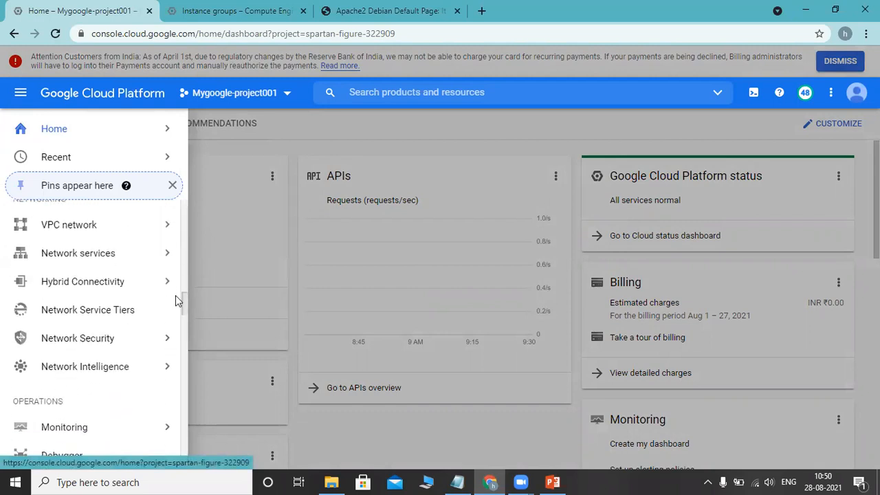
mouse_move(114, 285)
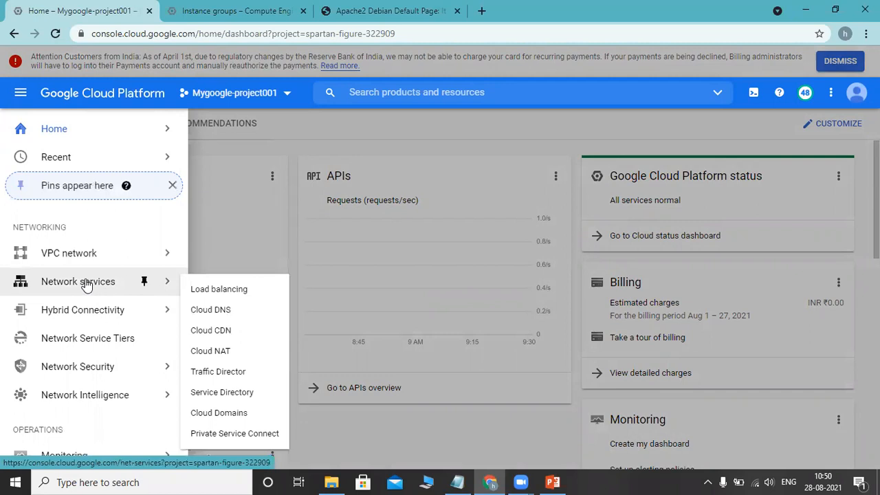
click(85, 284)
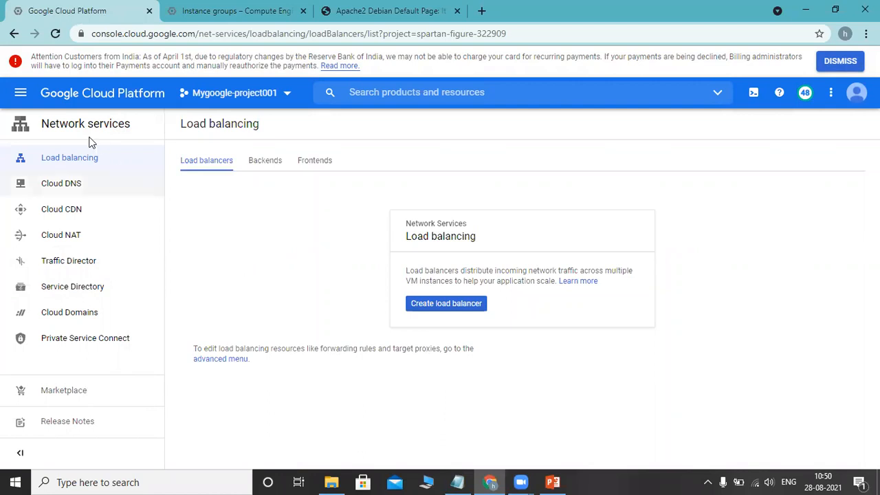
click(441, 309)
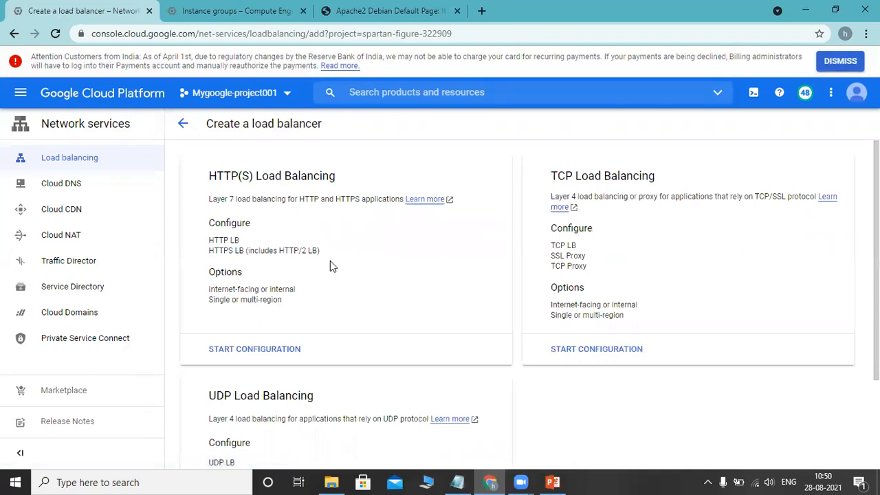
Start configuring an HTTP(S) load balancer for traffic from the Internet to the VMs, and check the instance groups' status.
scroll(523, 302, down, 3)
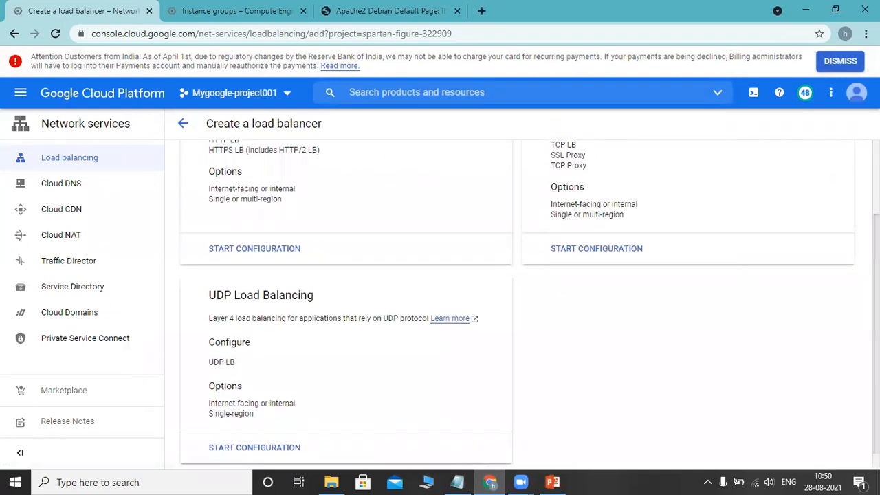
scroll(523, 237, up, 3)
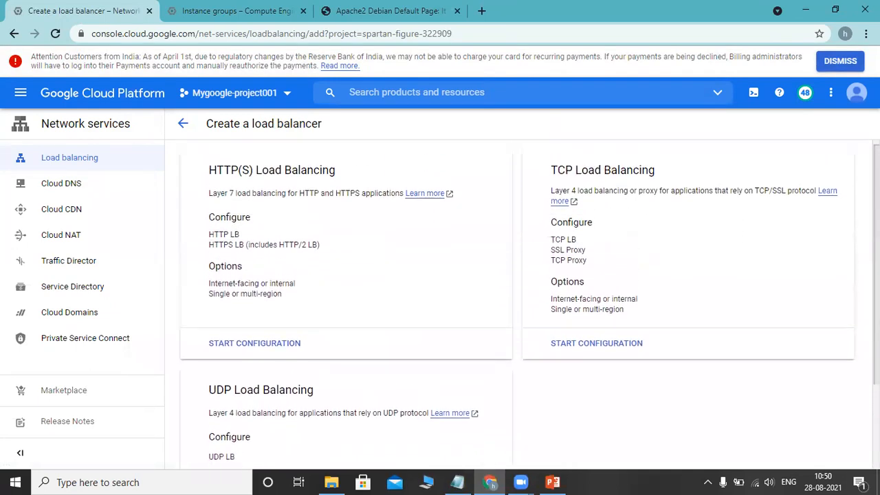
click(256, 346)
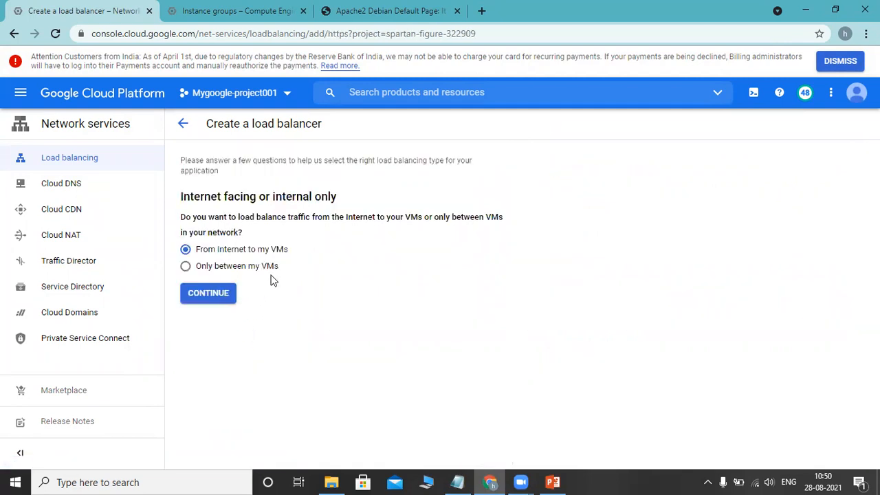
click(204, 301)
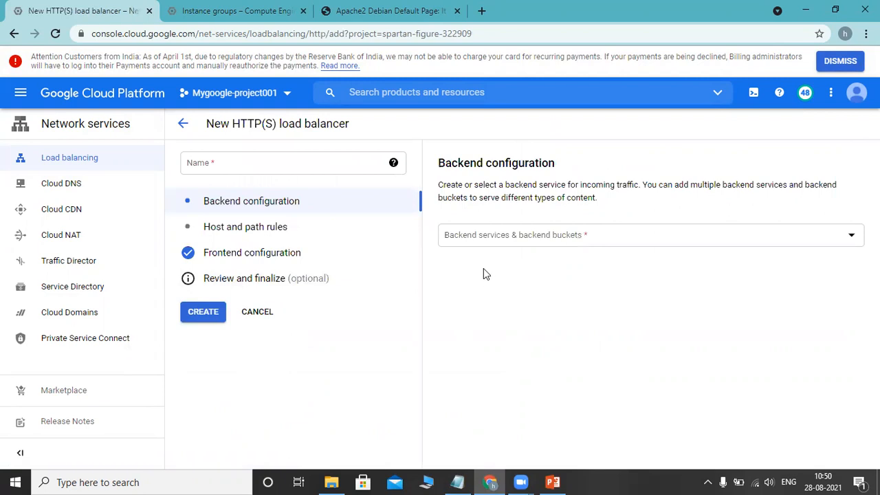
click(206, 10)
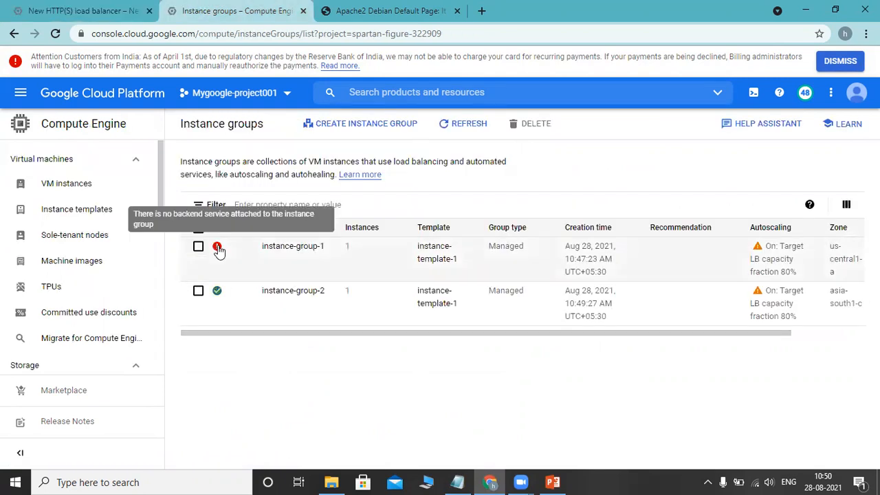
click(128, 8)
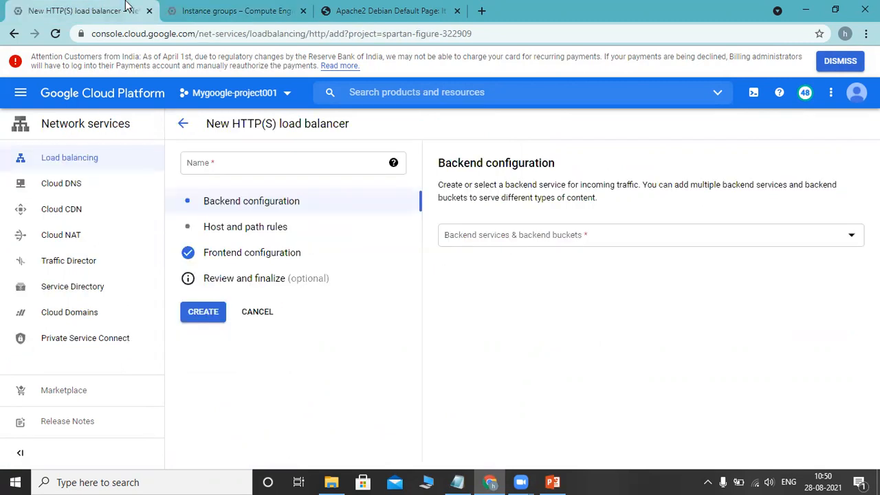
Start a new backend service for the load balancer and name it service-1-lb.
click(546, 248)
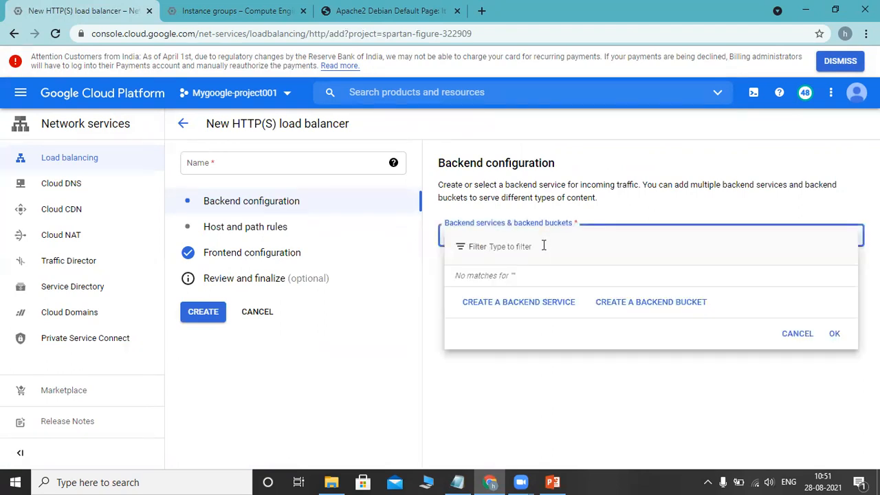
click(518, 303)
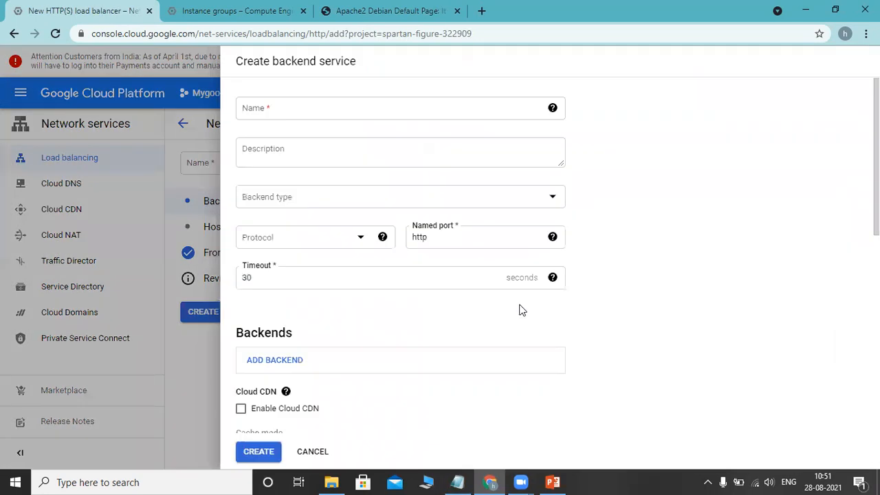
click(311, 108)
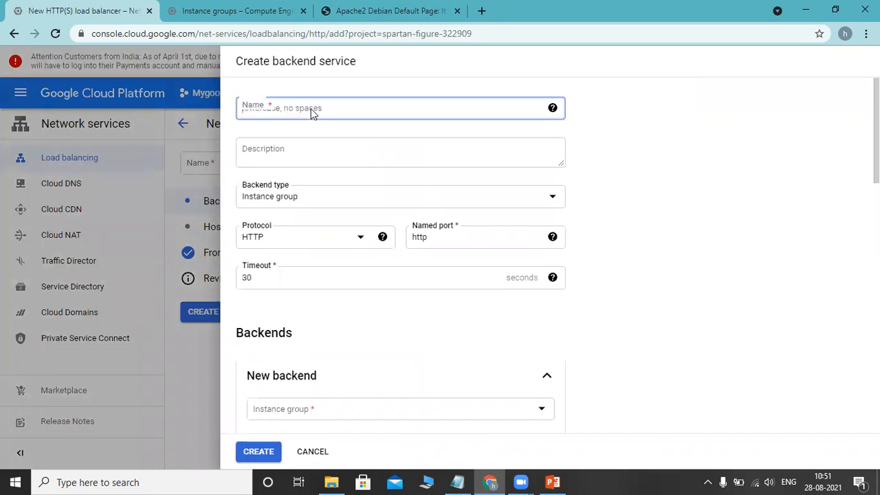
text(service-1-lb)
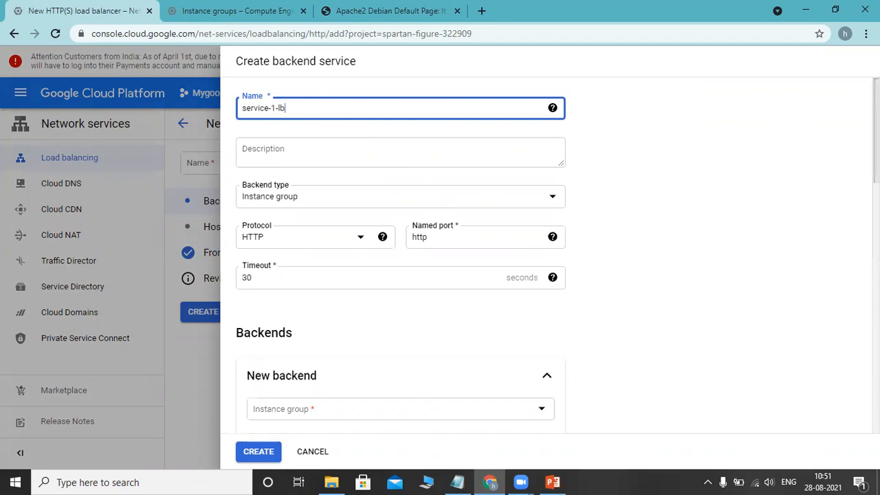
Select instance-group-1 (us-central1-a) as the service's first backend and set its port number to 80.
scroll(557, 255, down, 1)
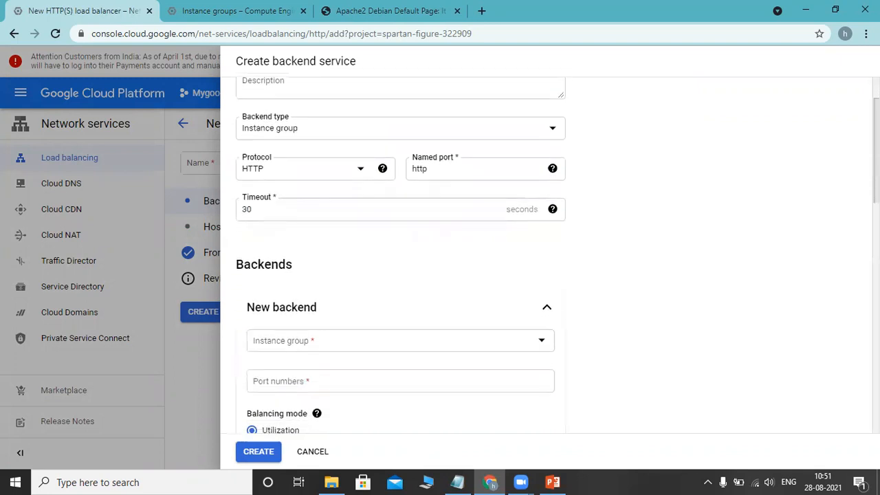
scroll(596, 191, down, 2)
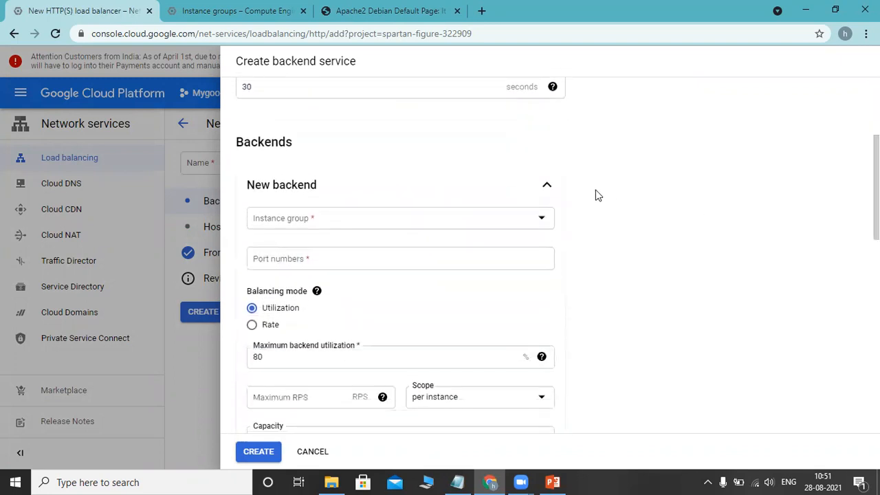
click(550, 223)
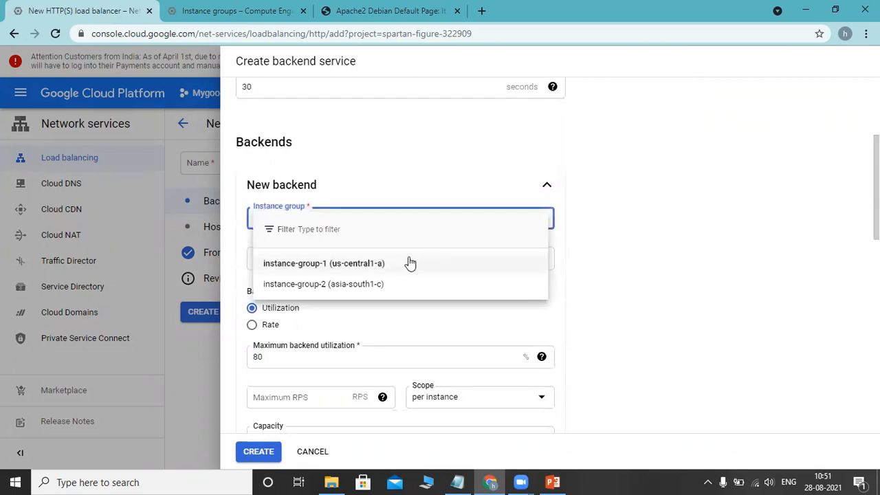
click(348, 263)
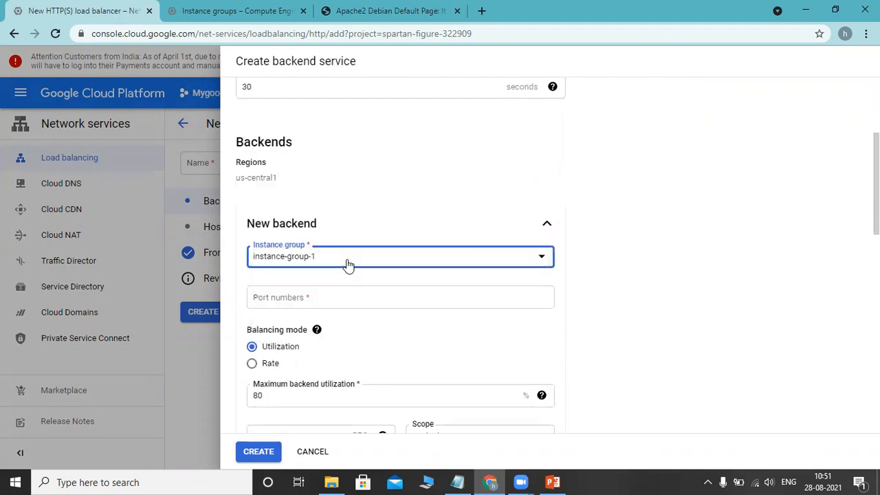
click(452, 302)
text(80)
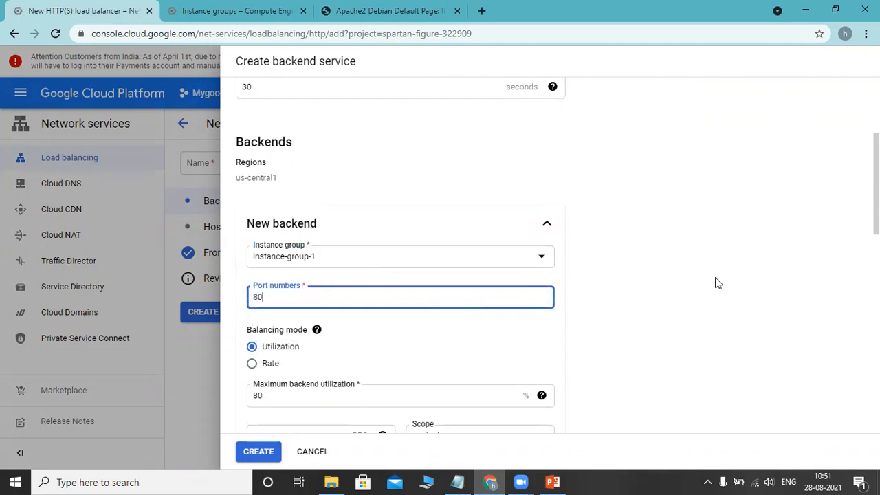
click(715, 277)
Set the first backend's maximum RPS to 30 per instance and finish that backend.
scroll(557, 254, down, 3)
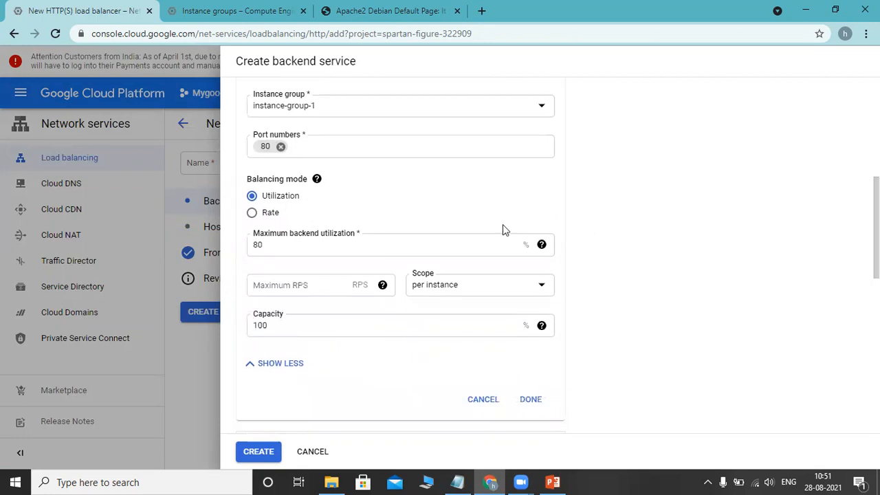
click(299, 284)
text(30)
click(718, 286)
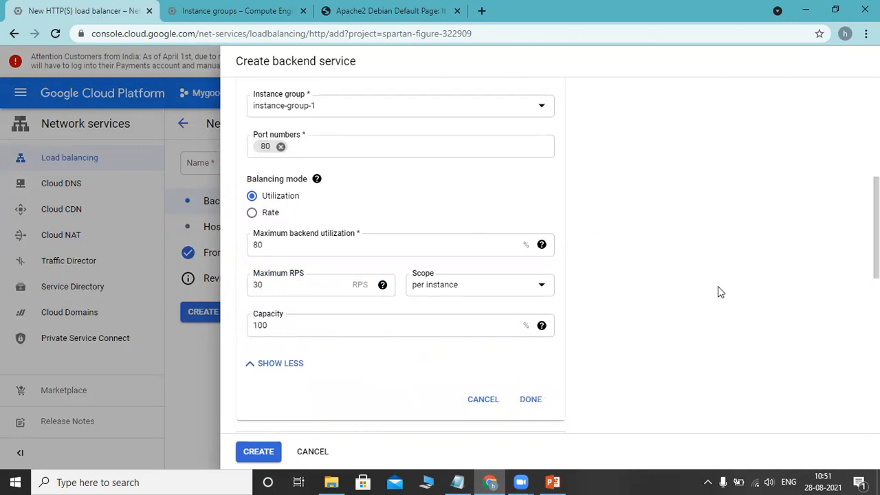
scroll(717, 285, down, 2)
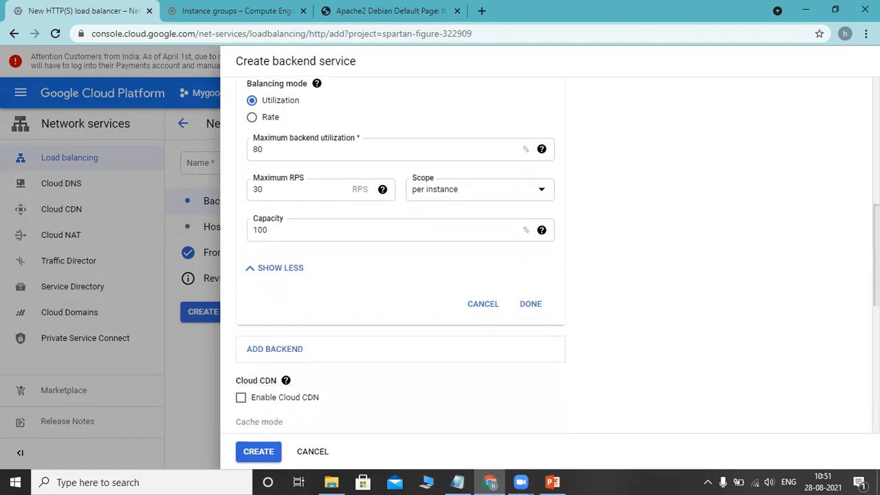
click(534, 305)
Add a second backend that uses instance-group-2 (asia-south1-c) with port number 80.
scroll(539, 305, up, 5)
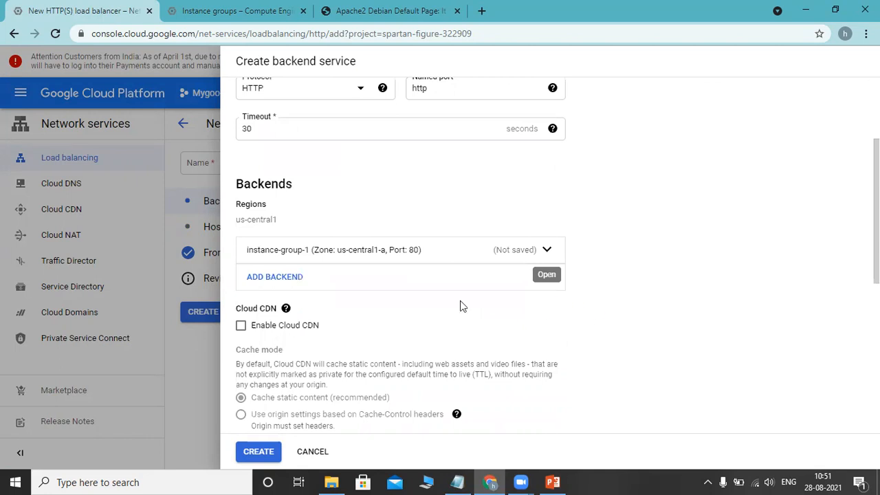
click(275, 278)
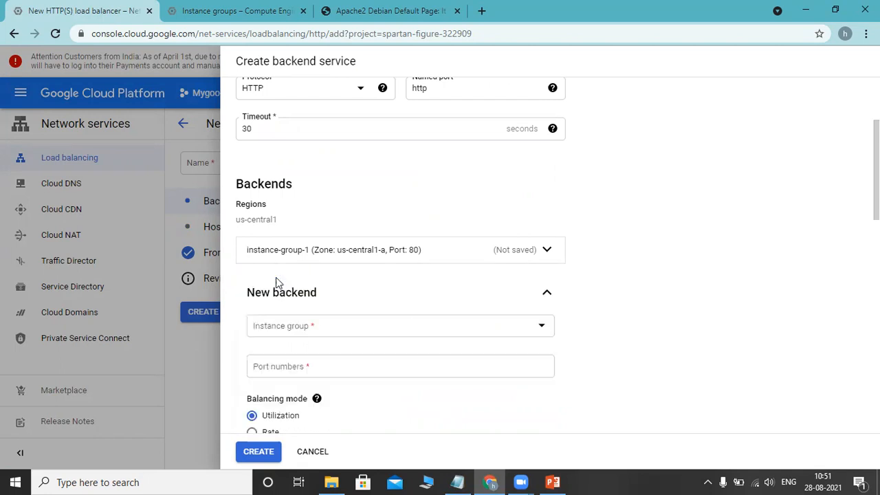
click(367, 331)
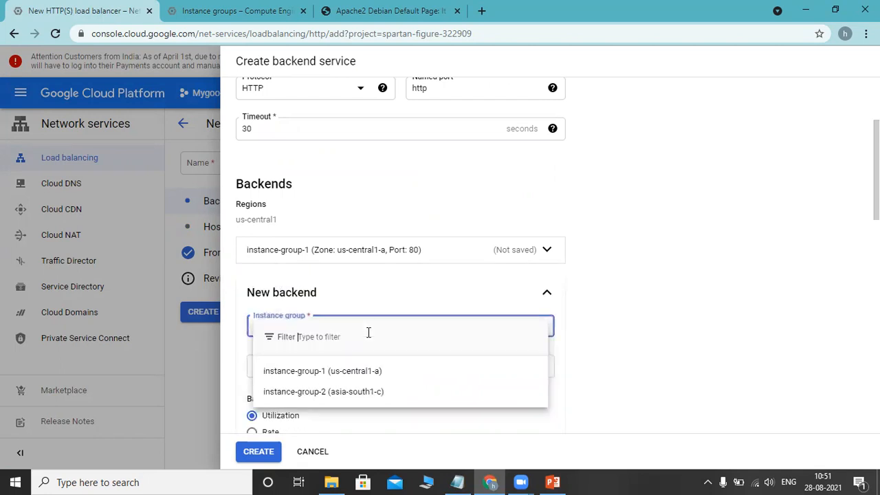
click(332, 392)
click(410, 369)
text(80)
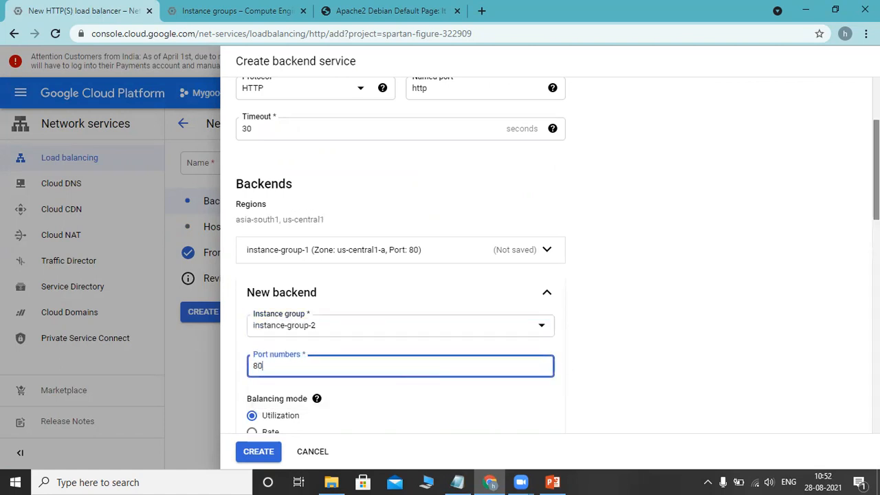
Limit the second backend to a maximum of 30 RPS per instance and finish that backend.
scroll(459, 185, down, 4)
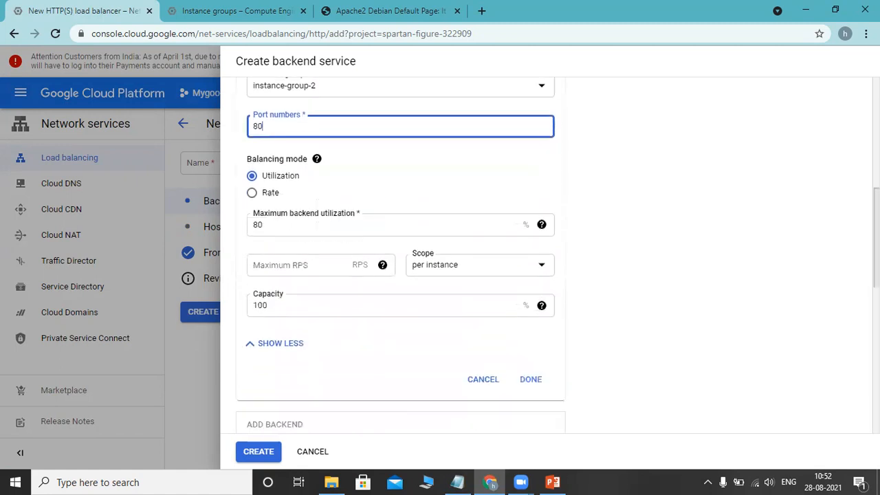
click(316, 268)
text(30)
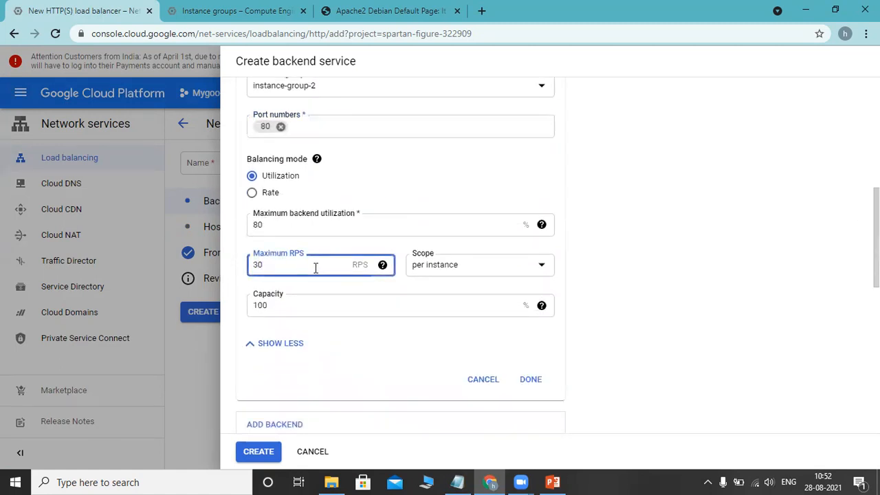
click(529, 378)
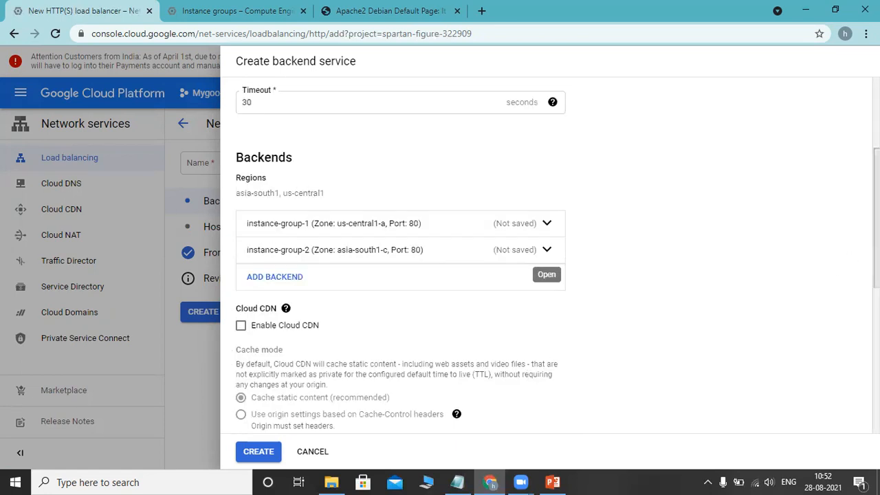
Assign the lealth-2-lb health check to the backend service, create the service and accept it as the load balancer's backend.
scroll(747, 277, down, 2)
scroll(557, 253, down, 3)
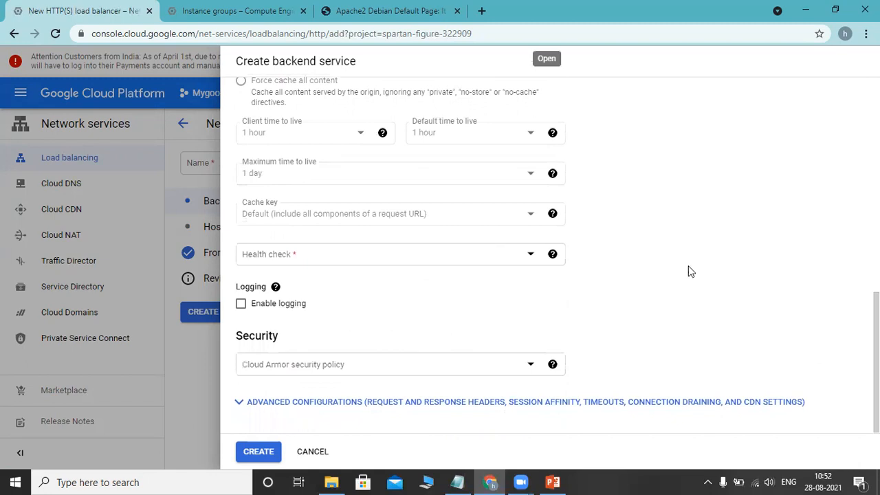
click(259, 451)
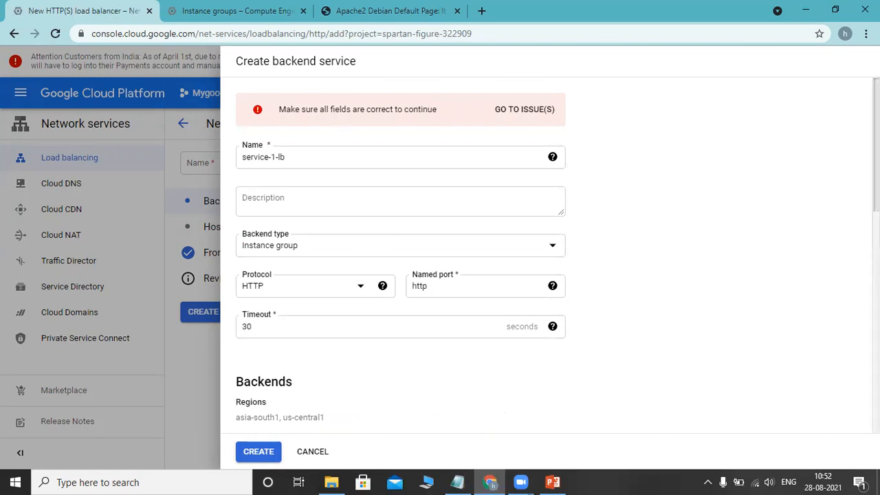
scroll(550, 261, down, 5)
scroll(874, 296, down, 3)
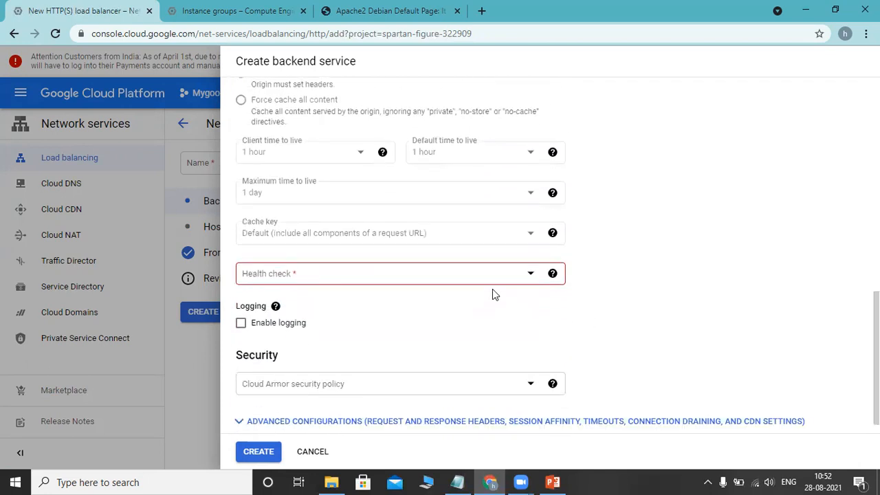
click(532, 275)
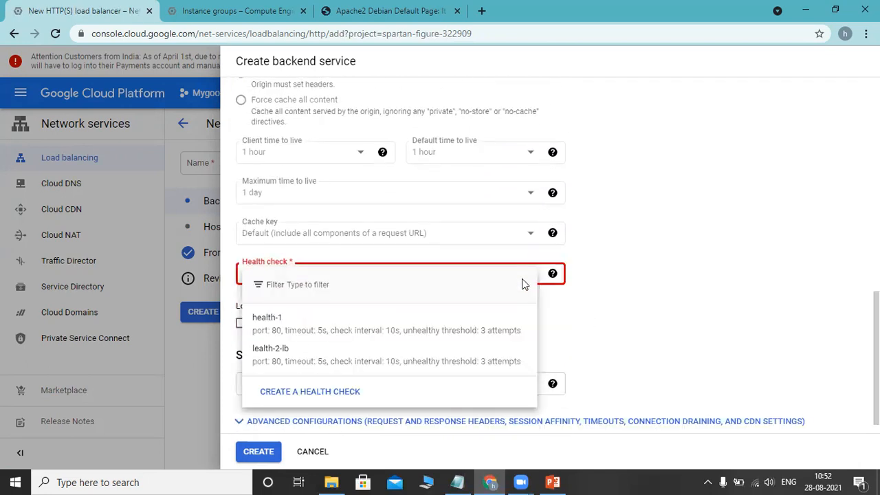
click(367, 362)
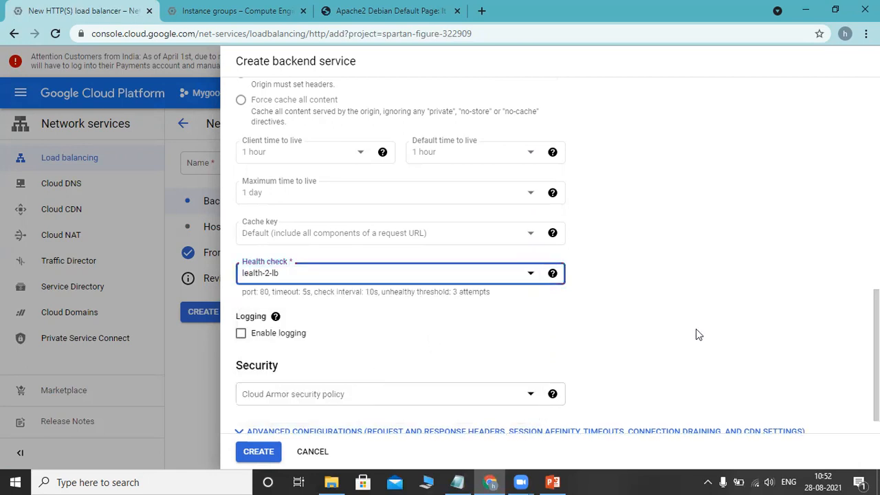
scroll(695, 328, down, 1)
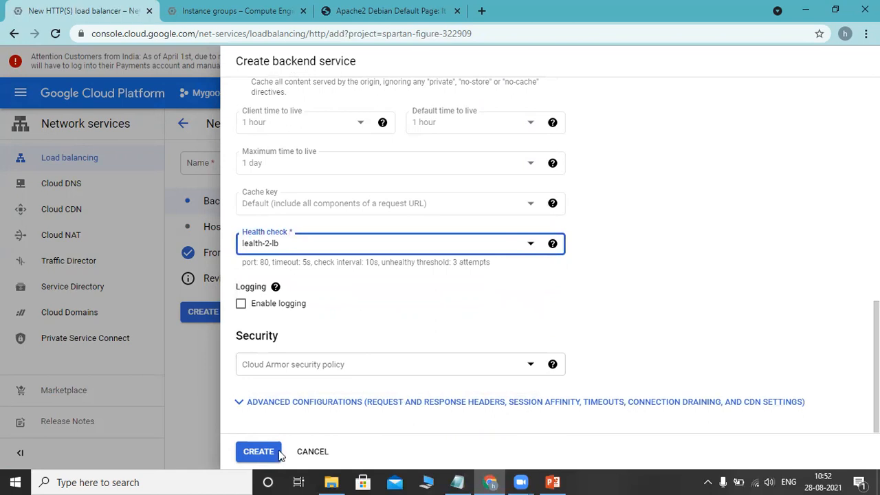
click(256, 451)
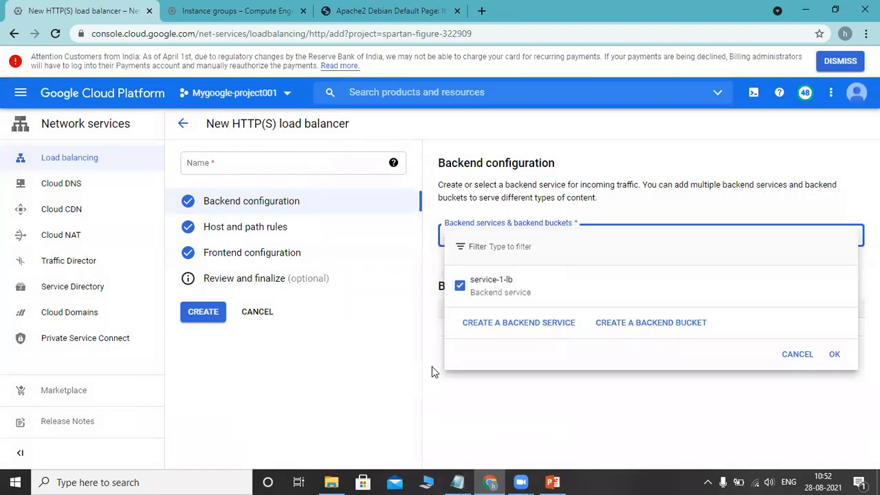
click(834, 354)
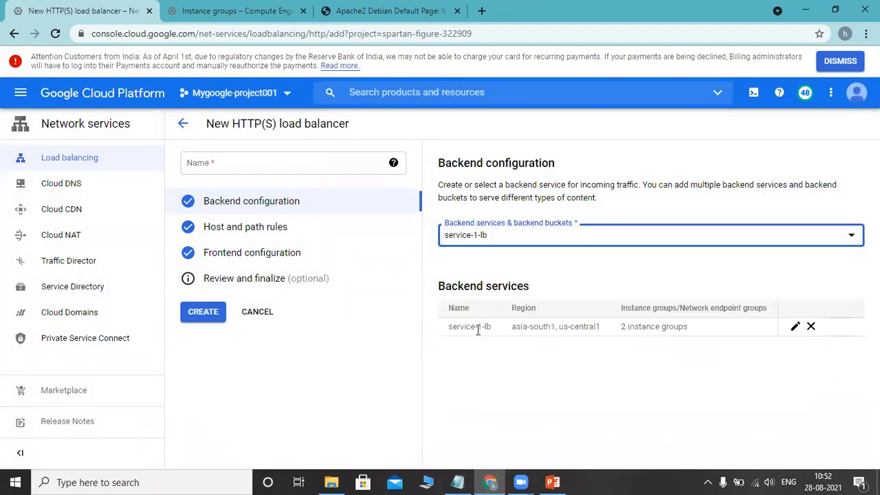
Name the load balancer load-balancer-practice and create it.
click(213, 314)
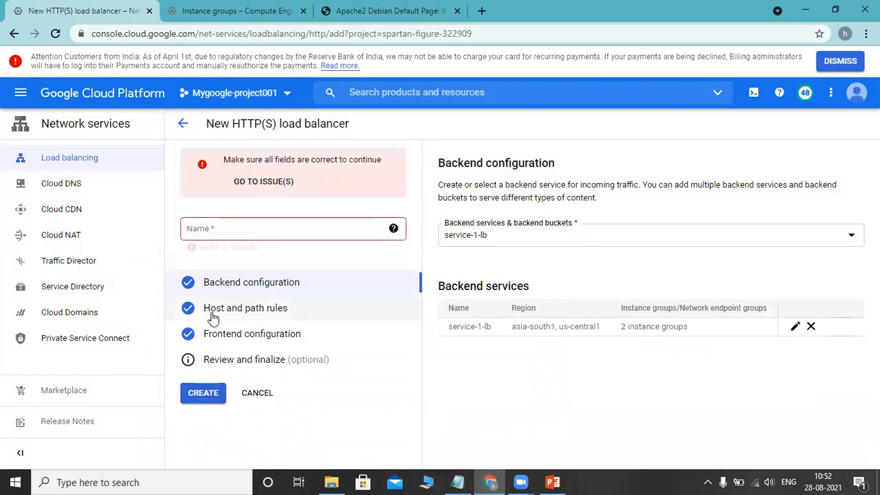
click(223, 229)
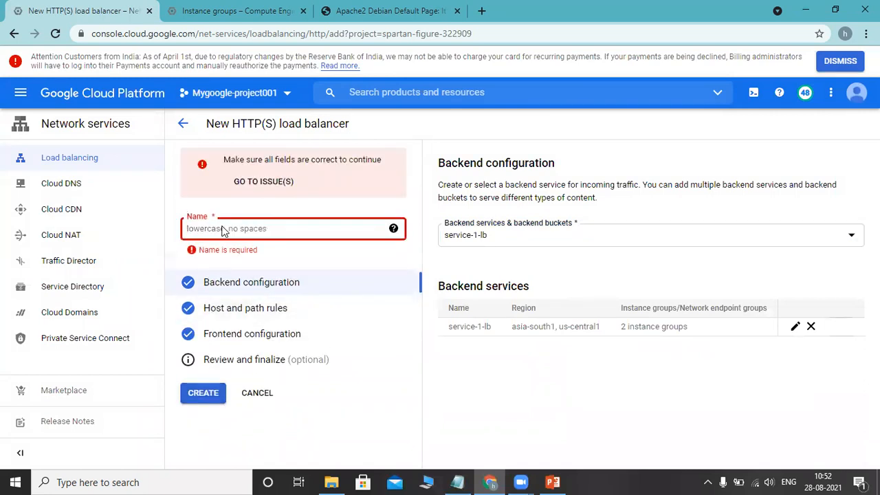
text(loa)
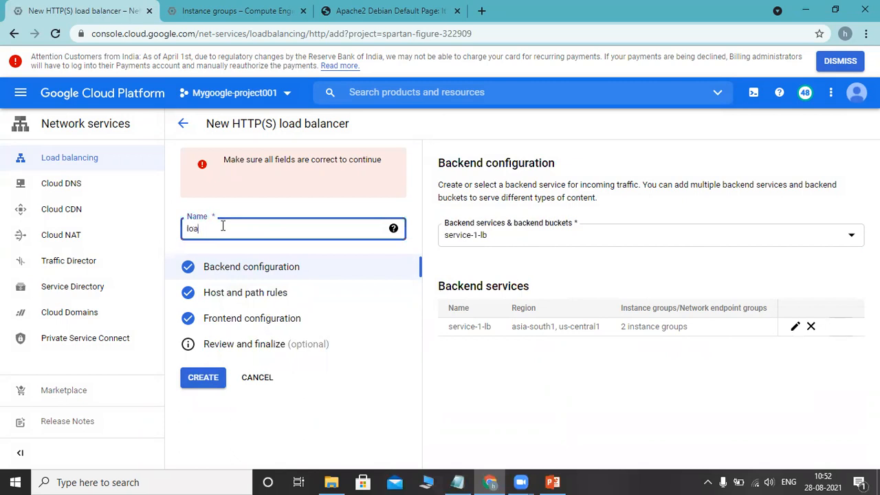
text(d-)
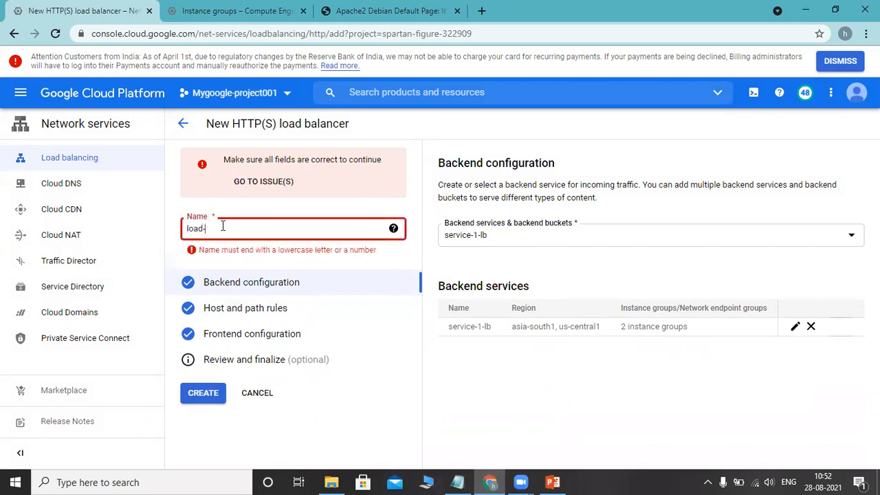
text(balancer-practice)
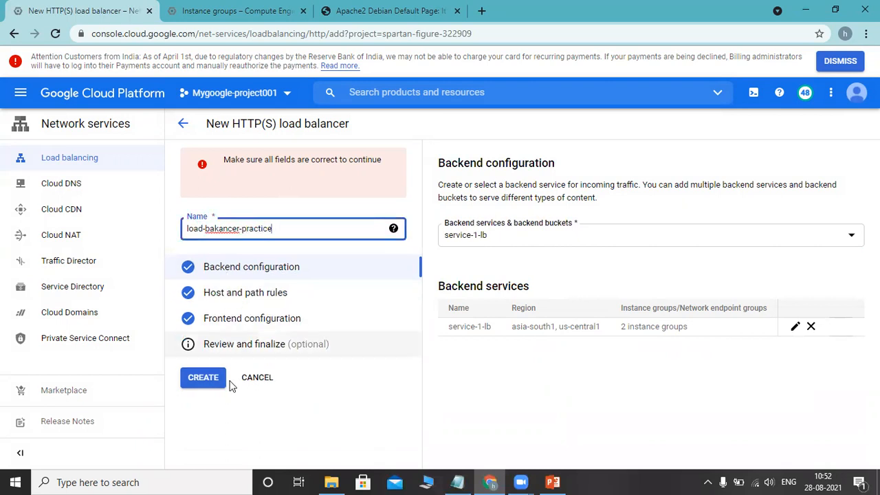
click(216, 229)
key(BackSpace)
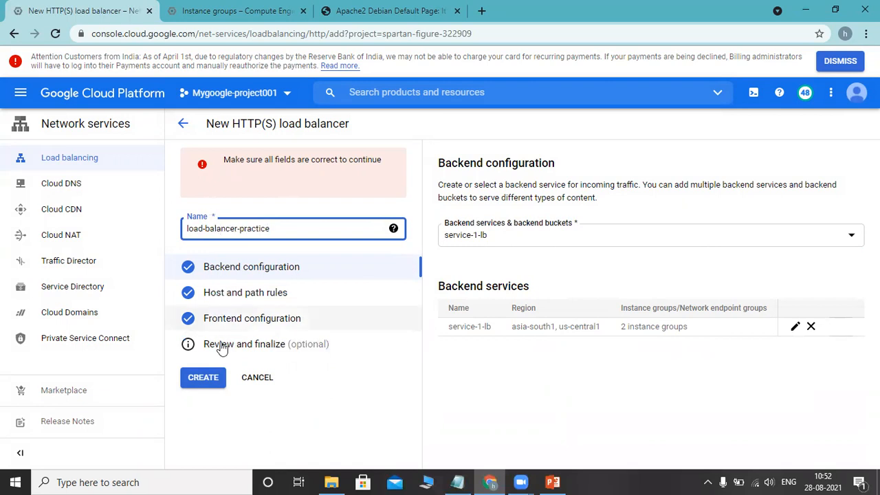
click(206, 378)
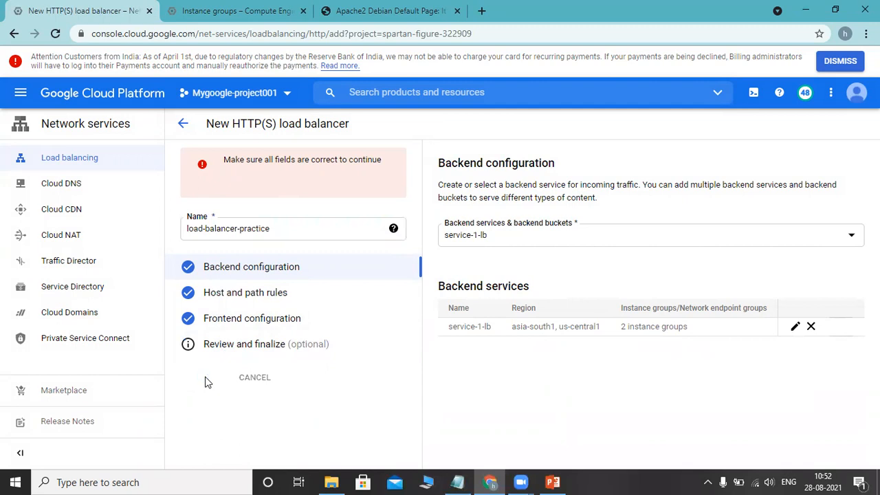
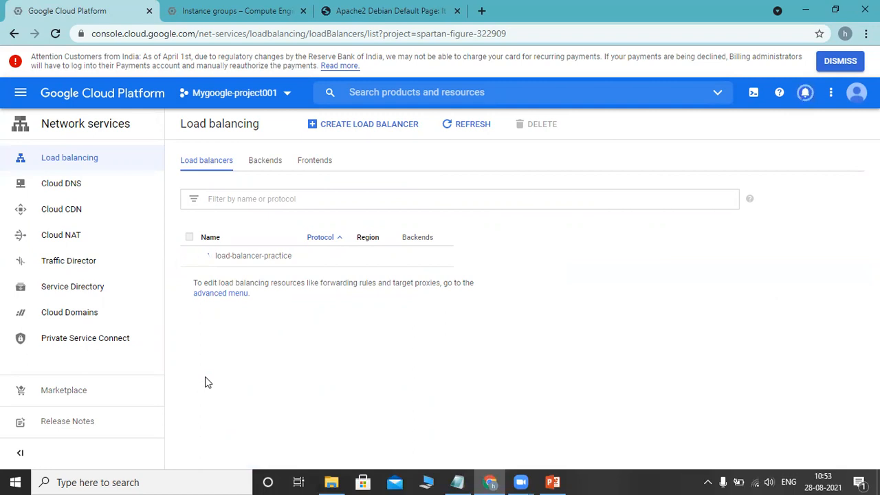
Refresh the load balancer and backend lists to check the status of load-balancer-practice and service-1-lb.
click(462, 128)
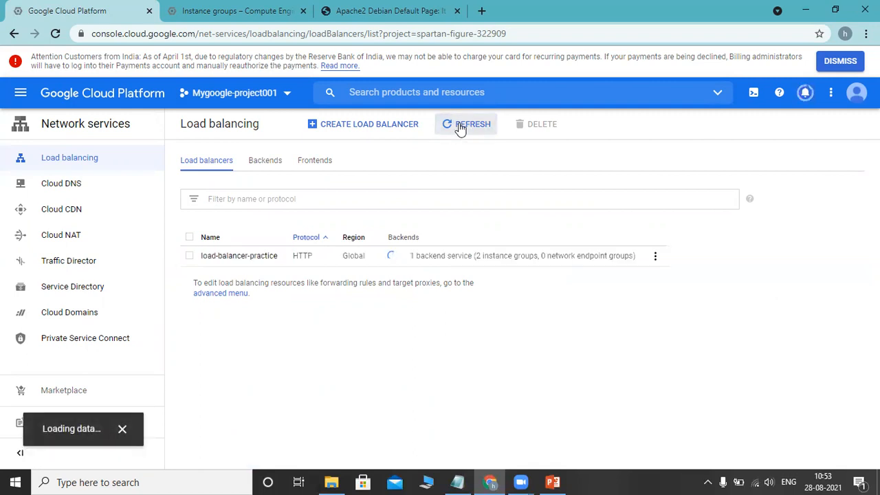
click(460, 129)
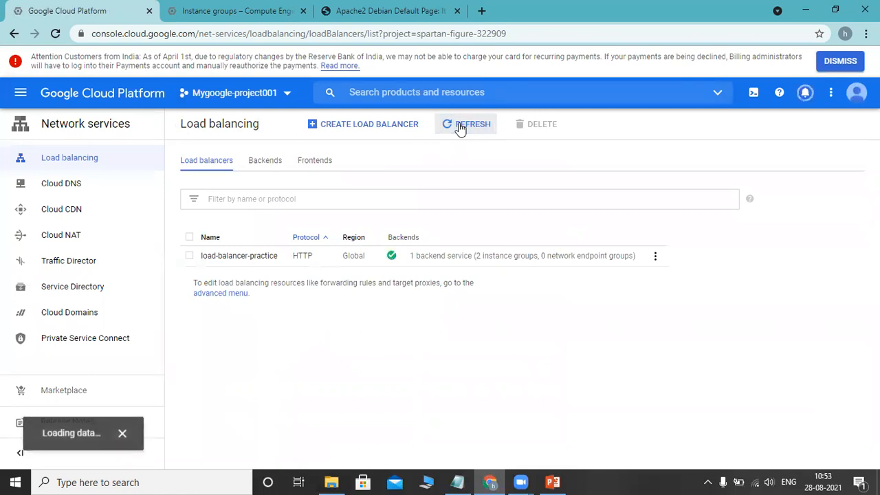
click(460, 129)
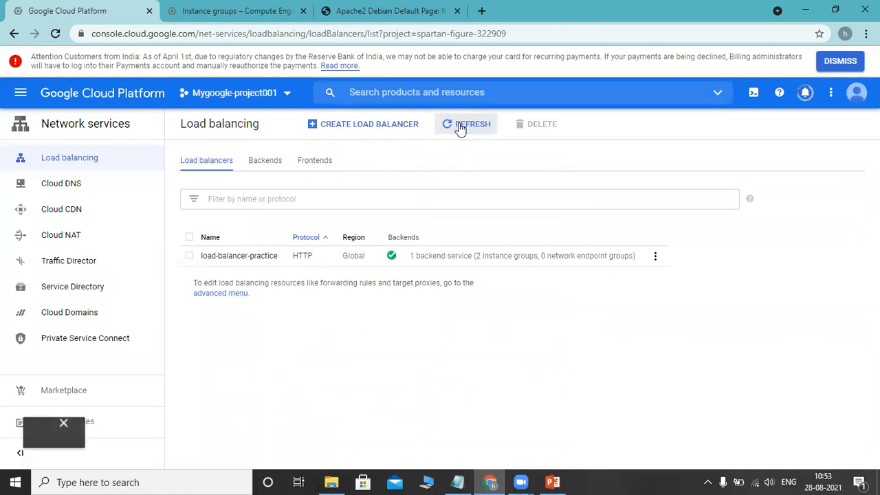
click(460, 129)
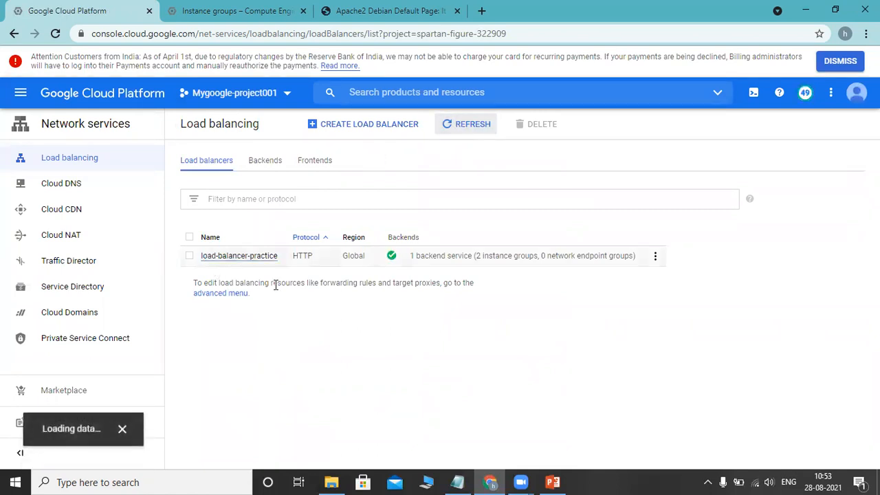
click(264, 163)
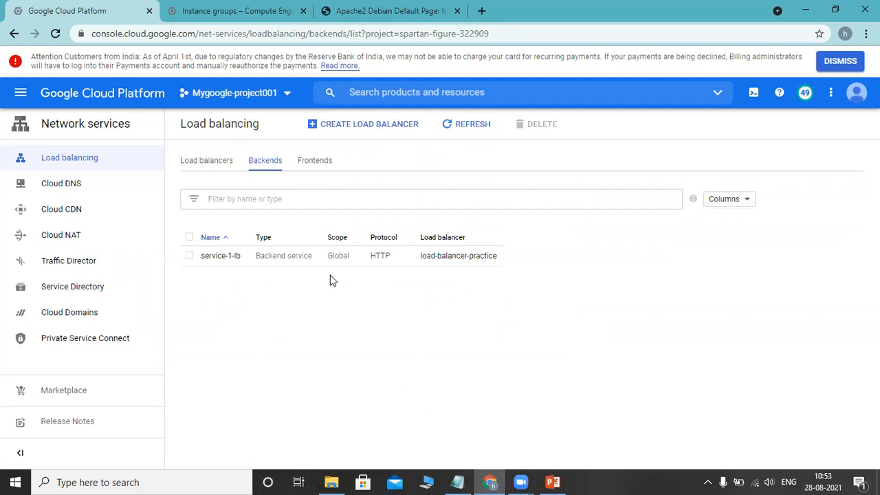
click(466, 129)
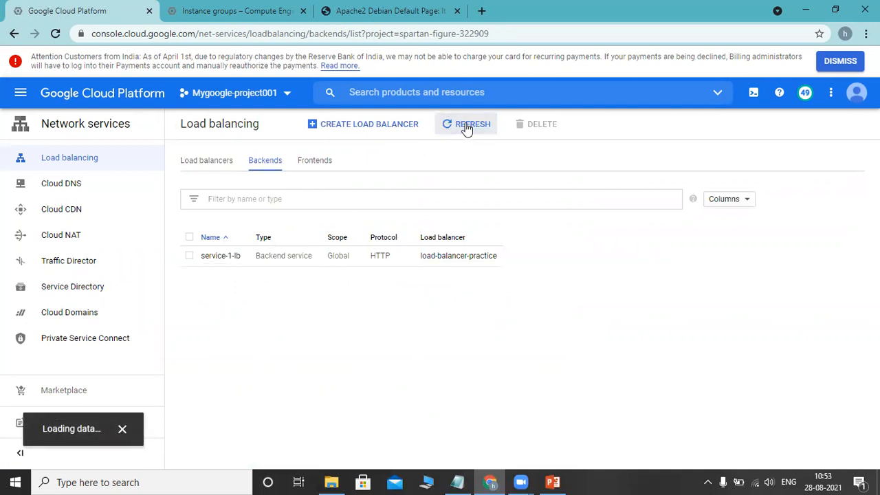
click(466, 129)
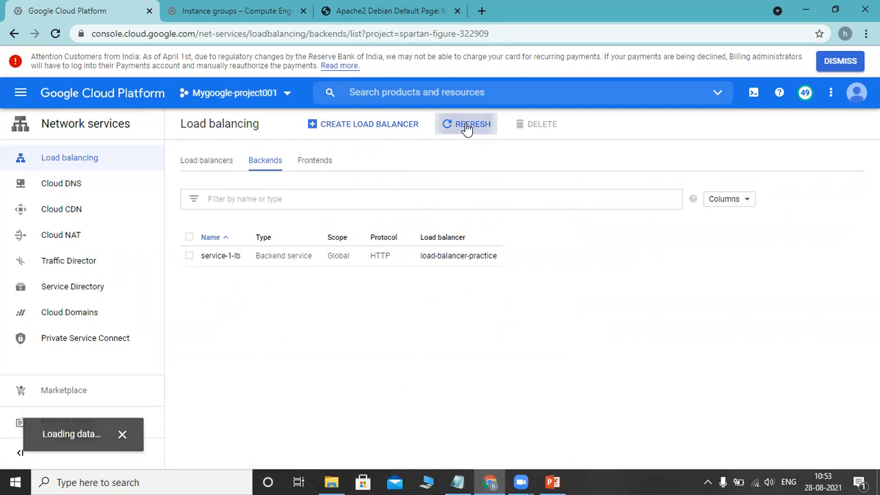
click(200, 162)
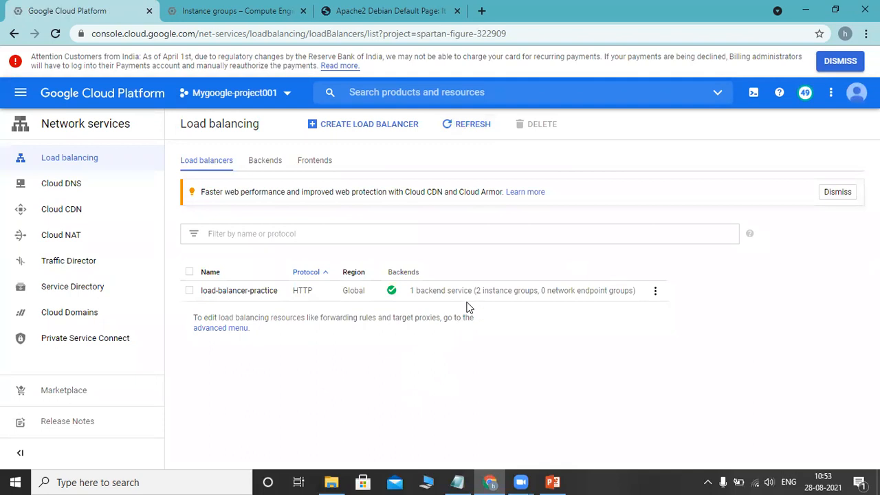
click(478, 126)
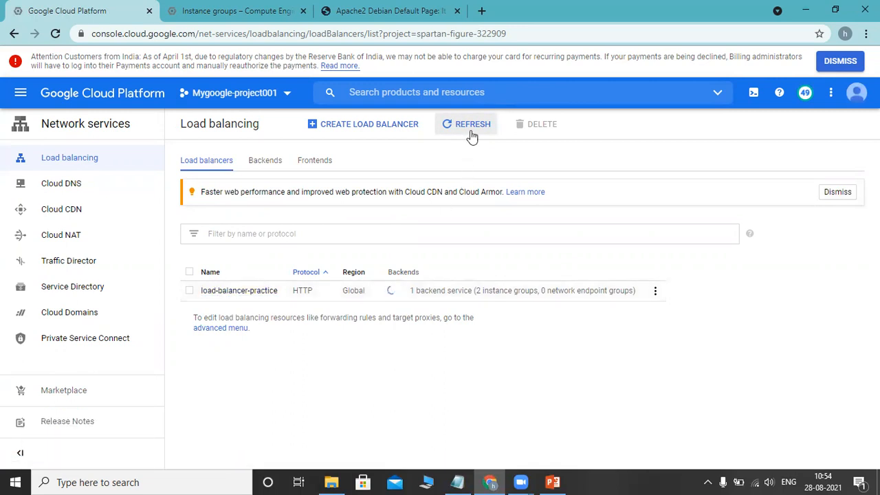
Copy load-balancer-practice's frontend IP address, without the port, onto a new line at the end of the lb_auto_scaling notes in Notepad.
click(225, 294)
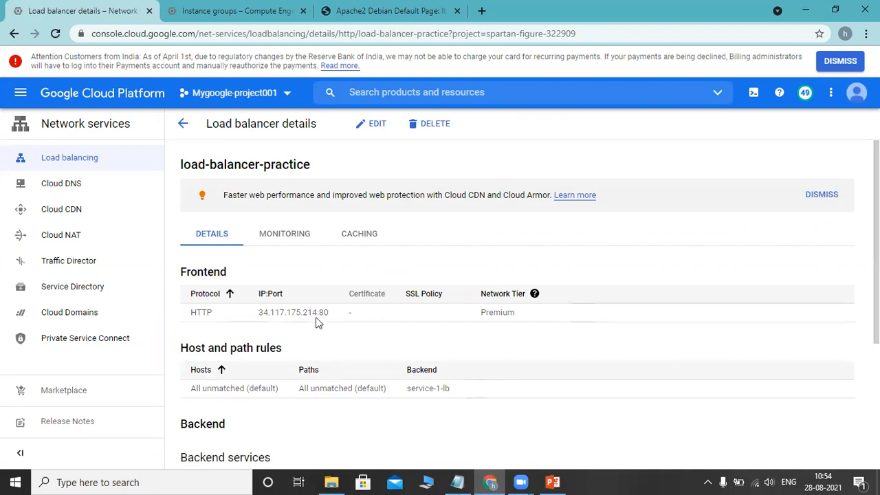
drag(317, 313, 253, 315)
key(ctrl+c)
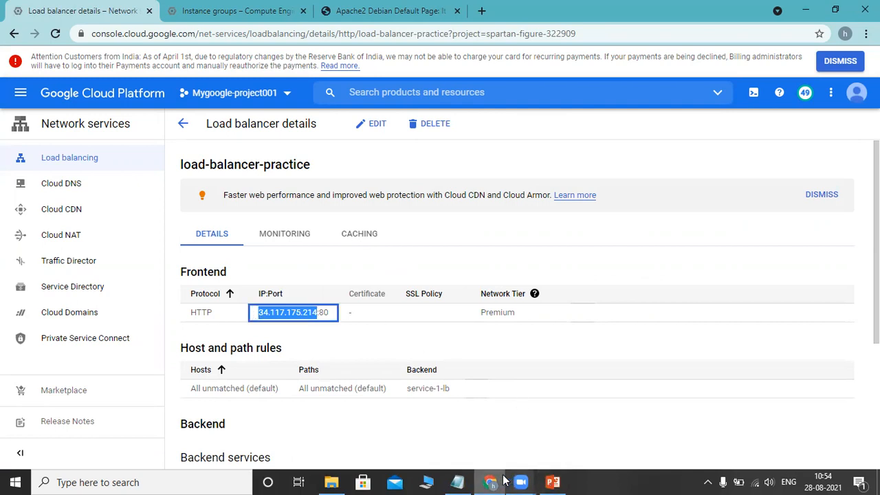
click(459, 480)
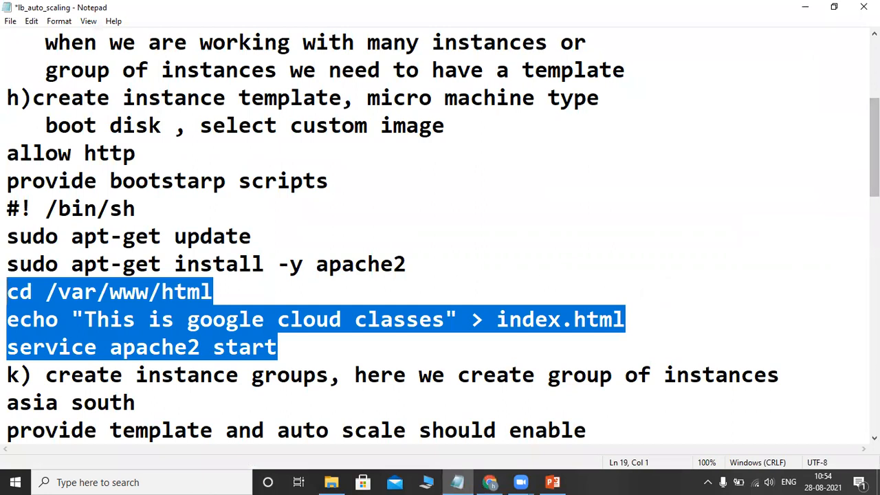
scroll(440, 233, down, 9)
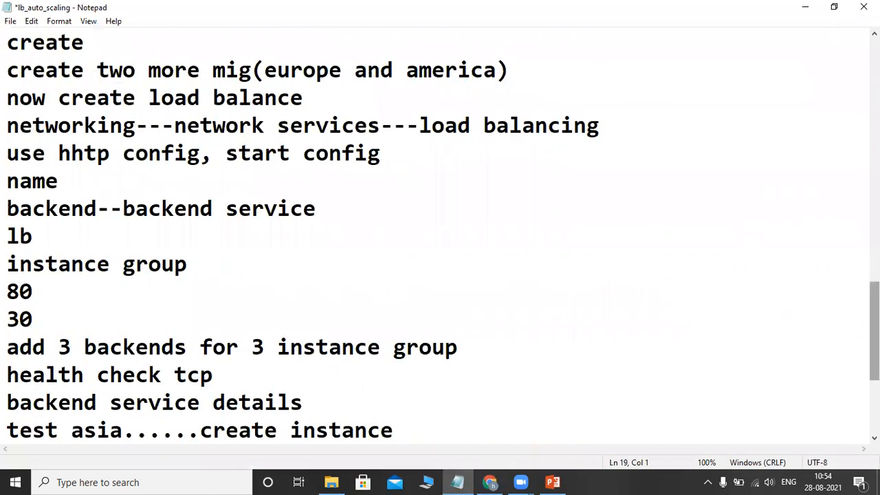
scroll(440, 234, down, 3)
click(335, 404)
key(Return)
key(ctrl+v)
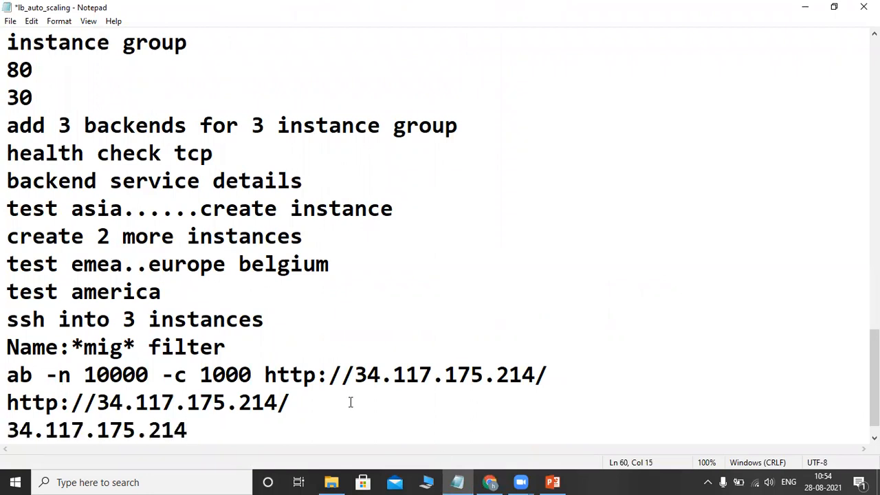
Switch back to Chrome and load 34.117.175.214 in place of the Apache2 default page to test the load balancer.
click(489, 481)
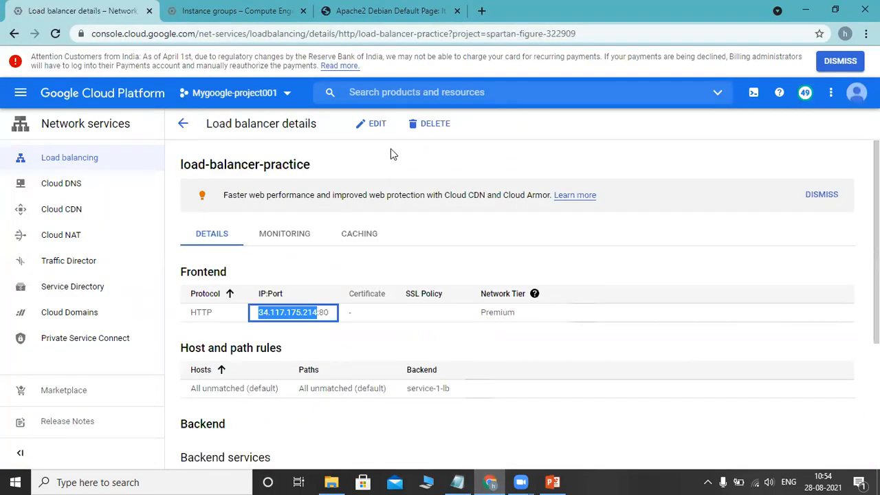
click(371, 10)
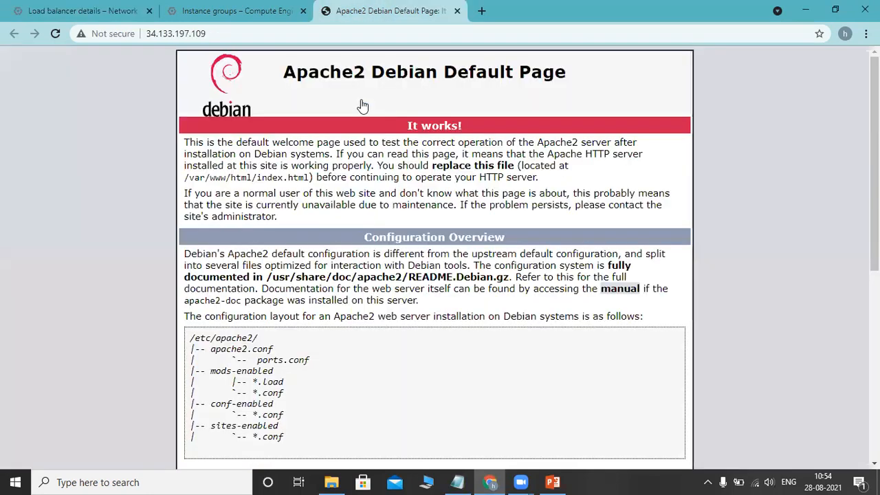
click(314, 30)
key(ctrl+v)
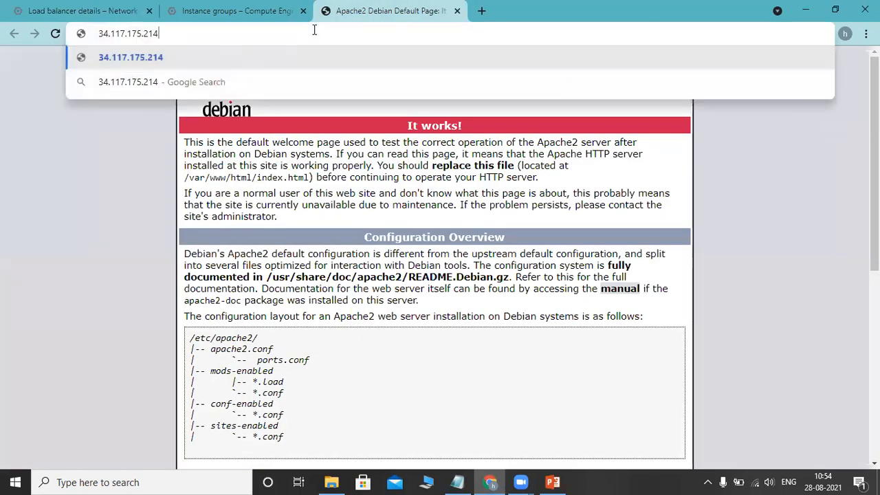
key(Return)
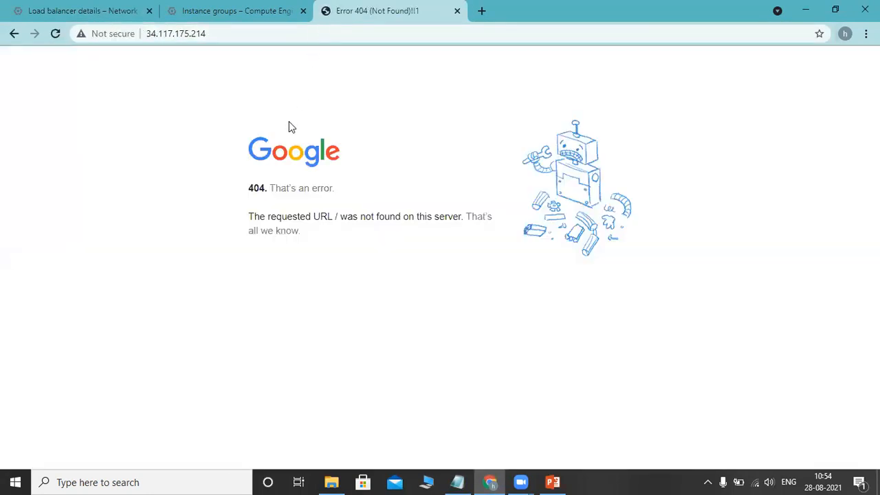
Return to the list of load balancers and refresh it to recheck the backend status of load-balancer-practice.
click(100, 8)
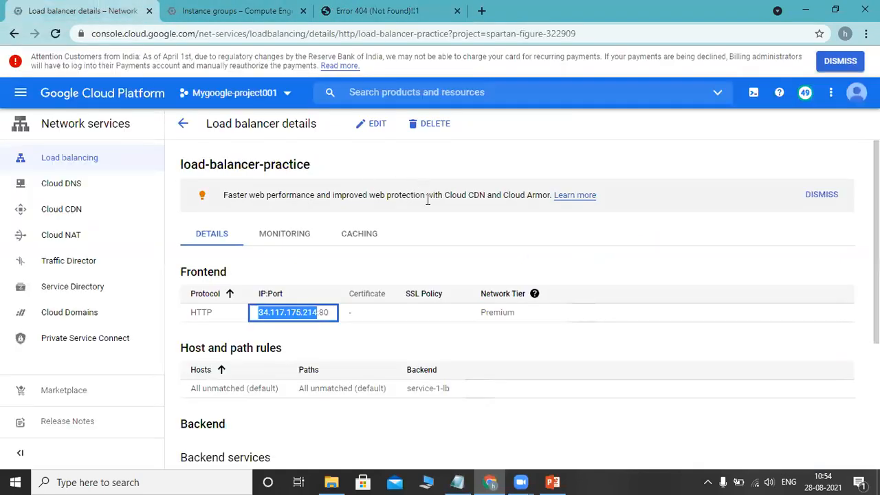
click(499, 268)
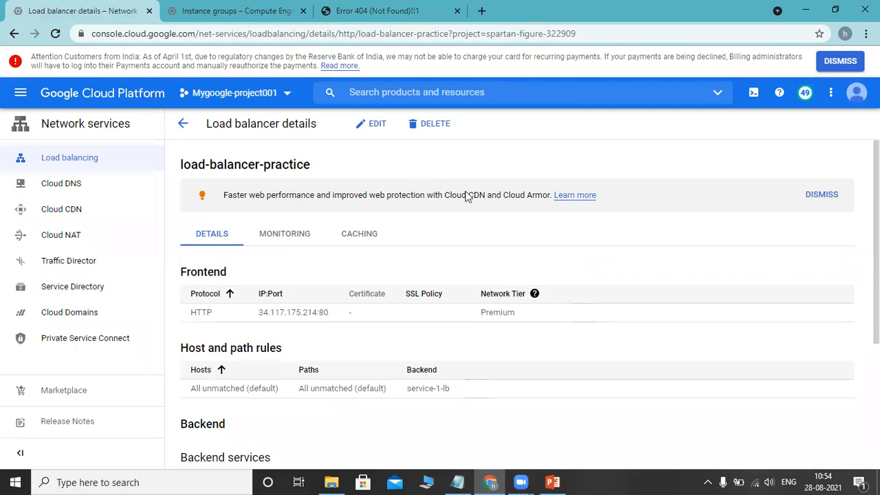
click(98, 167)
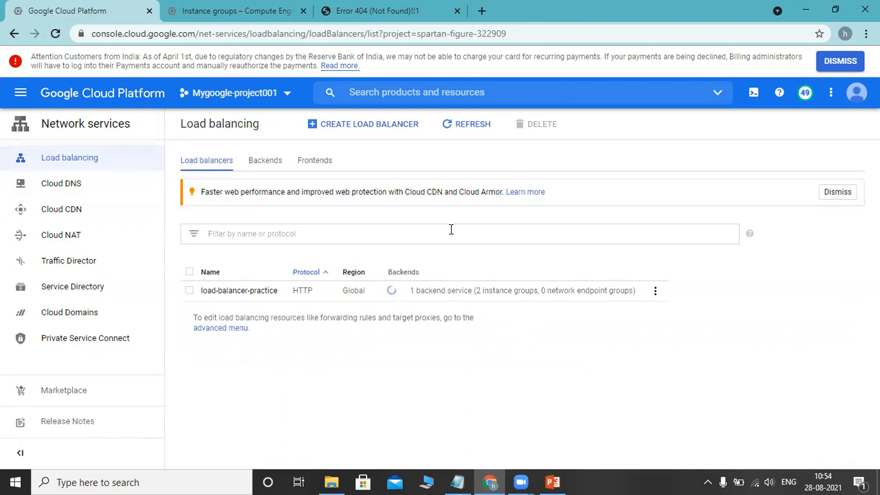
click(475, 135)
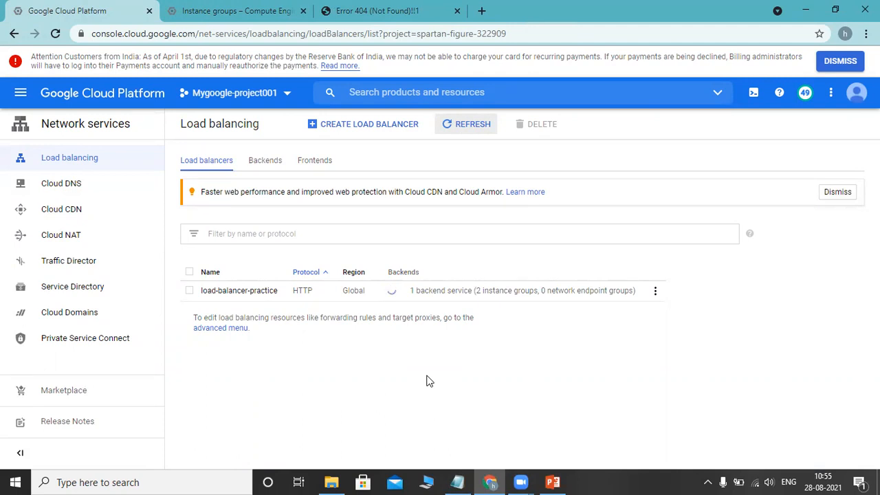
Refresh the Compute Engine instance groups list to check the status of instance-group-1 and instance-group-2.
click(235, 8)
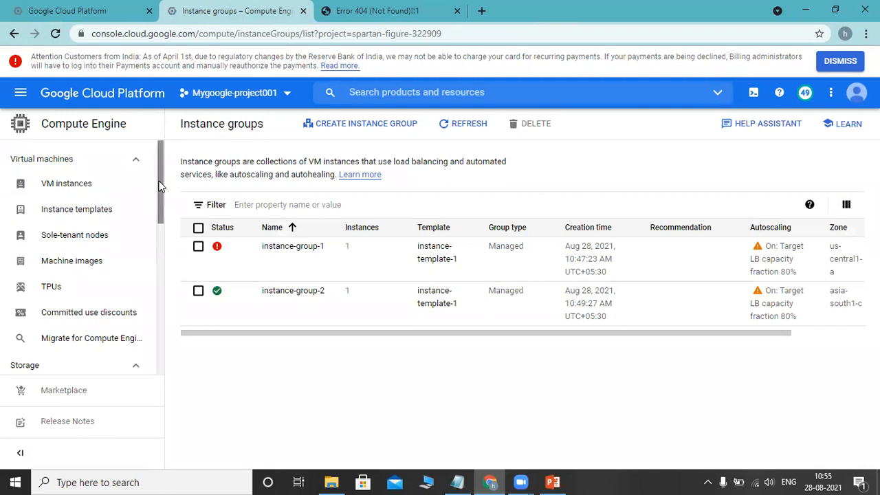
click(470, 130)
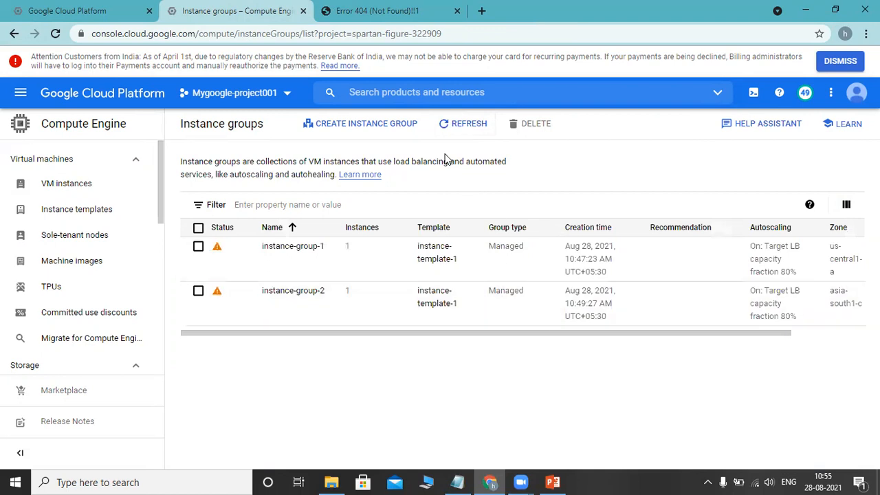
click(457, 129)
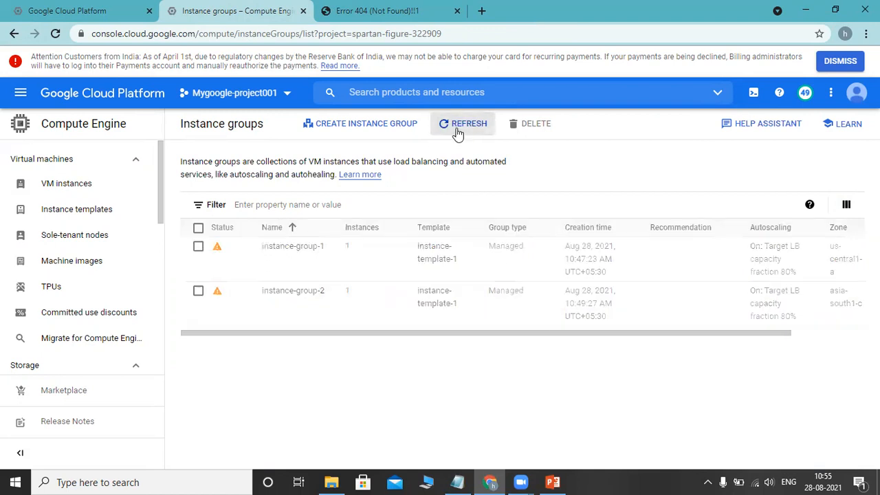
Recheck the load balancer's backend status and open the list of VM instances in Compute Engine.
click(88, 8)
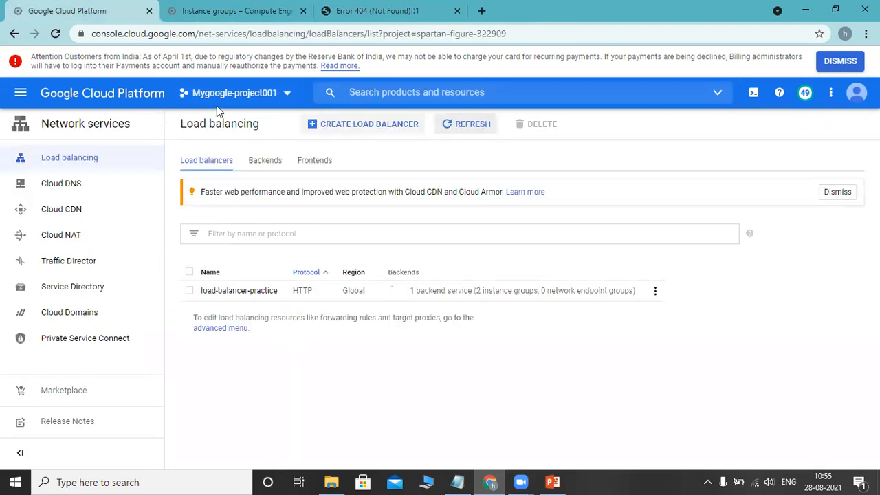
click(210, 7)
click(76, 187)
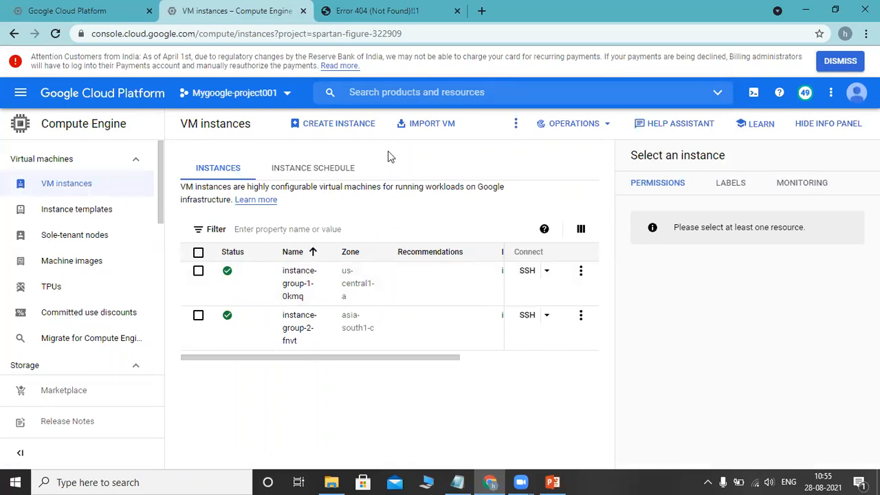
Start a new VM instance and name it test-1.
click(350, 127)
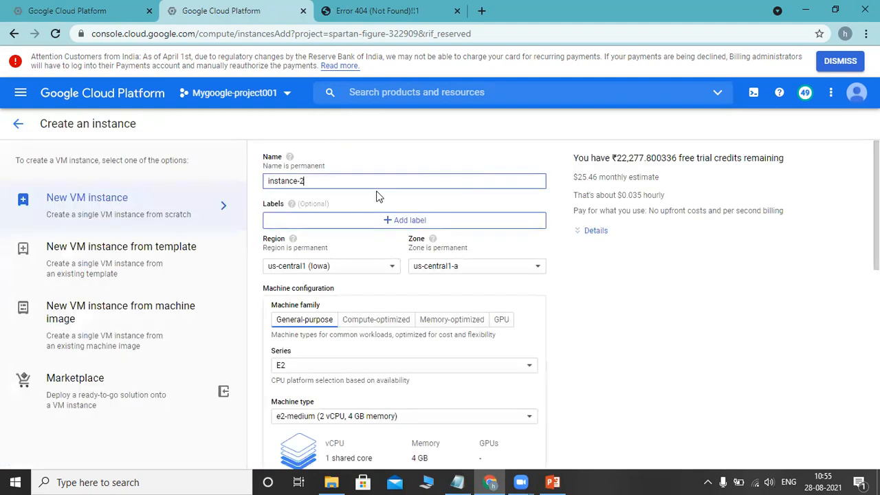
click(346, 185)
key(BackSpace)
key(BackSpace)
key(BackSpace)
key(BackSpace)
key(BackSpace)
key(BackSpace)
key(BackSpace)
key(BackSpace)
key(BackSpace)
text(test-1)
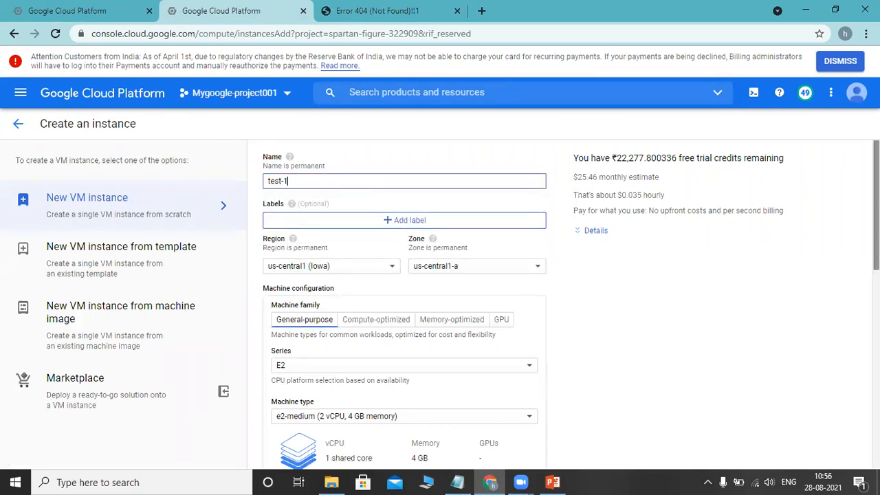
Set the boot disk of test-1 to the custom image load-balancer-image and create the instance.
scroll(440, 304, down, 5)
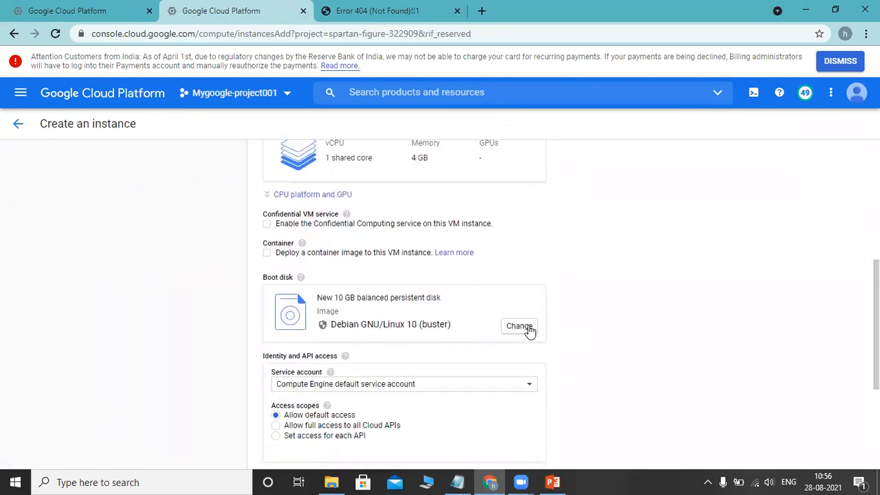
click(528, 329)
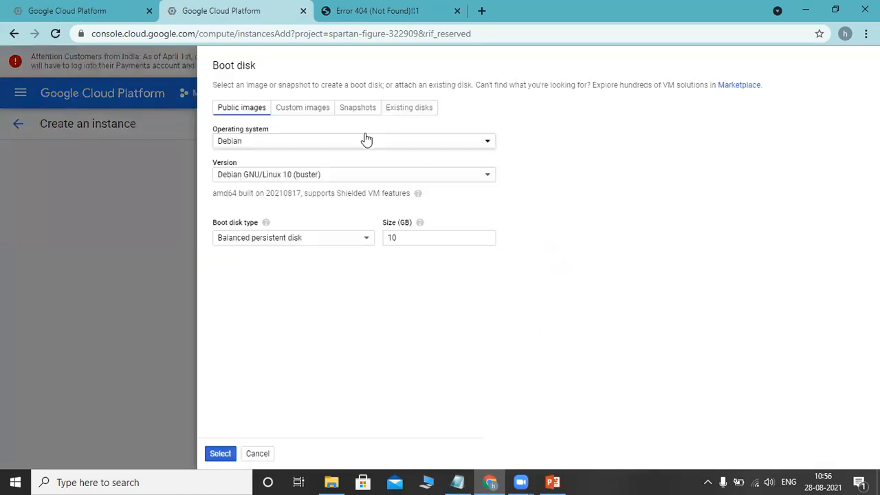
click(318, 116)
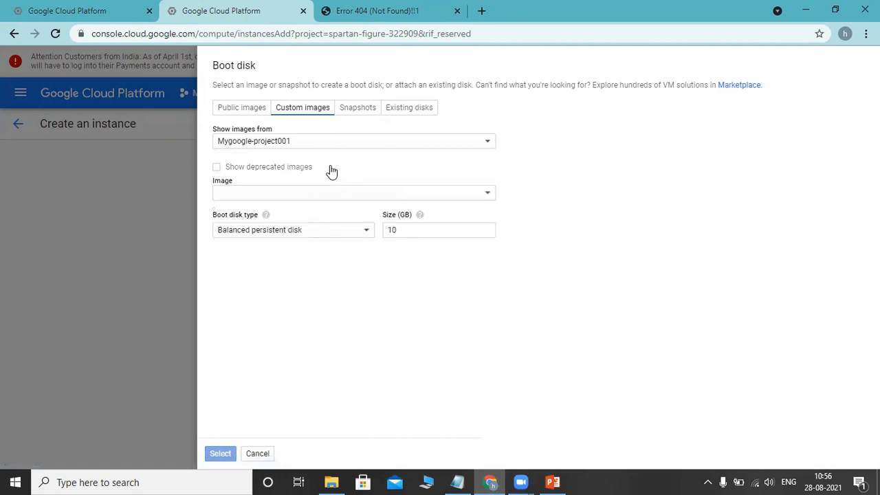
click(318, 196)
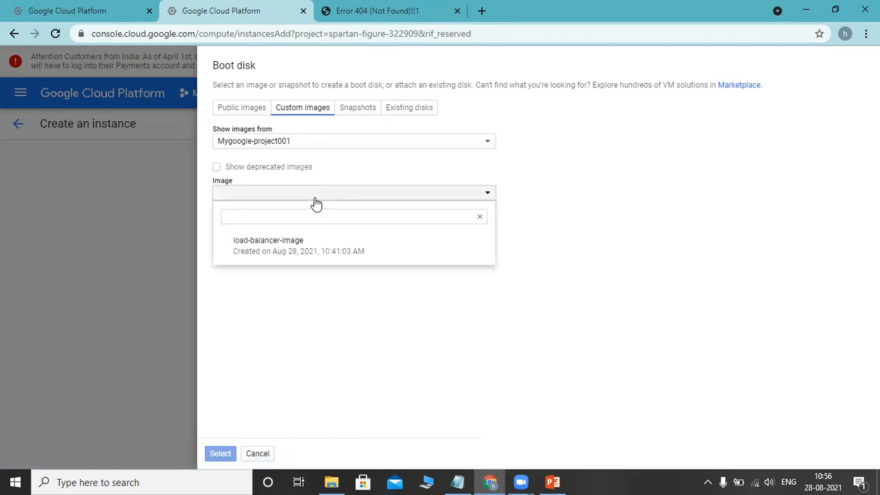
click(283, 246)
click(221, 453)
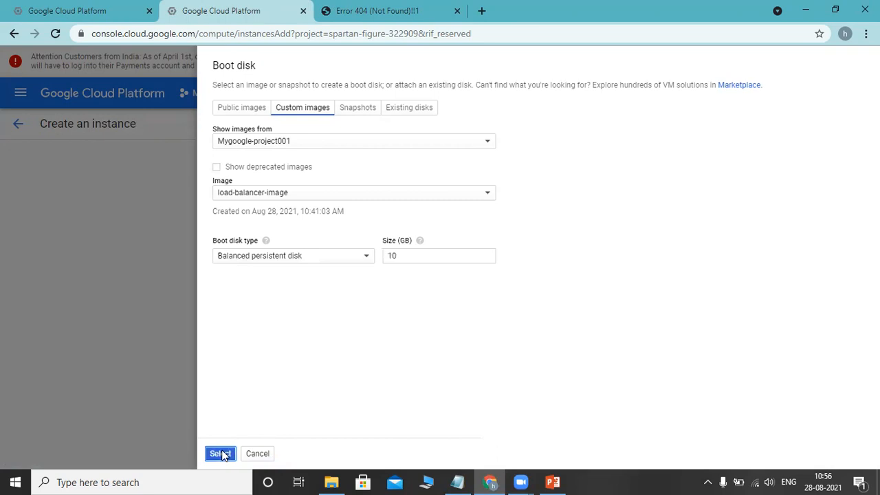
scroll(756, 328, down, 3)
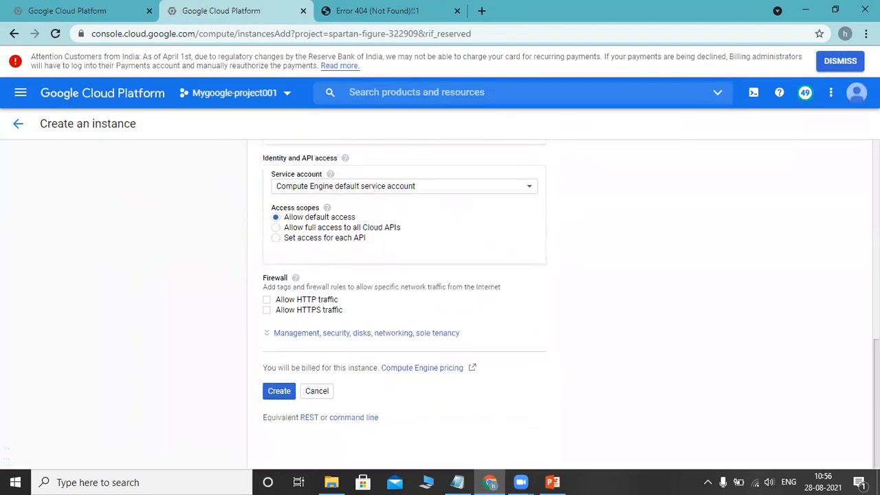
click(279, 391)
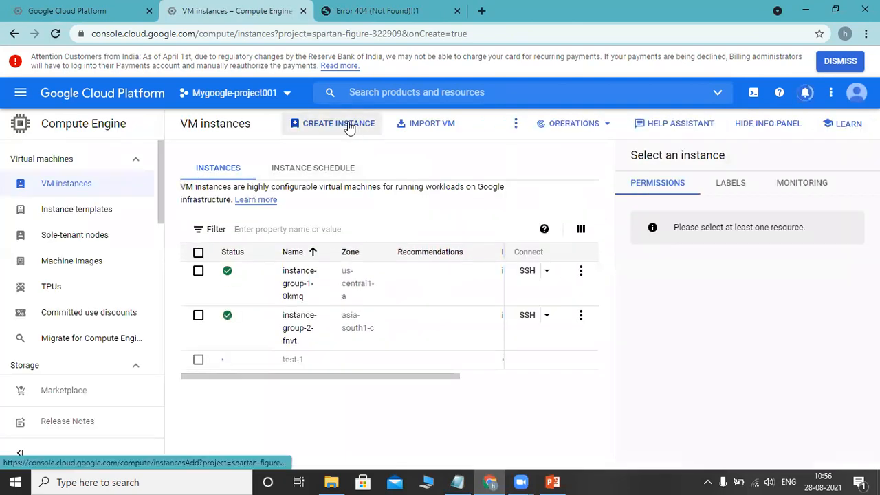
Start another VM instance named test-2 in the region asia-south2 (Delhi).
click(350, 126)
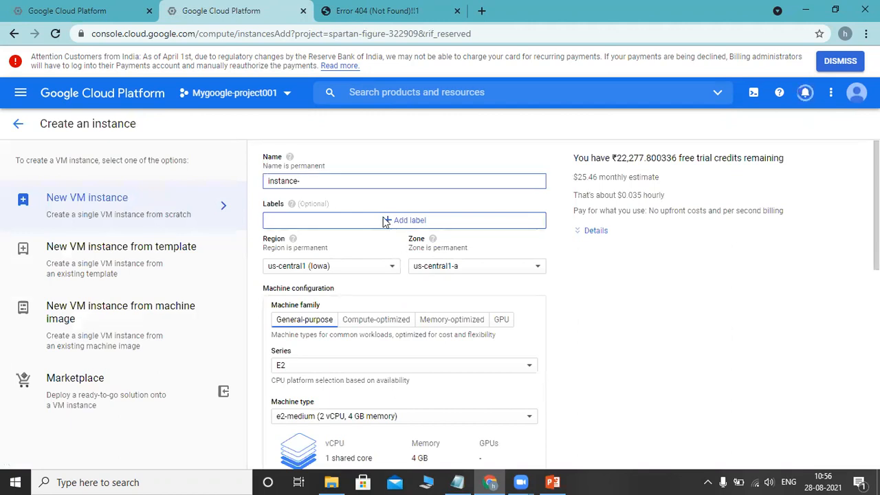
text(test)
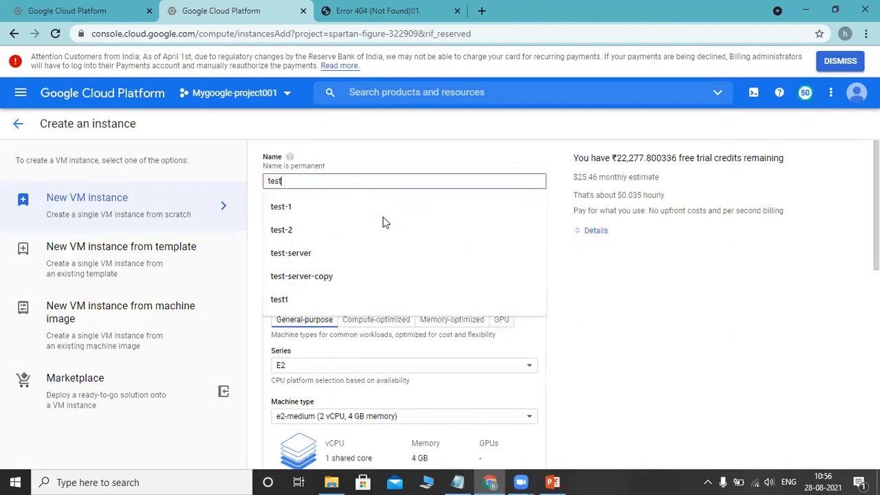
text(-2)
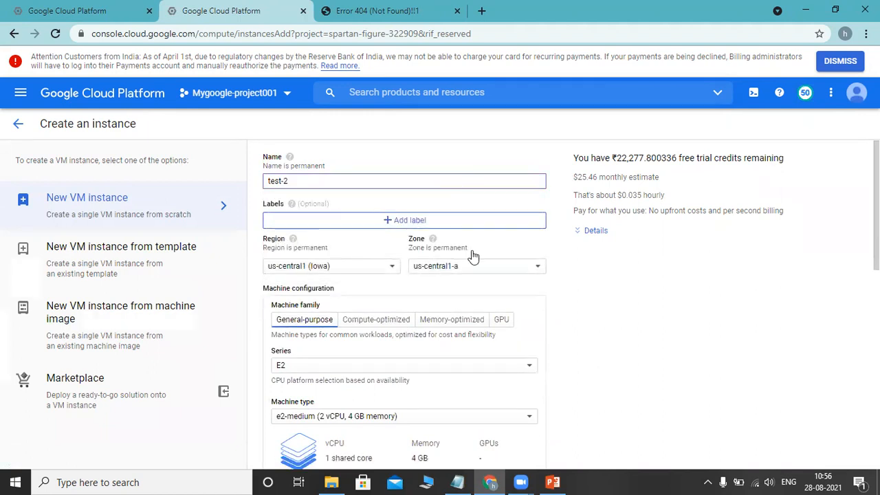
click(387, 265)
drag(408, 270, 402, 414)
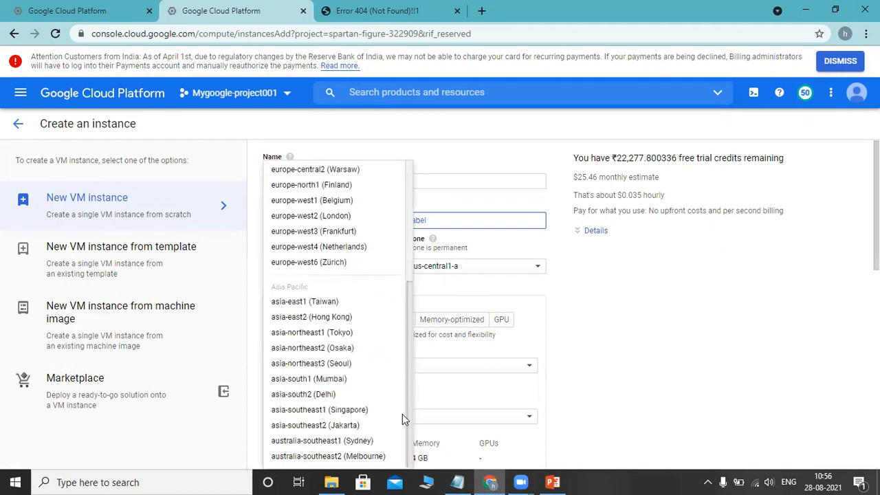
click(329, 395)
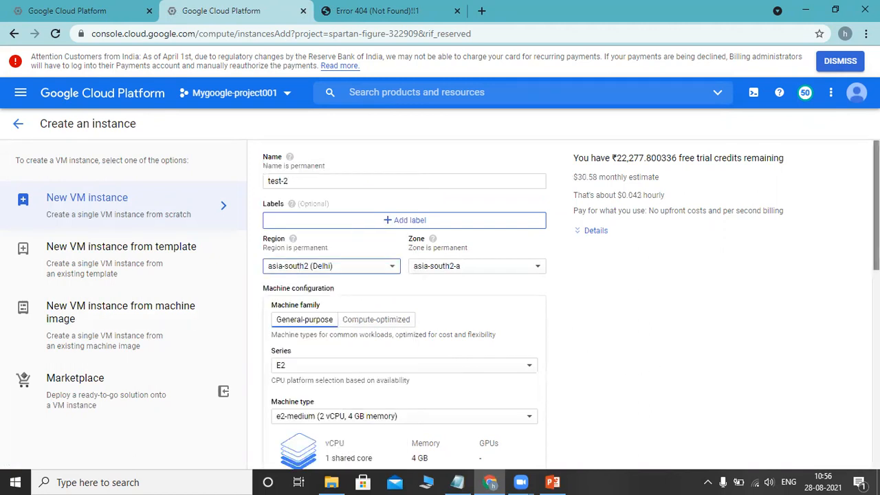
Set the boot disk of test-2 to the custom image load-balancer-image and create the instance.
scroll(623, 352, down, 5)
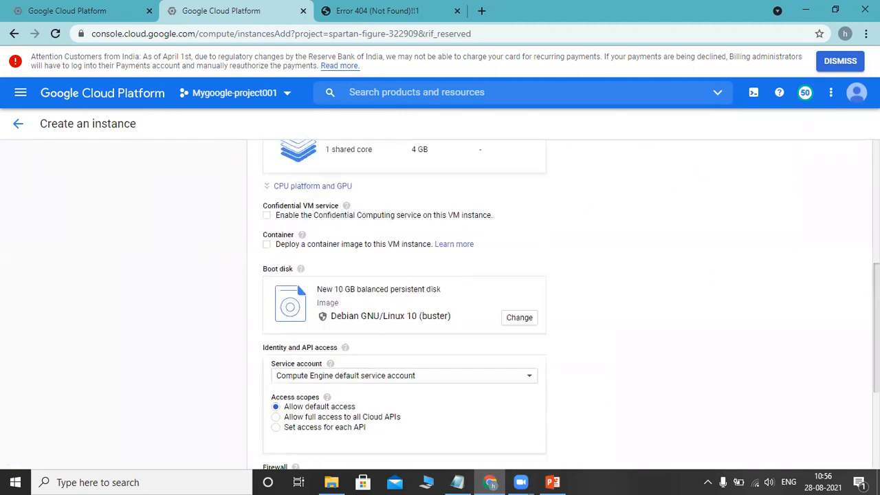
click(529, 316)
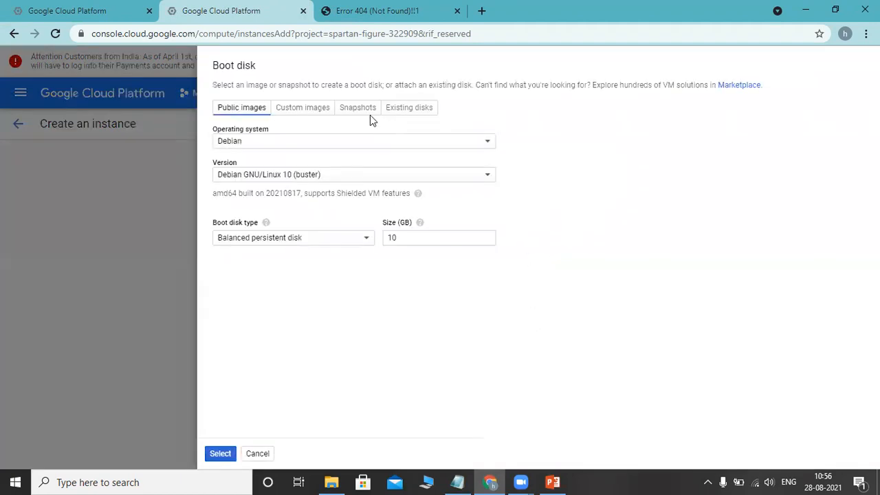
click(317, 110)
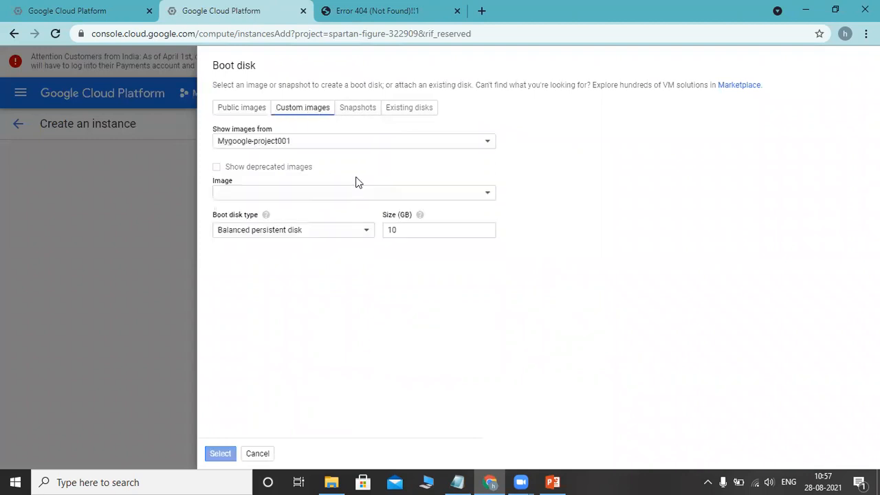
click(325, 197)
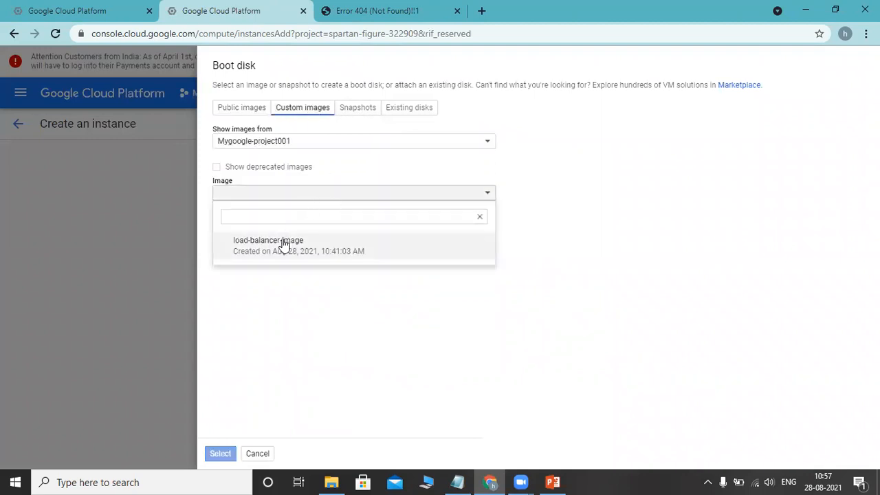
click(281, 244)
click(220, 455)
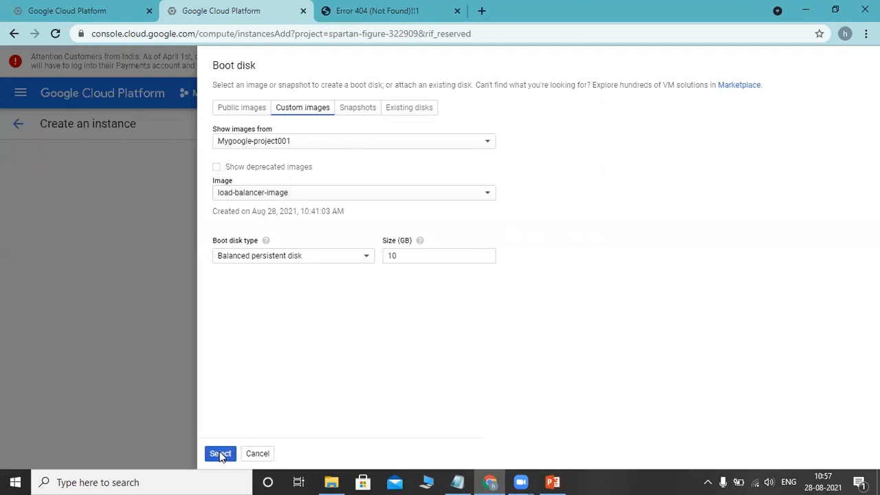
scroll(368, 327, down, 3)
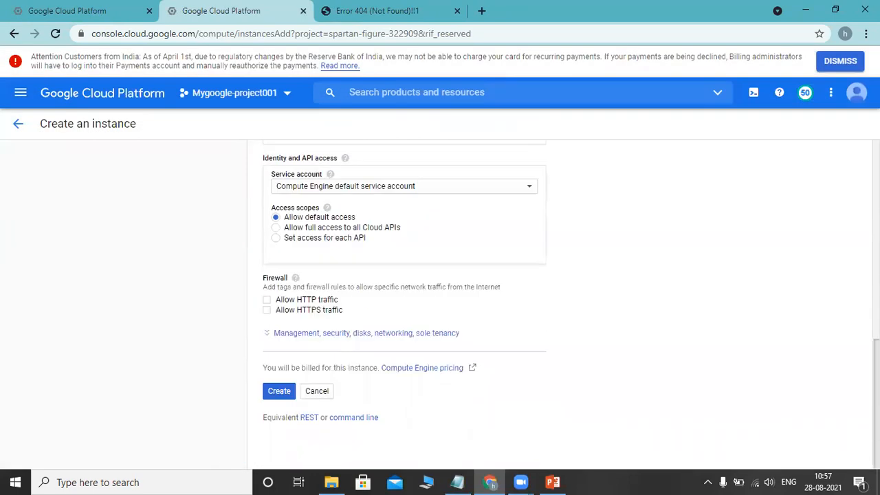
click(278, 392)
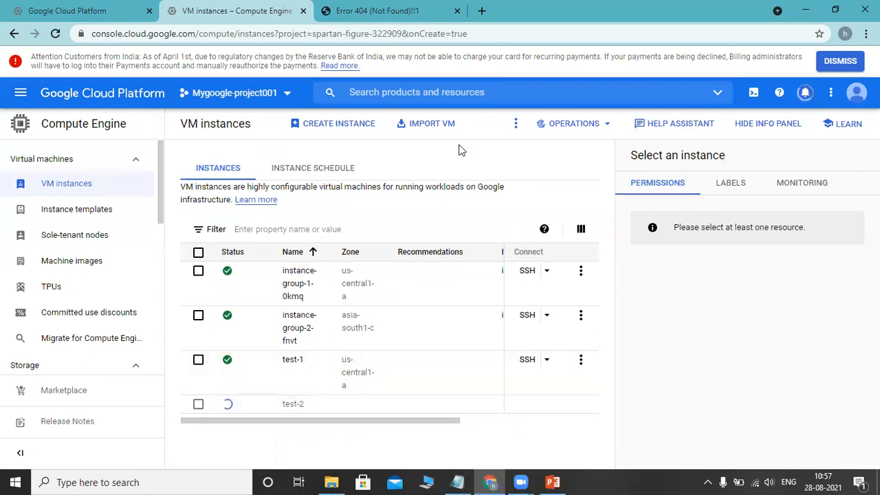
Refresh the VM instances list and reload the 34.117.175.214 page to retest the load balancer.
click(516, 124)
click(537, 160)
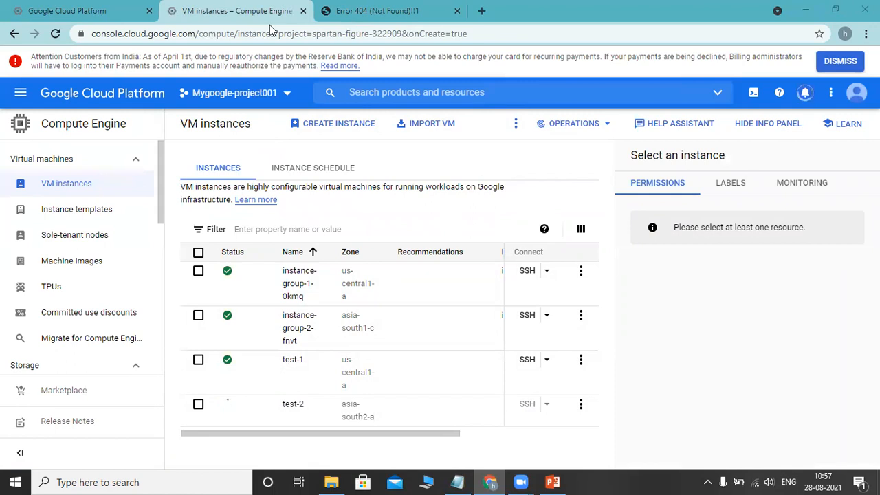
key(ctrl+Tab)
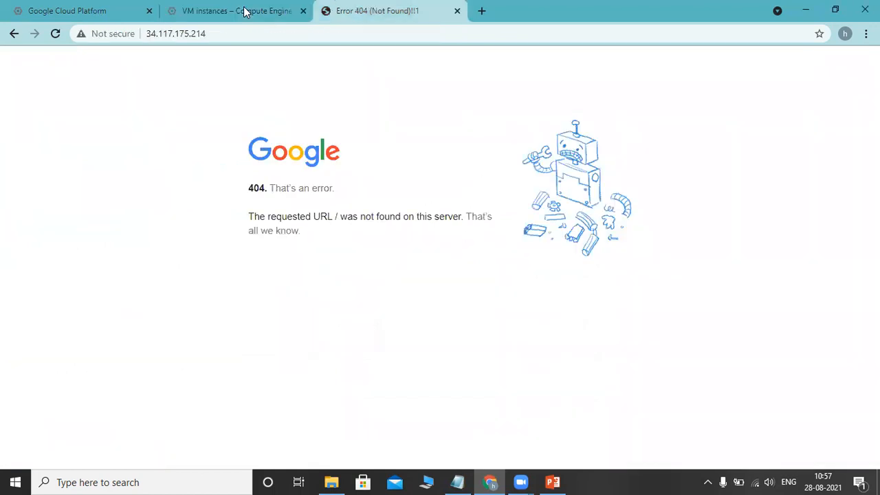
click(55, 34)
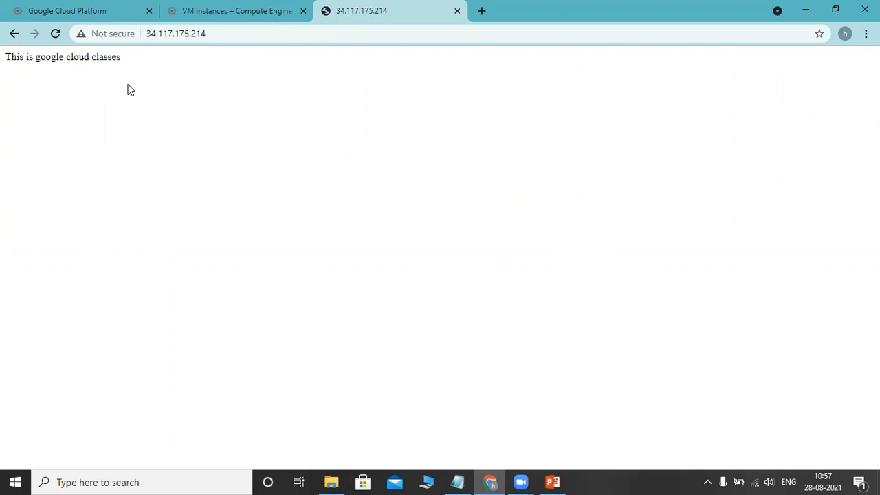
Return to the VM instances list and refresh it to check the status of test-2.
click(245, 12)
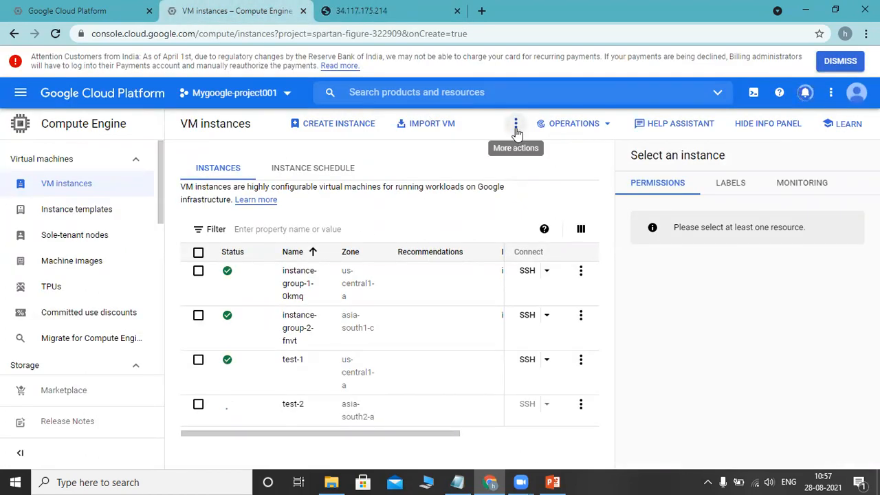
click(516, 123)
click(530, 156)
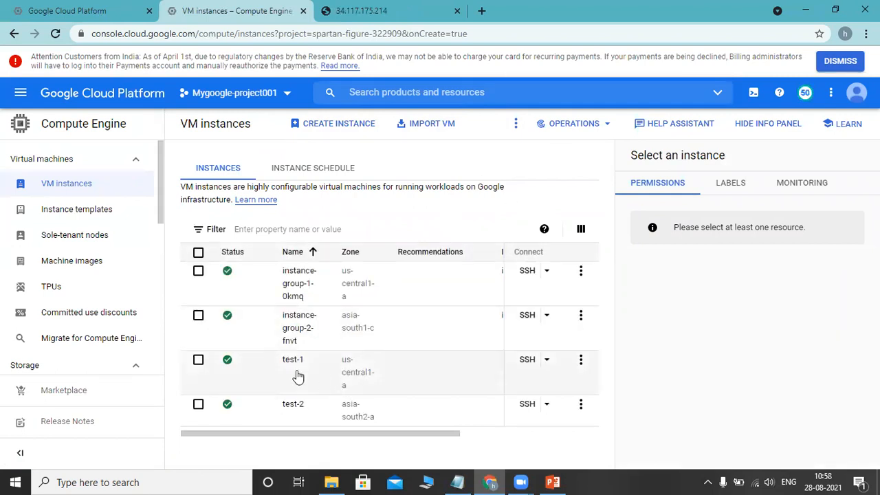
Open an SSH session to test-1 in a browser window, narrow that window and return to the VM instances list.
click(547, 364)
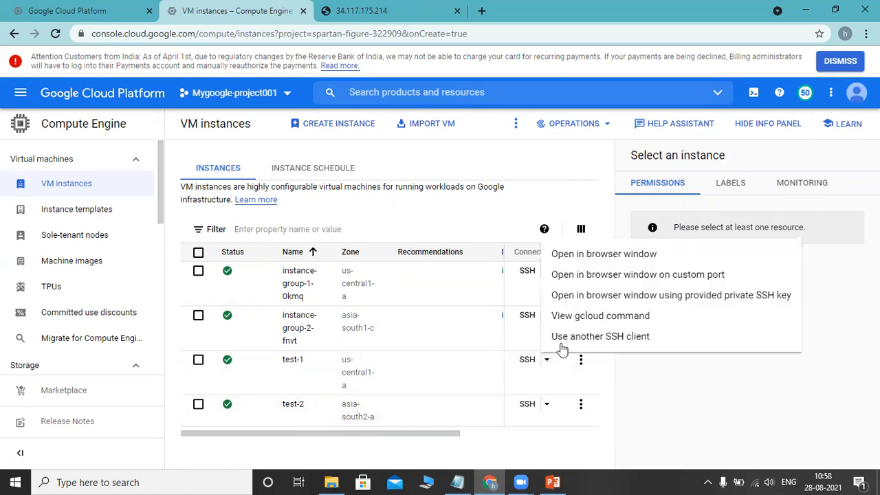
click(589, 255)
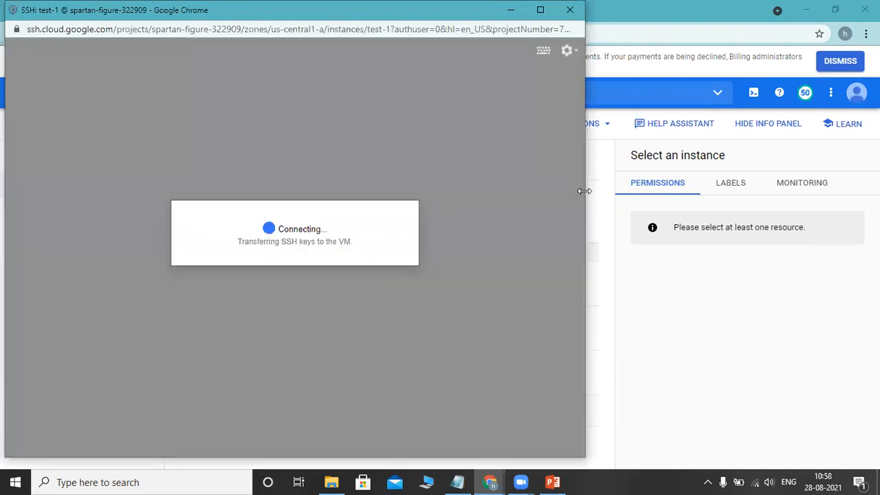
drag(584, 191, 388, 190)
click(690, 359)
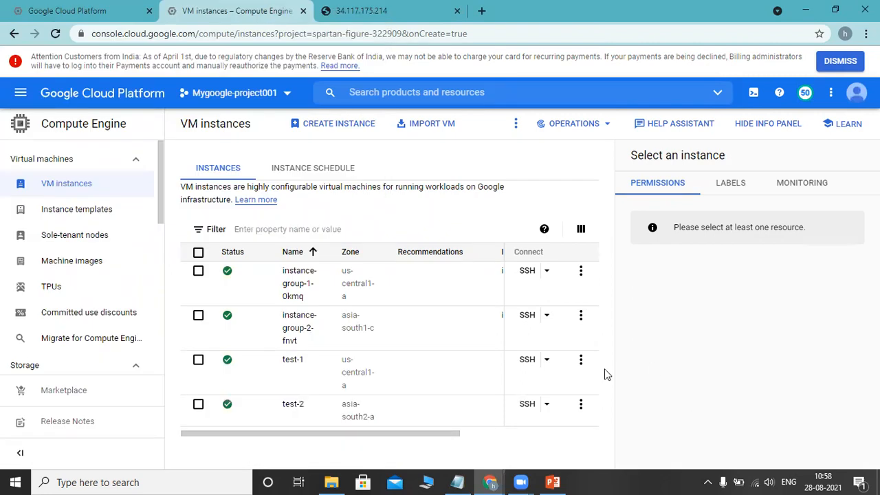
Open an SSH session to test-2 in a browser window, narrow it and move it to the opposite side from the test-1 window.
click(546, 403)
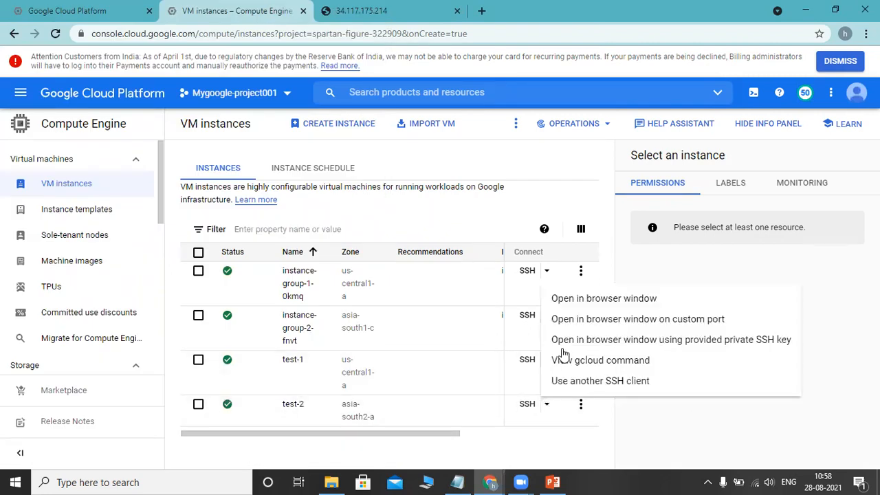
click(585, 300)
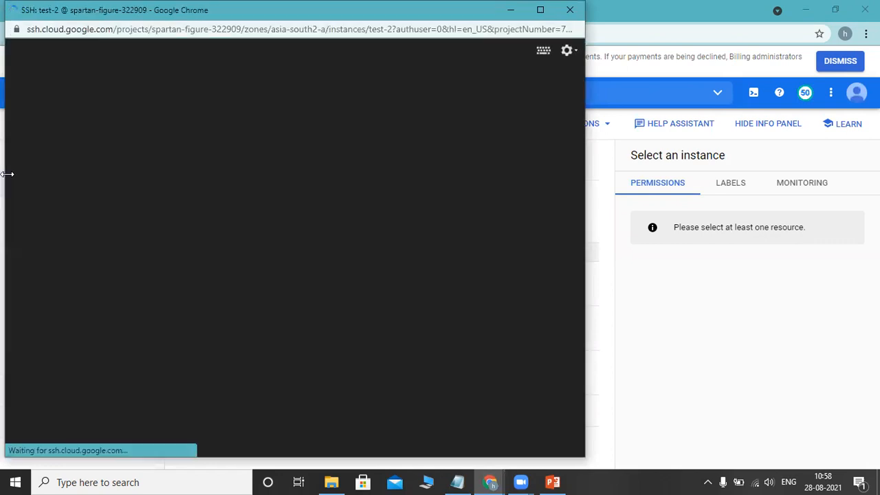
drag(7, 174, 163, 186)
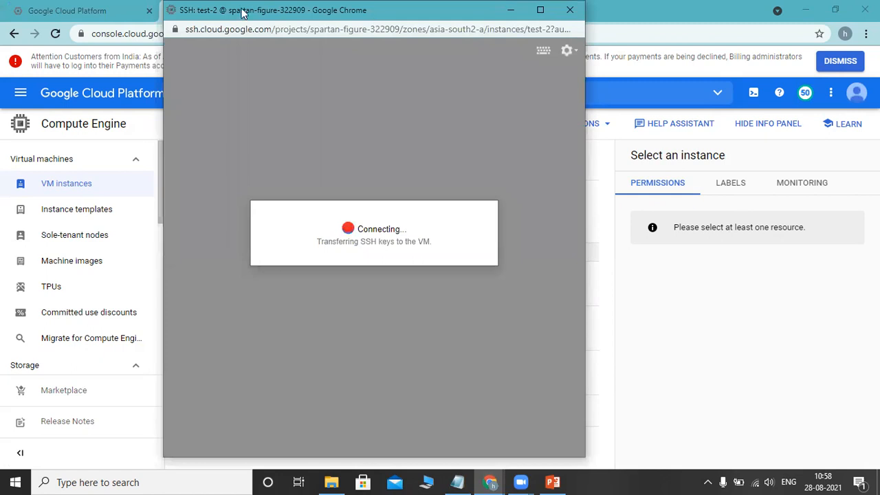
drag(200, 18, 494, 22)
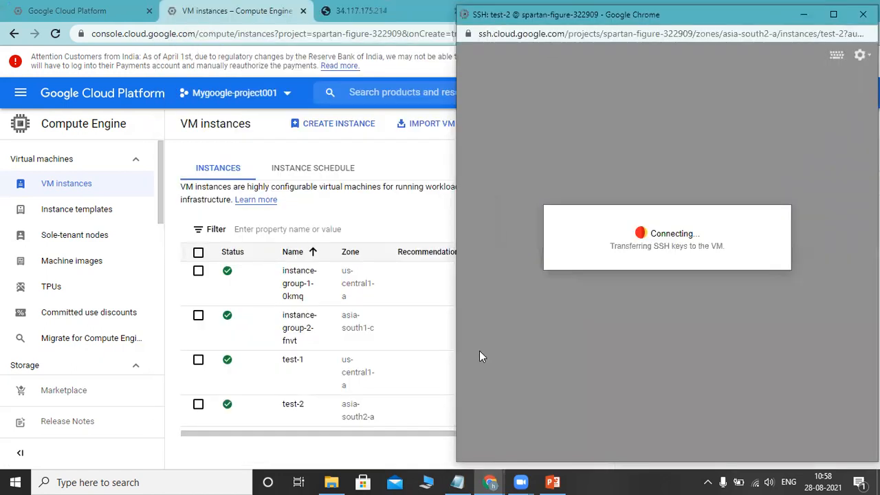
Bring the test-1 and test-2 SSH windows to the front side by side and make the test-1 terminal active.
mouse_move(490, 482)
click(512, 443)
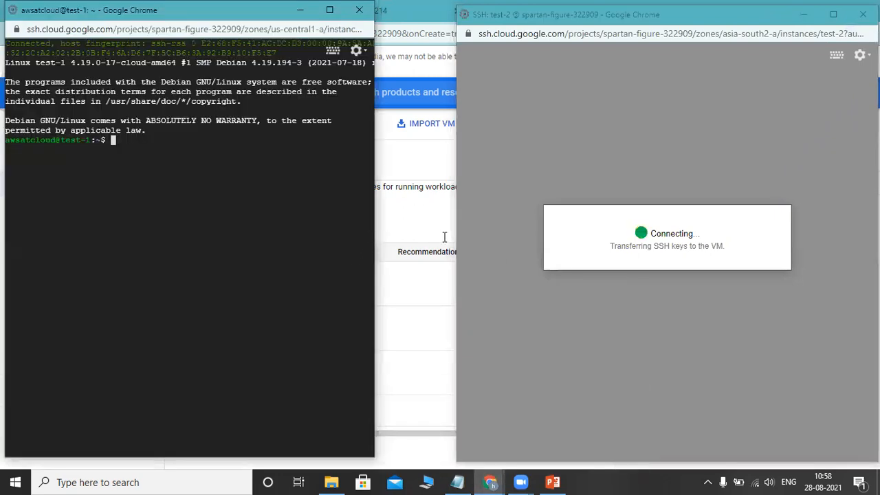
click(443, 237)
mouse_move(497, 479)
click(508, 423)
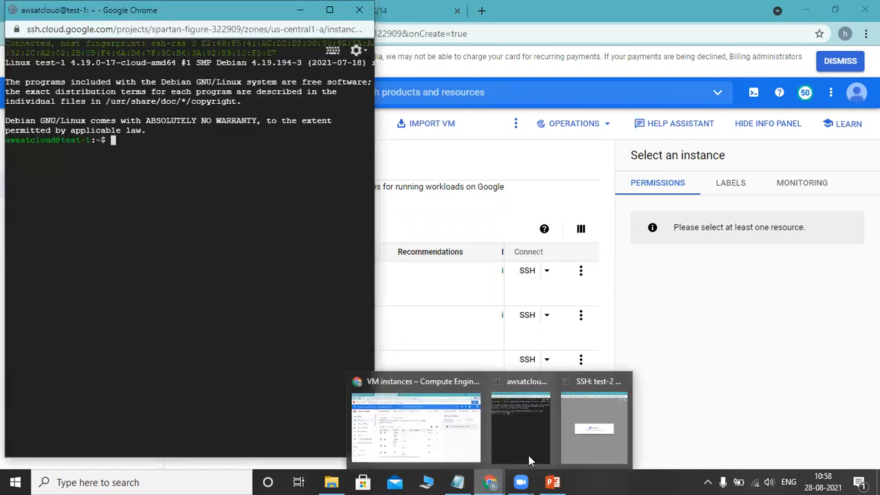
click(577, 442)
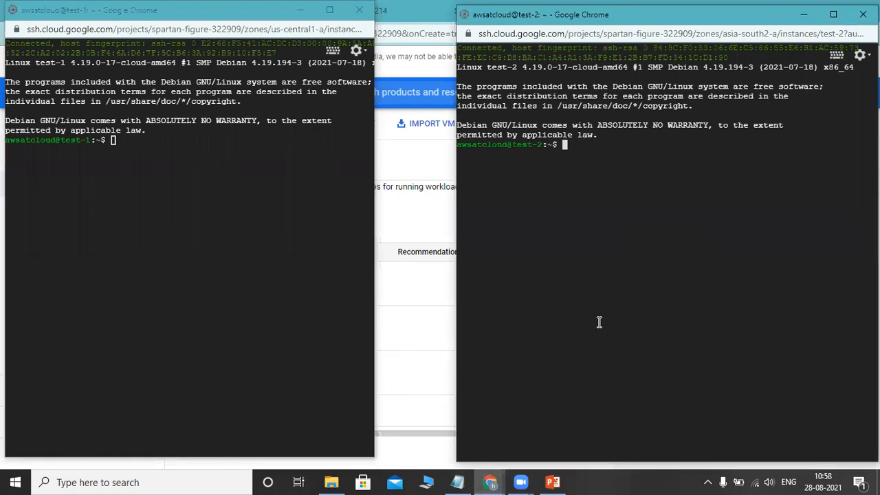
click(114, 142)
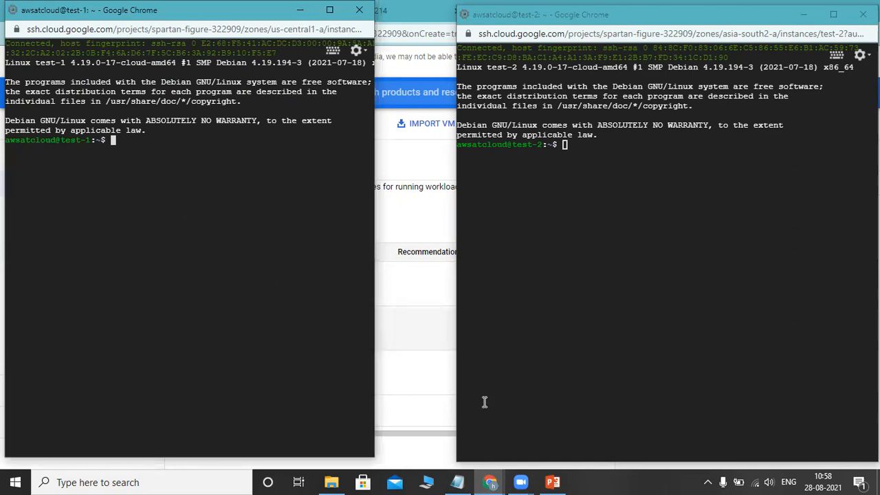
Switch to the lb_auto_scaling notes in Notepad and copy the load balancer IP 34.117.175.214 from the last line.
click(457, 482)
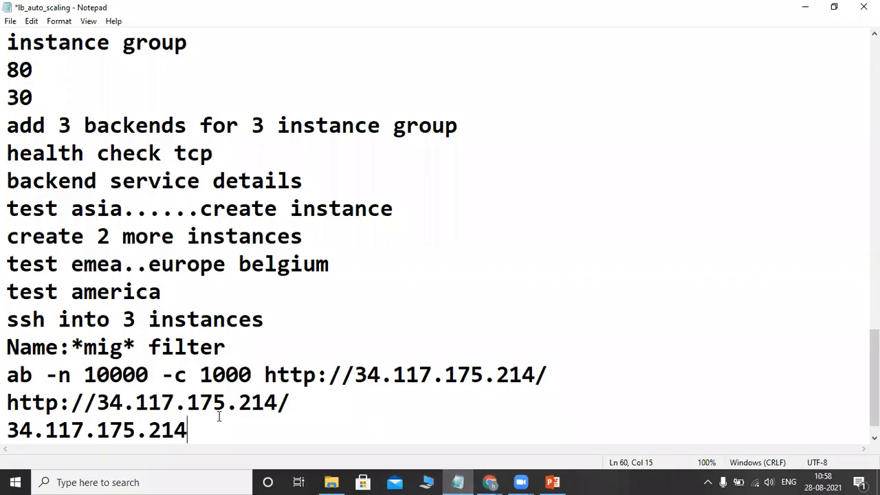
key(shift+Left)
key(shift+Left)
key(shift+Left)
key(shift+Left)
key(shift+Left)
key(shift+Left)
key(shift+Left)
key(shift+Left)
key(shift+Left)
key(shift+Left)
key(shift+Left)
key(shift+Left)
key(shift+Left)
key(shift+Left)
key(ctrl+c)
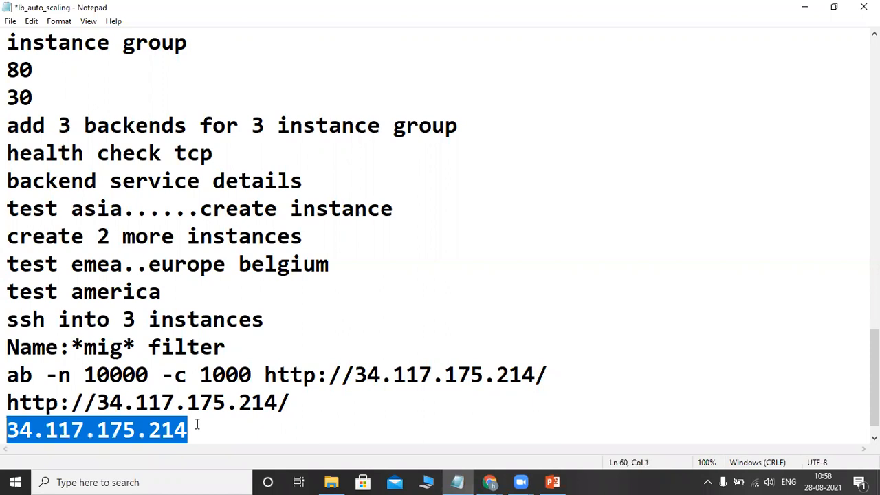
Replace the IP address in the ab command line of the notes with the copied 34.117.175.214.
click(533, 377)
key(shift+Left)
key(shift+Left)
key(shift+Left)
key(shift+Left)
key(shift+Left)
key(shift+Left)
key(shift+Left)
key(shift+Left)
key(shift+Left)
key(shift+Left)
key(shift+Left)
key(shift+Left)
key(shift+Left)
key(shift+Left)
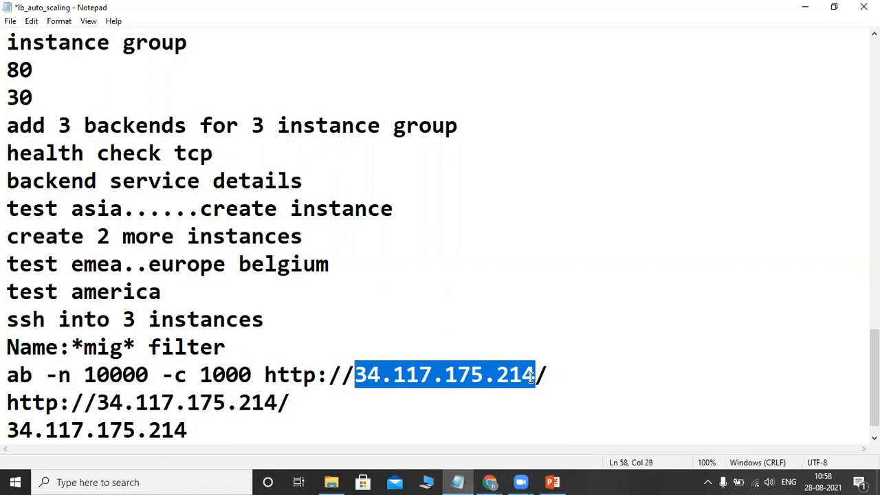
key(ctrl+v)
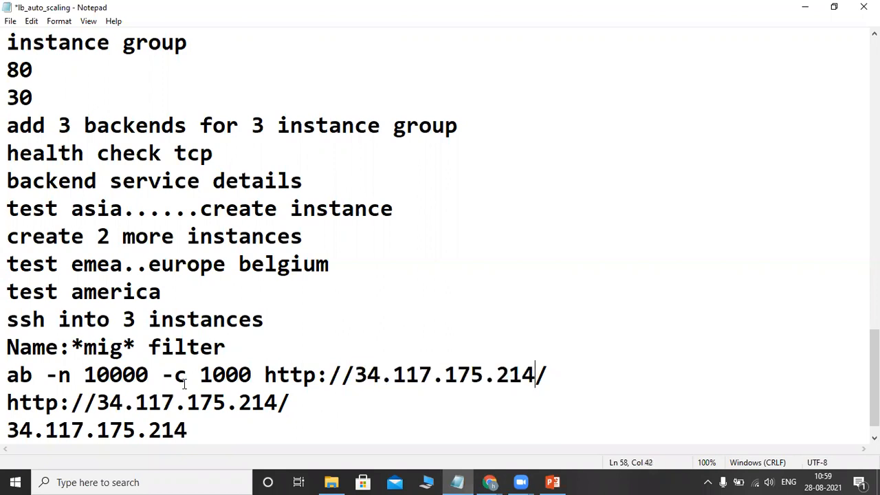
click(12, 375)
key(shift+Right)
key(shift+Right)
key(shift+Right)
key(shift+Right)
key(shift+Right)
key(shift+Right)
key(shift+Right)
key(shift+Right)
key(shift+Right)
key(shift+Right)
key(shift+Right)
key(shift+Right)
key(shift+Right)
key(shift+Right)
key(shift+Right)
key(shift+Right)
key(shift+Right)
key(shift+Right)
key(shift+Right)
key(shift+Right)
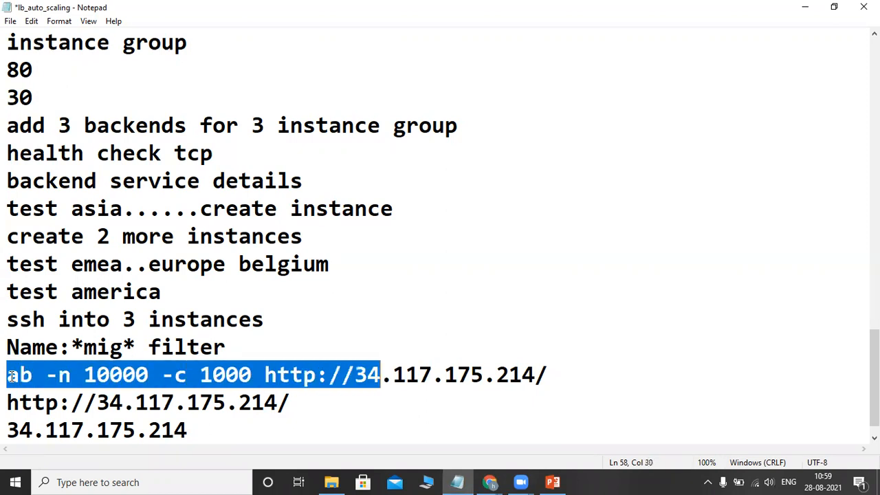
key(shift+Right)
key(shift+Right)
key(shift+Right)
key(shift+Right)
key(shift+Right)
key(shift+Right)
key(shift+Right)
key(shift+Right)
key(shift+Right)
key(shift+Right)
key(shift+Right)
key(shift+Right)
key(shift+Right)
key(shift+Right)
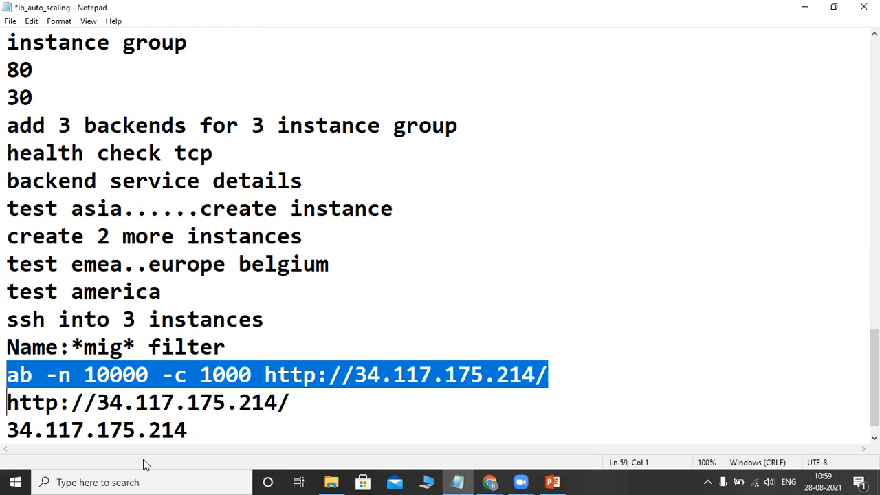
mouse_move(490, 482)
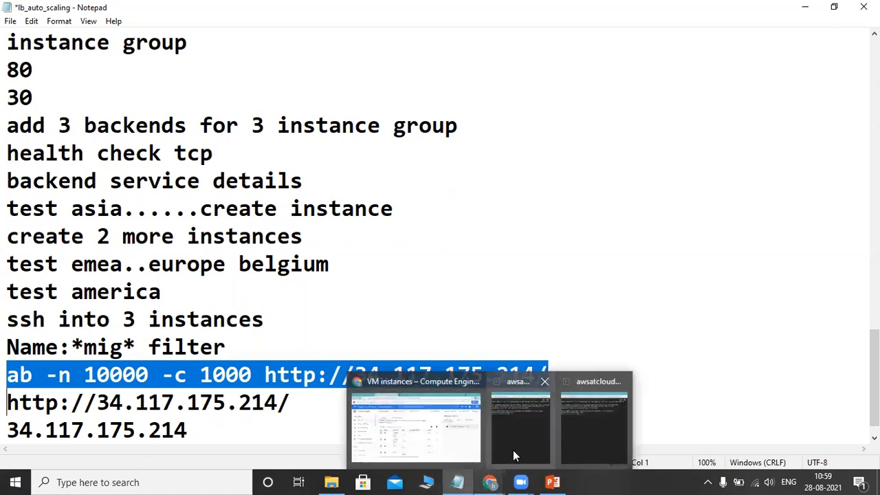
click(512, 450)
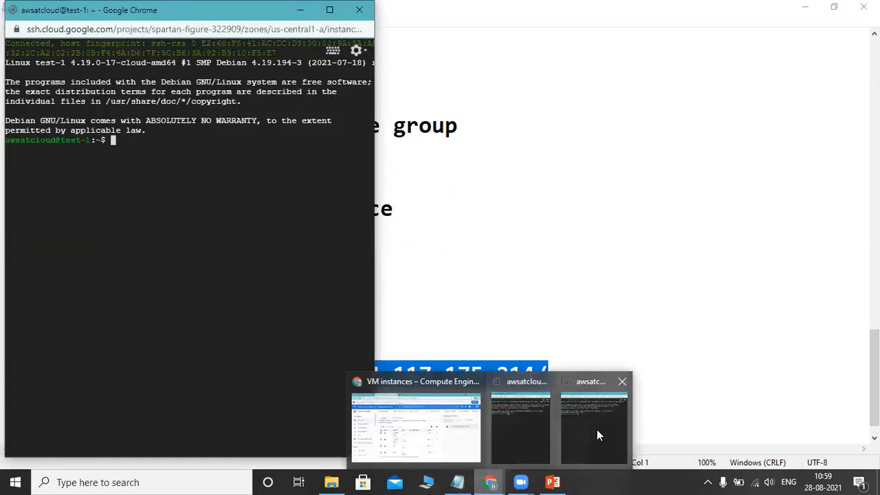
click(597, 429)
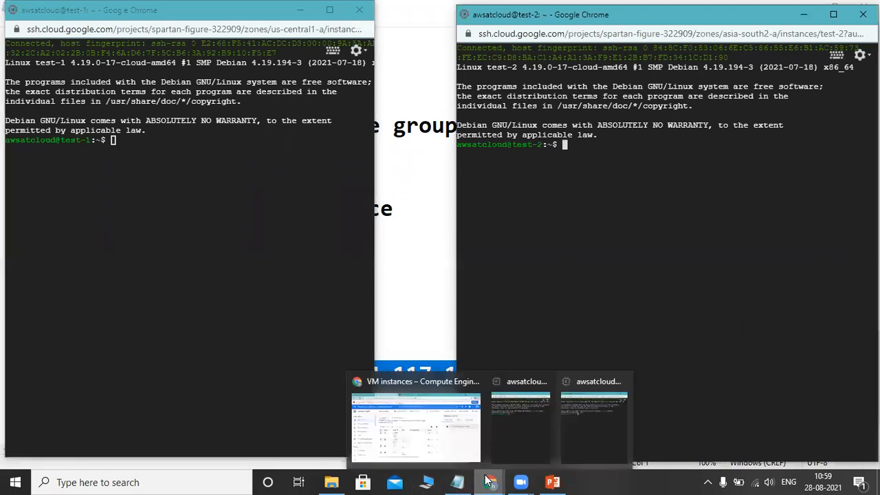
Switch to the Load balancing page in Chrome, open backend service service-1-lb and examine its frontend traffic and backend utilization.
click(412, 427)
click(93, 12)
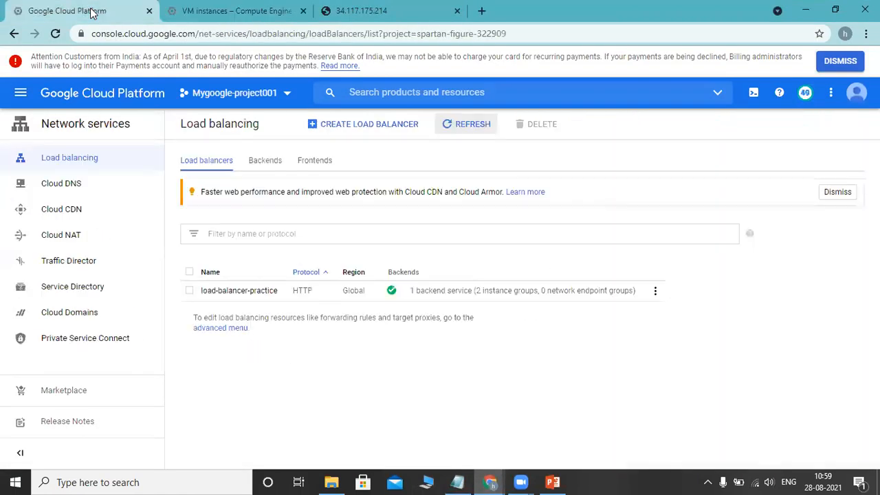
click(266, 161)
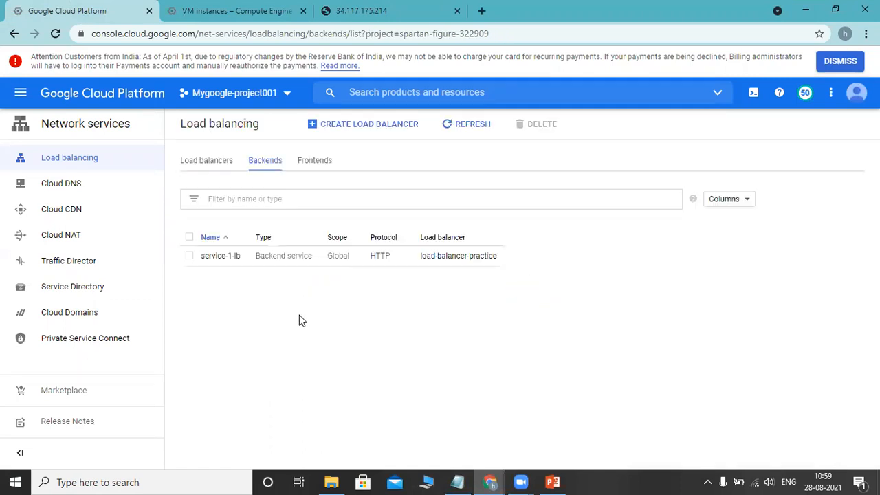
click(220, 256)
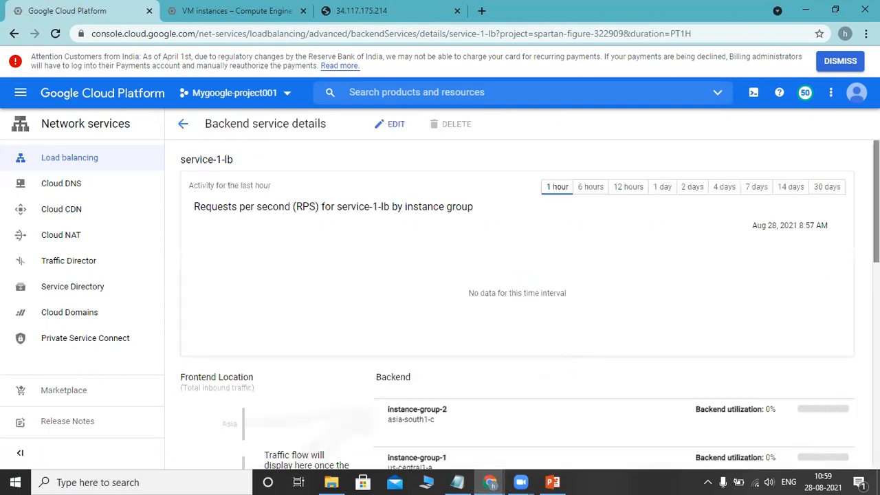
scroll(362, 306, down, 2)
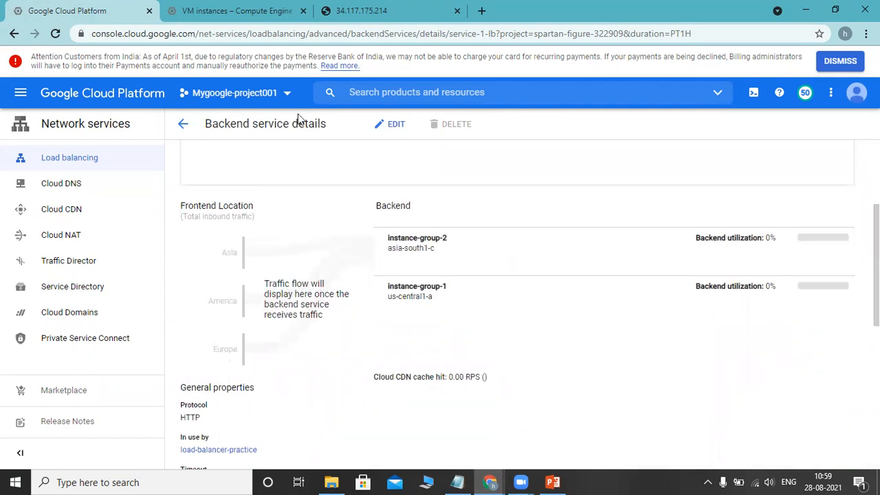
click(237, 10)
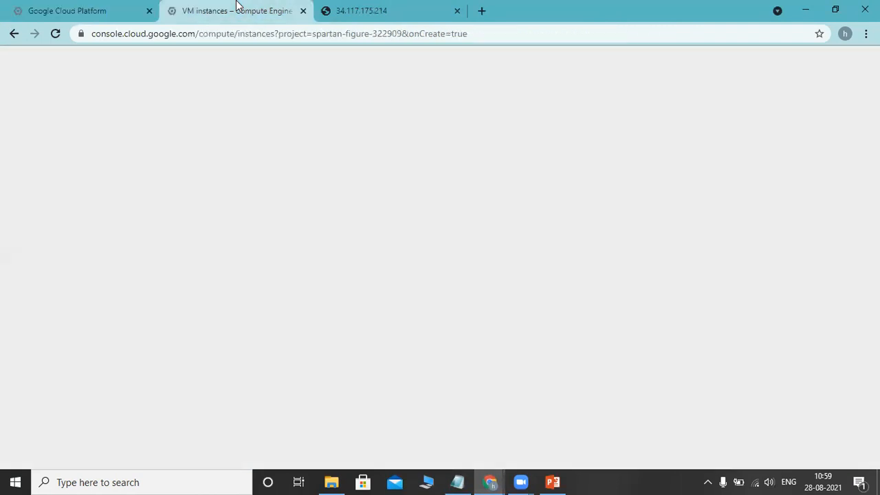
click(414, 456)
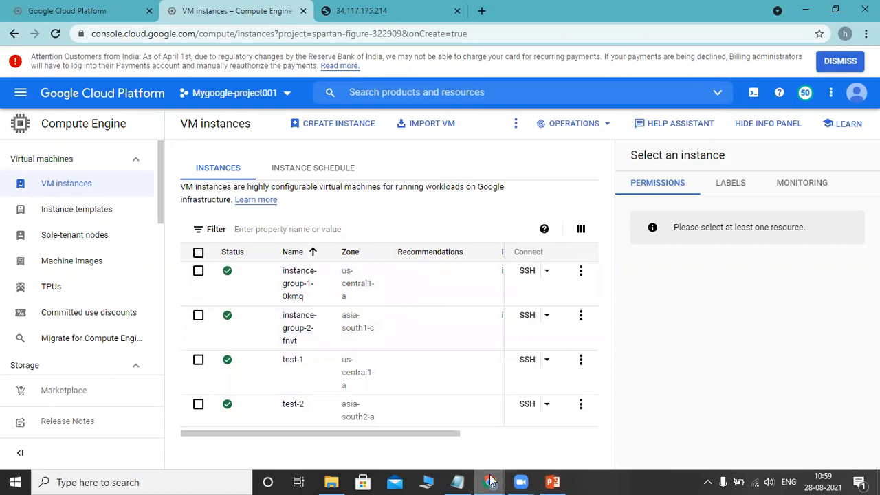
mouse_move(491, 481)
click(537, 415)
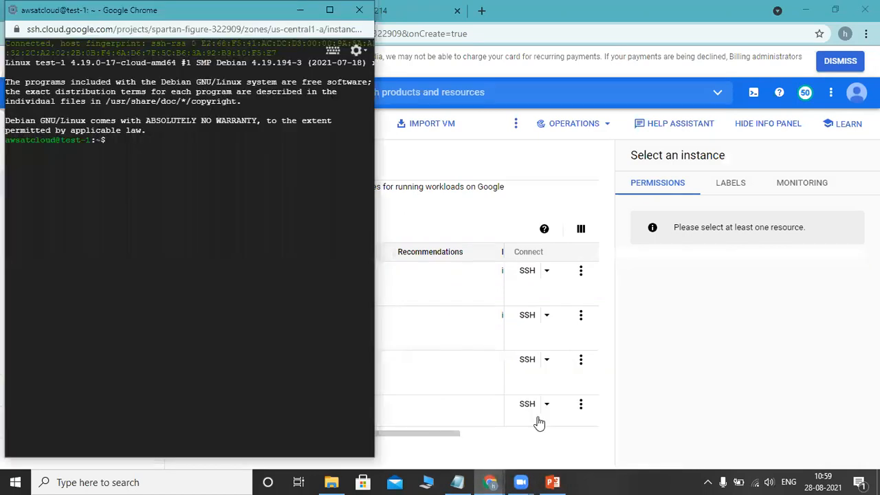
click(579, 434)
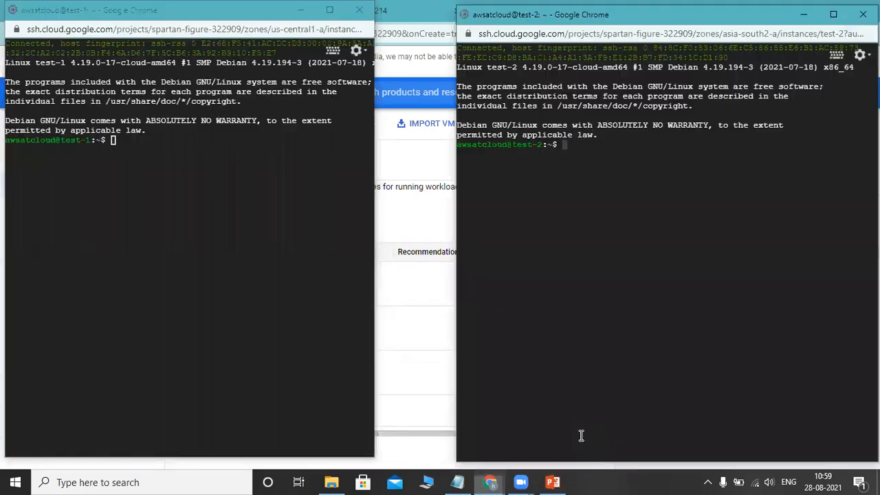
click(125, 147)
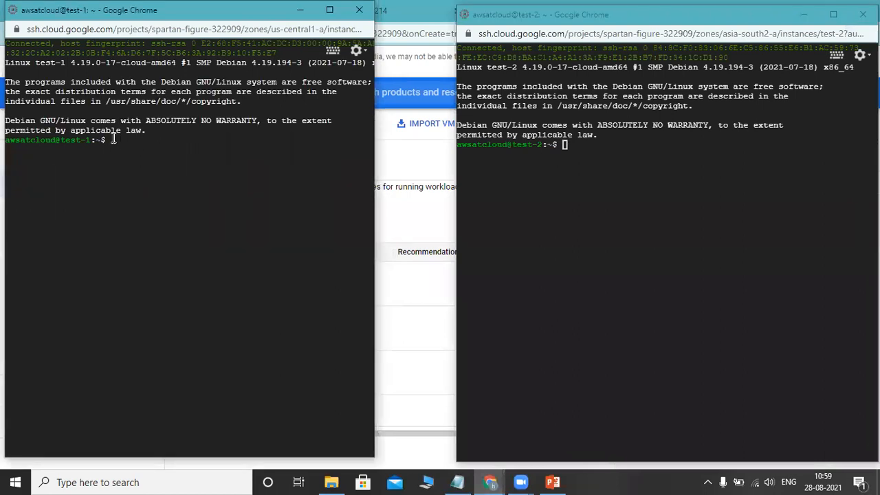
text(ab -n 10000 -c 1000 http://34.117.175.214/)
key(Return)
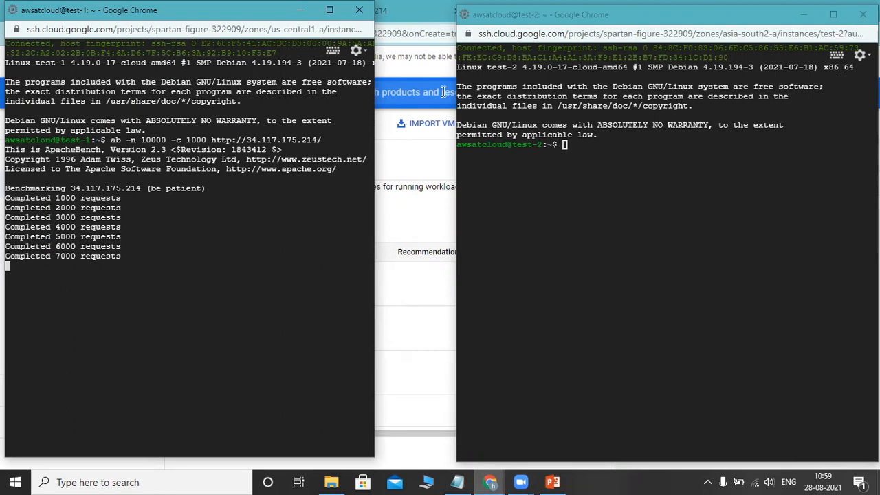
click(565, 143)
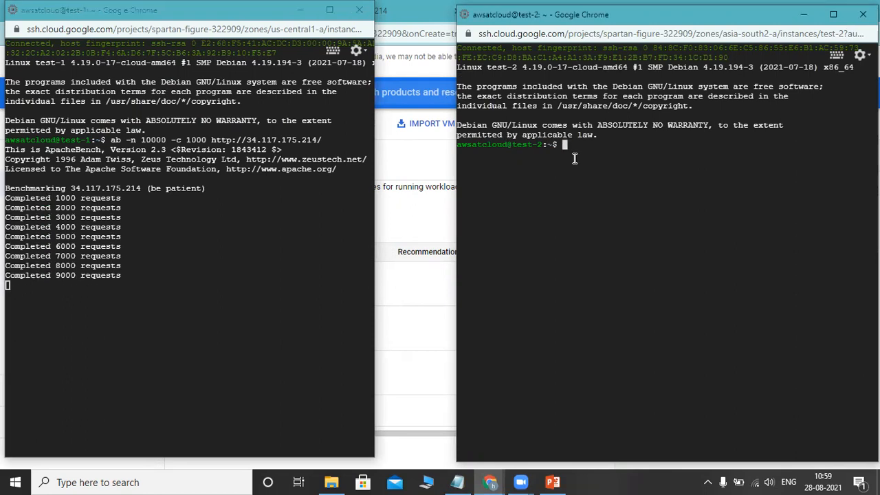
text(ab -n 10000 -c 1000 http://34.117.175.214/)
key(Return)
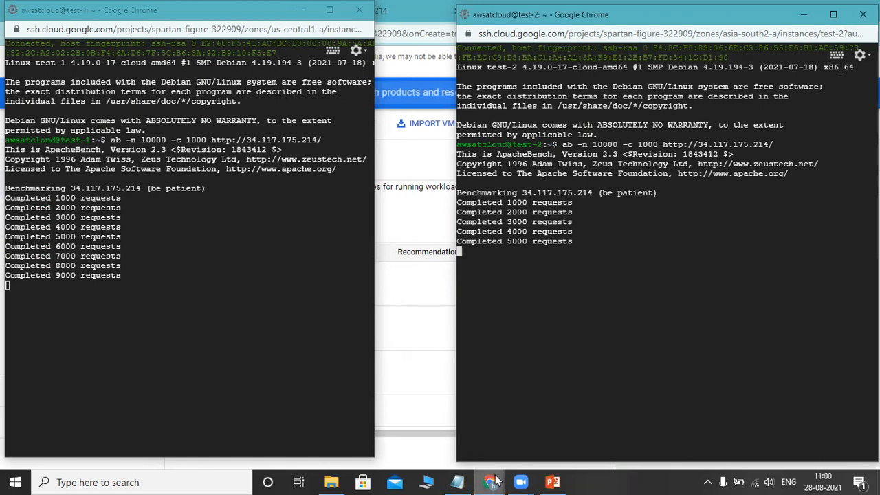
Return to the service-1-lb backend service details and check the requests graph, traffic flow and backend utilization.
mouse_move(494, 481)
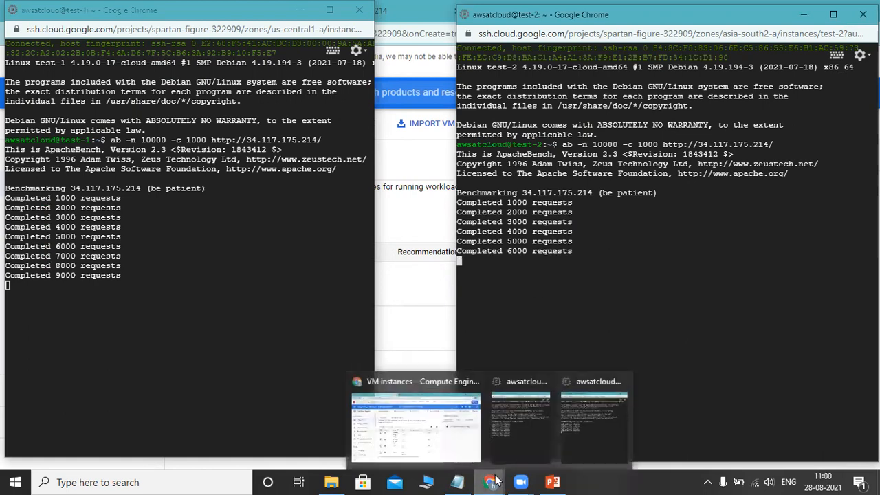
click(453, 449)
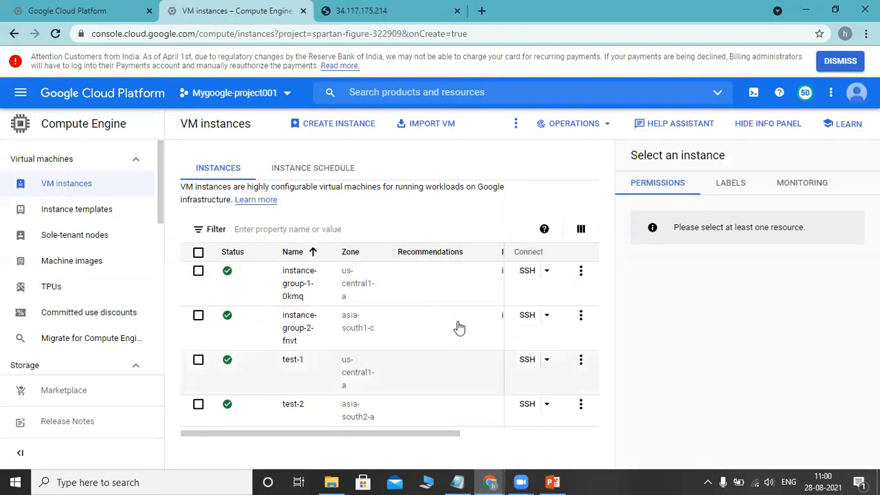
click(106, 10)
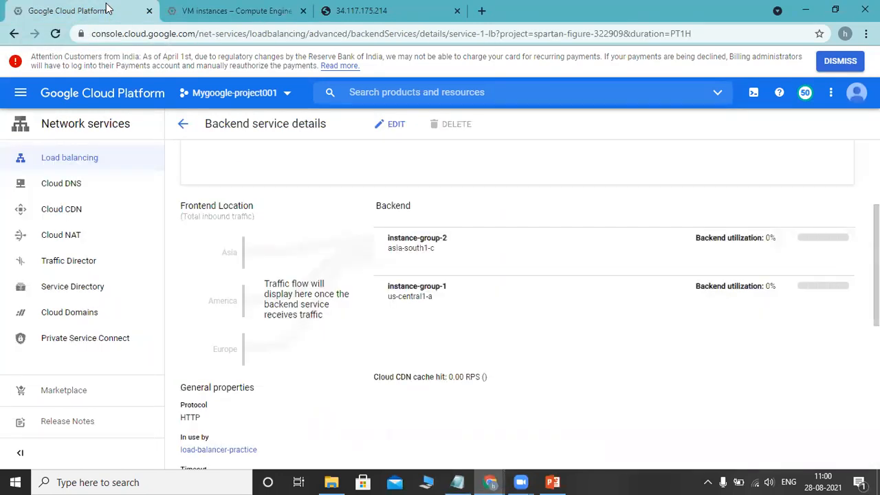
scroll(472, 217, up, 2)
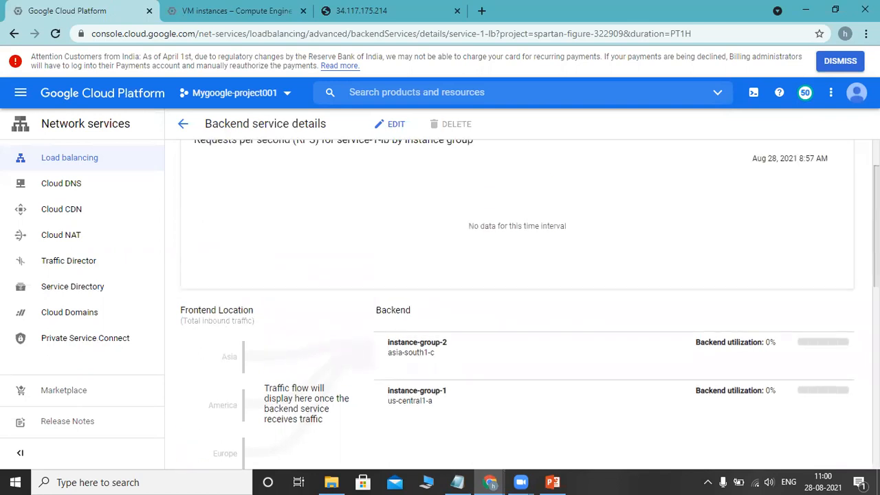
scroll(517, 302, up, 1)
scroll(517, 302, down, 2)
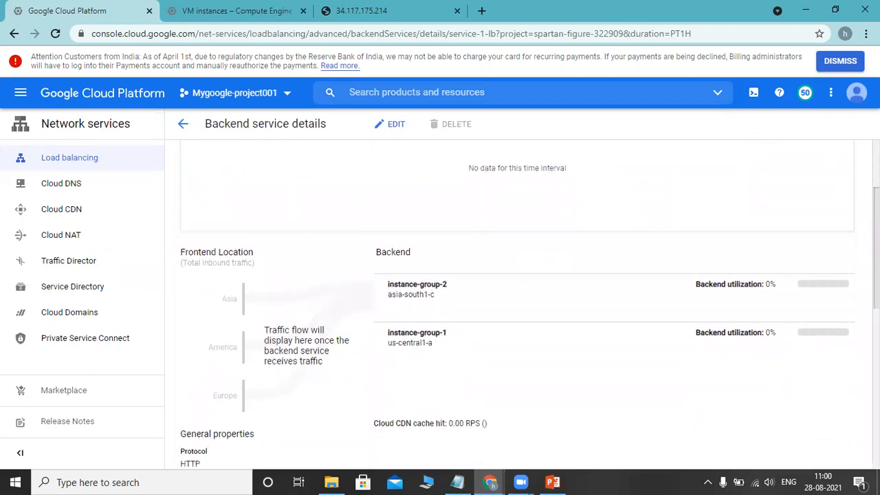
Refresh the VM instances list and check the instance groups for newly added instances and their status.
click(237, 10)
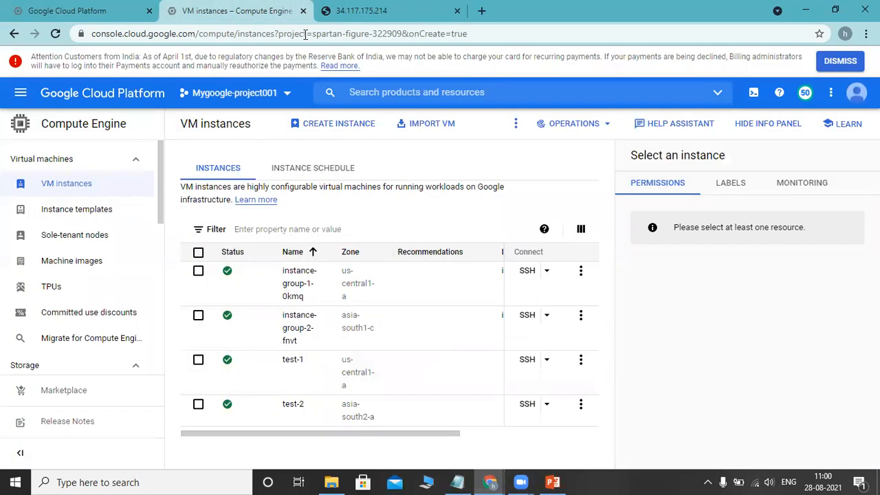
click(515, 123)
click(540, 154)
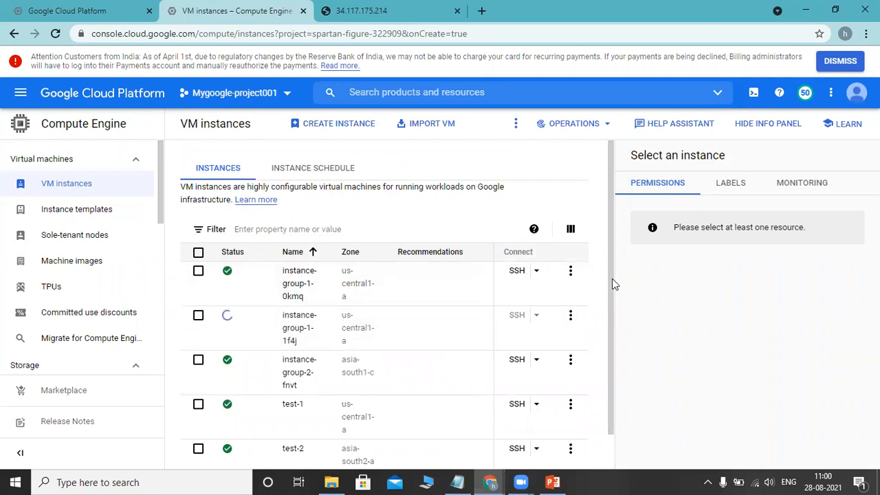
drag(612, 279, 611, 378)
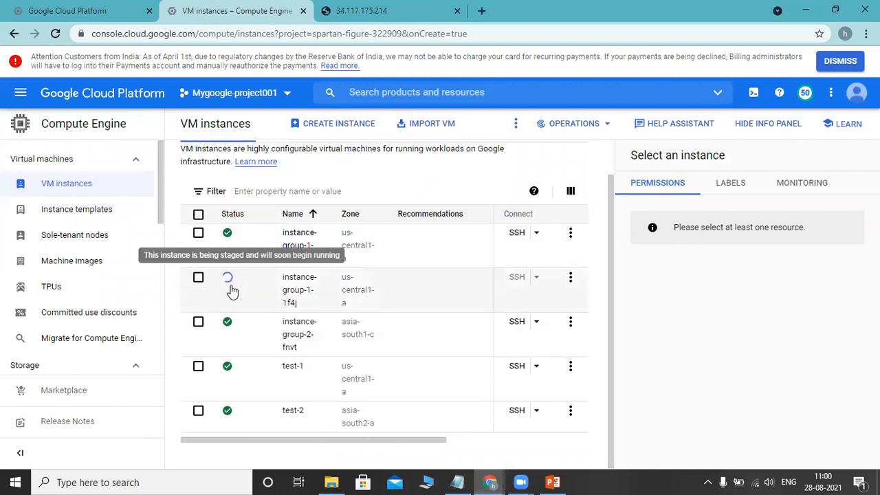
Reload the service-1-lb backend service details page to update its traffic and utilization data.
click(86, 10)
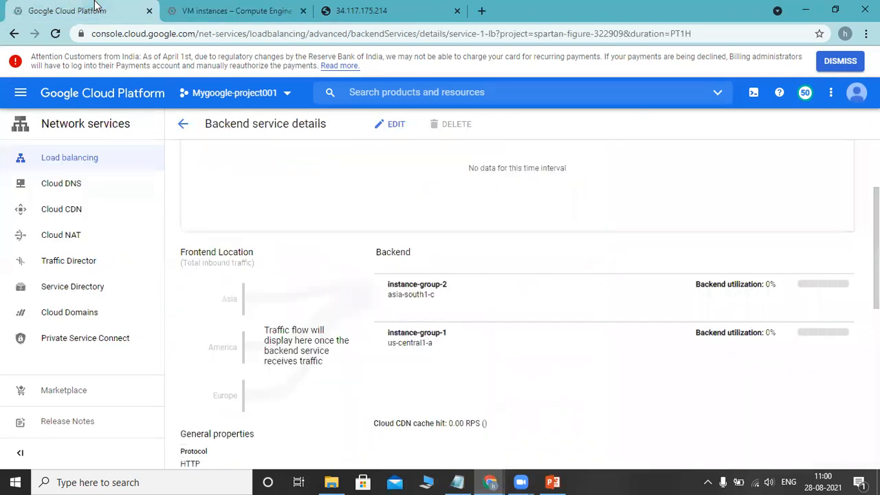
click(57, 35)
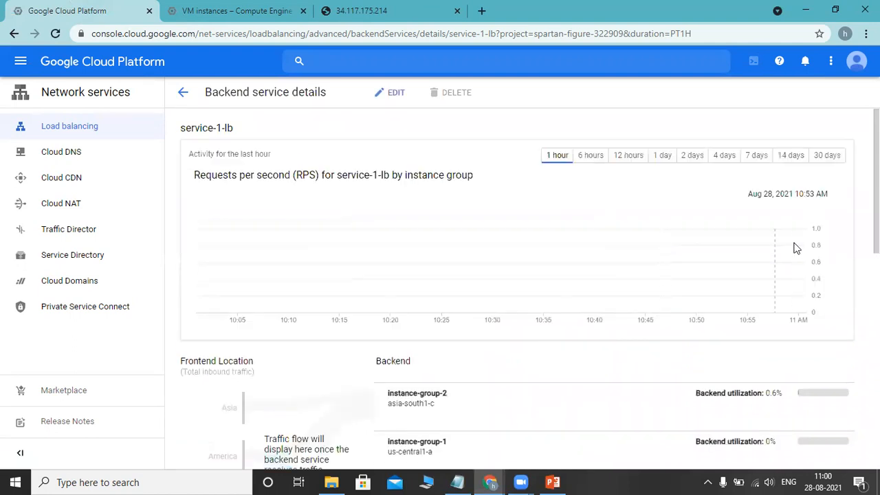
Check the service-1-lb traffic flow and backend utilization, and refresh the VM instances list to look for newly added instances.
scroll(515, 275, down, 3)
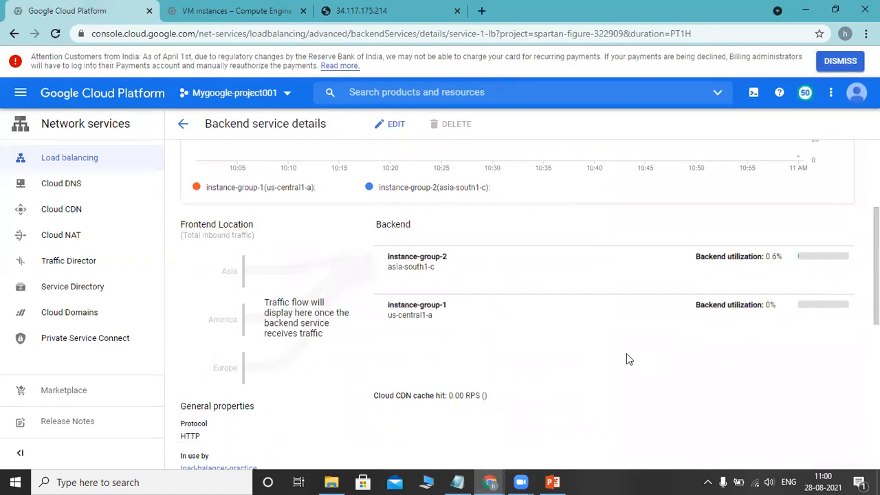
click(232, 10)
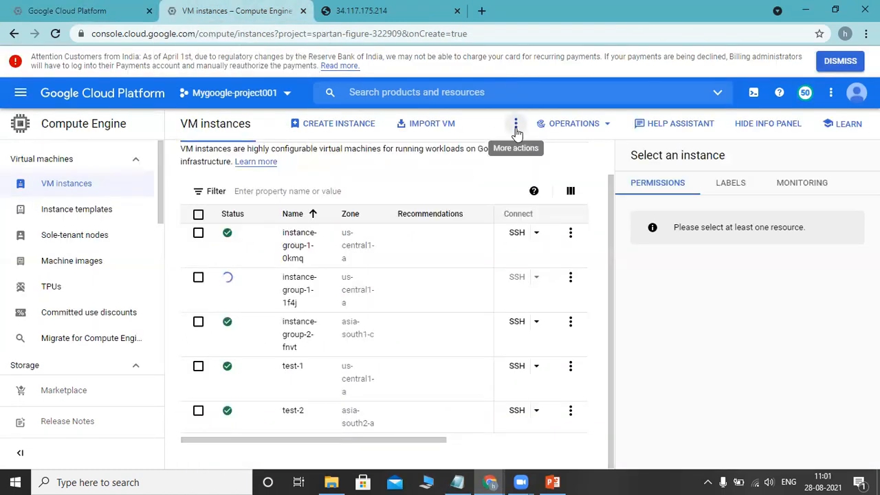
click(516, 126)
click(529, 155)
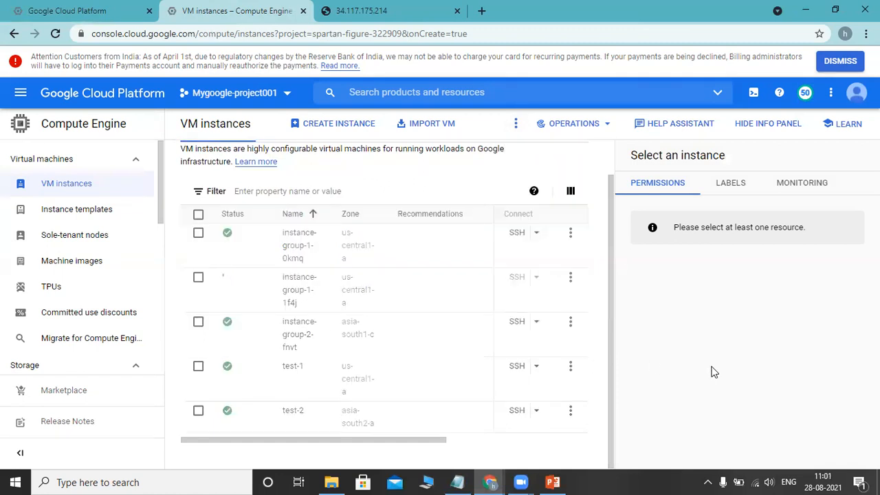
drag(612, 260, 607, 139)
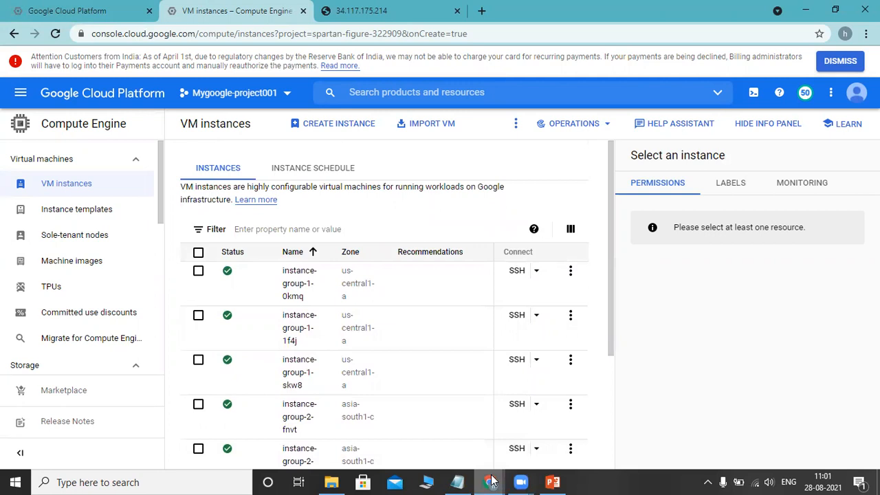
Bring up the test-1 and test-2 SSH sessions and check the progress of their ApacheBench runs.
mouse_move(489, 481)
click(509, 456)
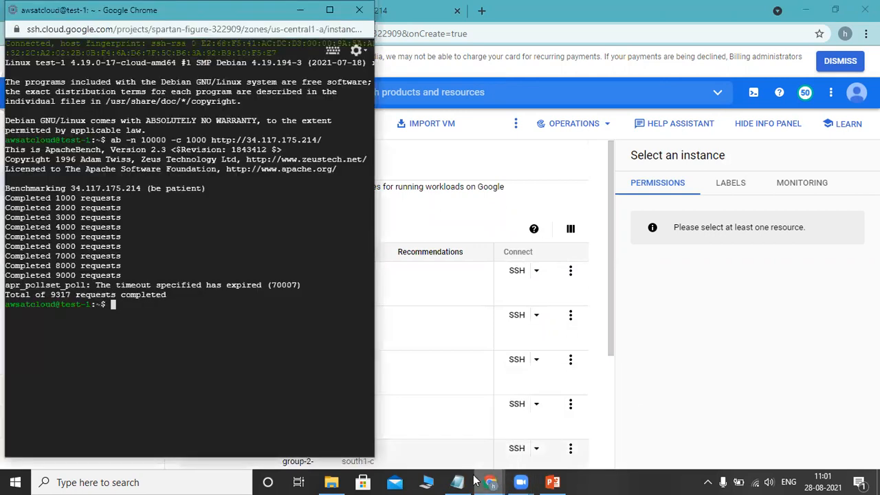
mouse_move(484, 481)
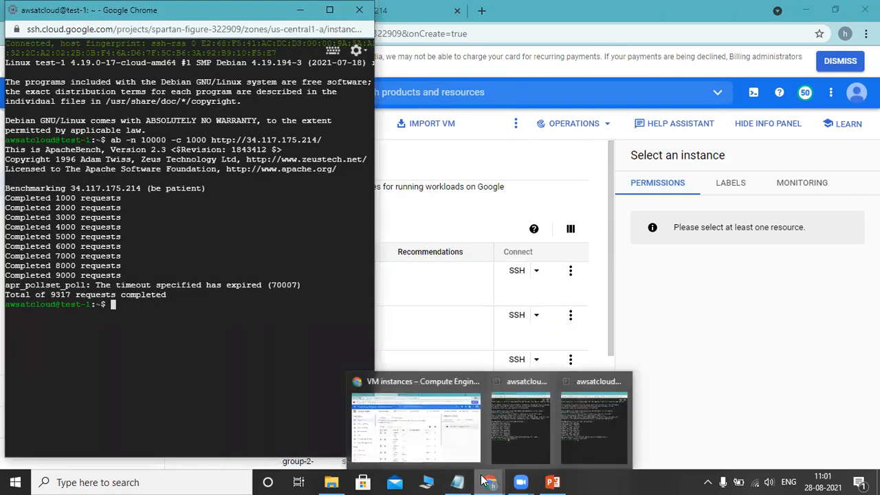
click(614, 431)
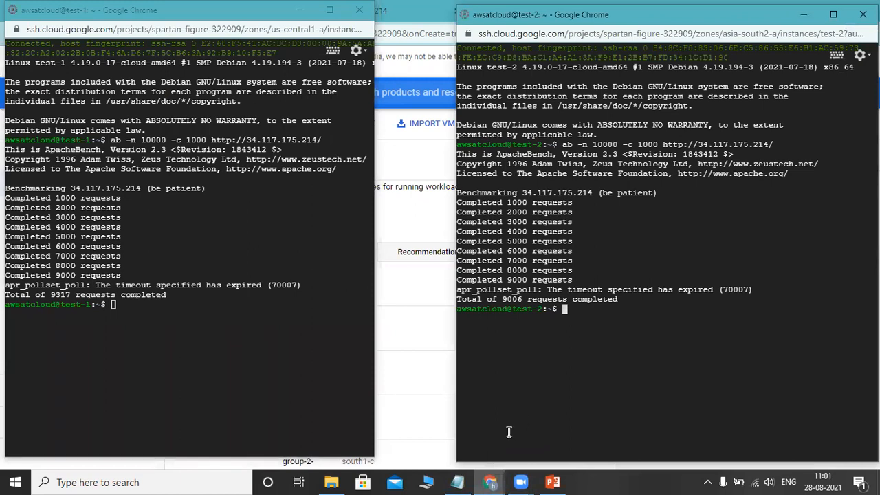
Return to the VM instances list, refresh it twice and check the status of all instances in instance-group-1 and instance-group-2.
mouse_move(489, 481)
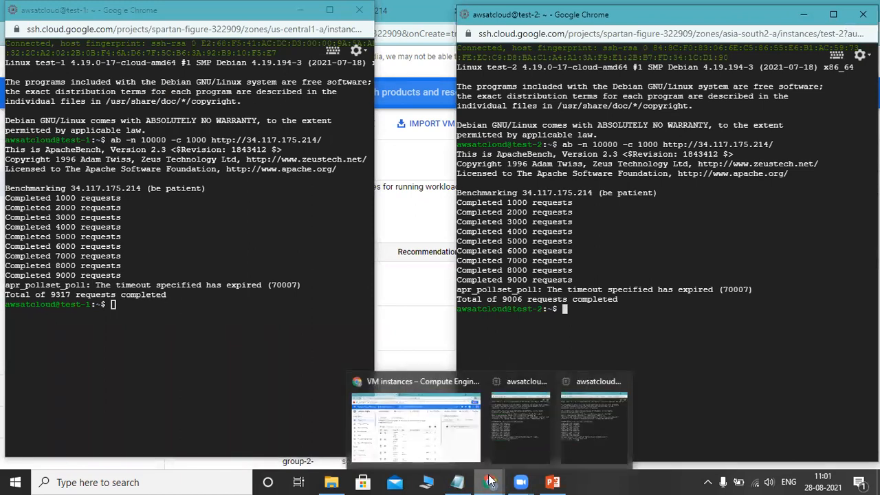
click(450, 444)
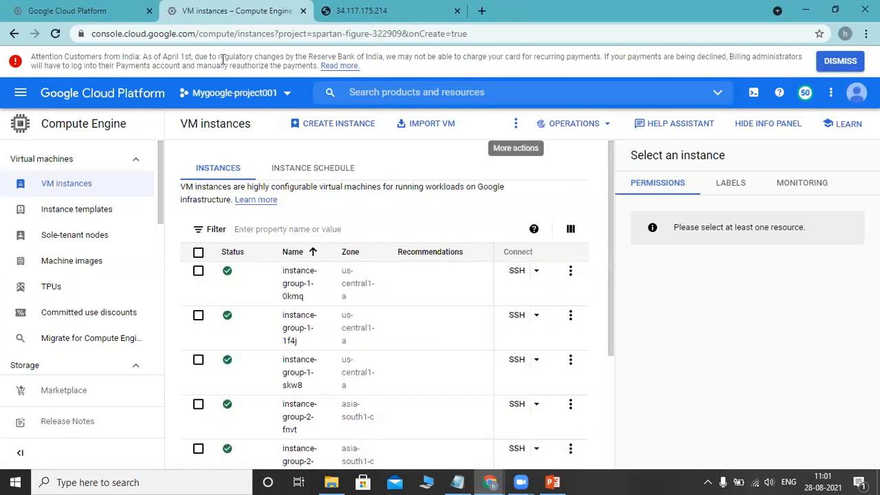
click(74, 8)
click(226, 10)
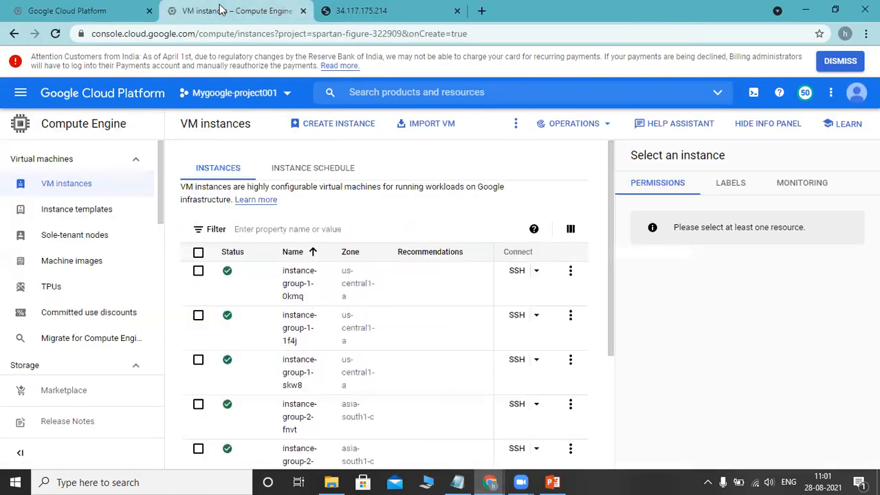
click(515, 123)
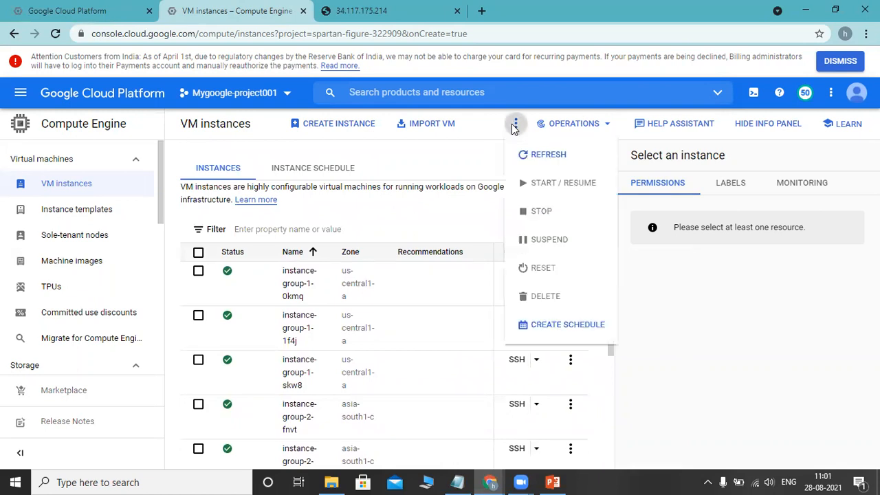
click(542, 154)
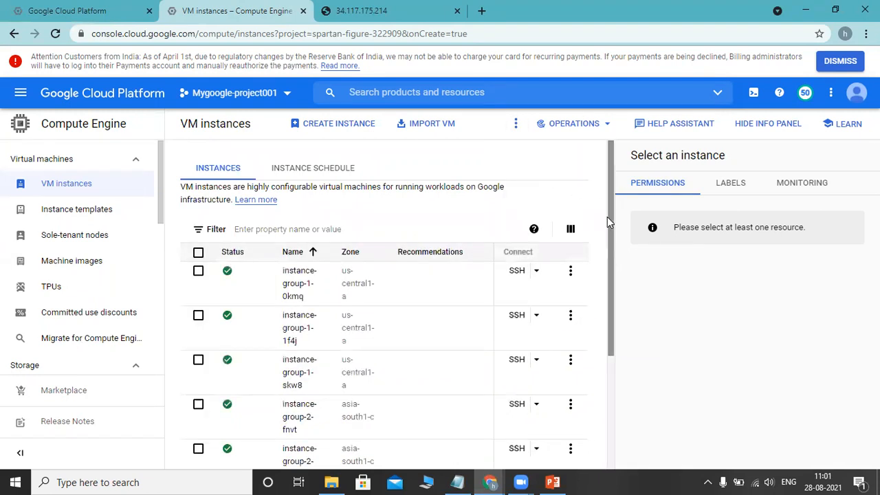
drag(609, 233, 608, 176)
click(515, 126)
click(534, 153)
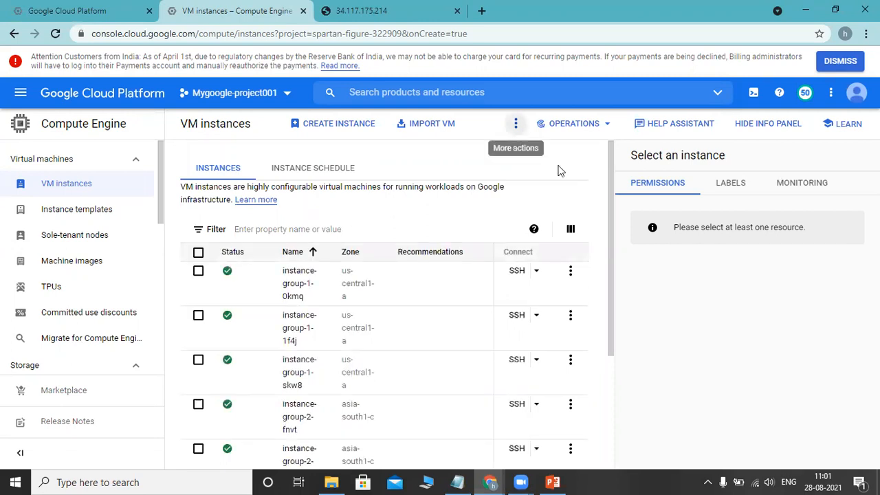
scroll(611, 255, down, 3)
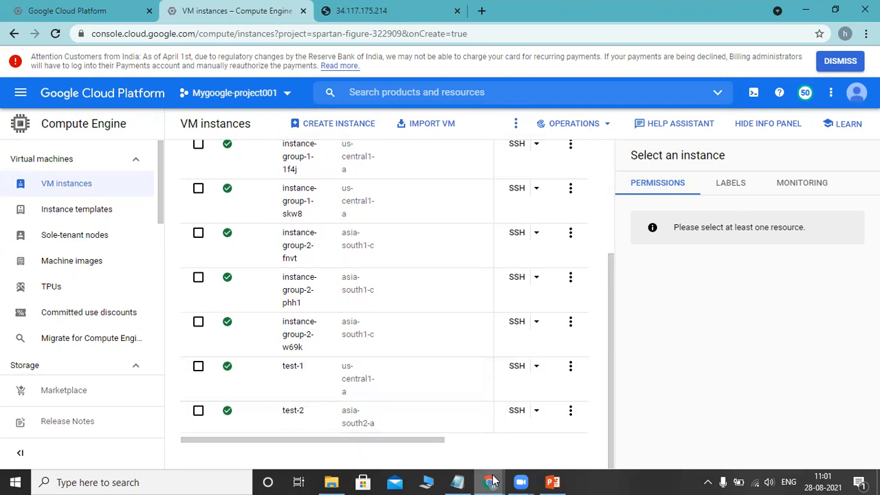
Show the test-1 and test-2 SSH sessions side by side again and compare their ApacheBench results.
mouse_move(495, 470)
click(501, 448)
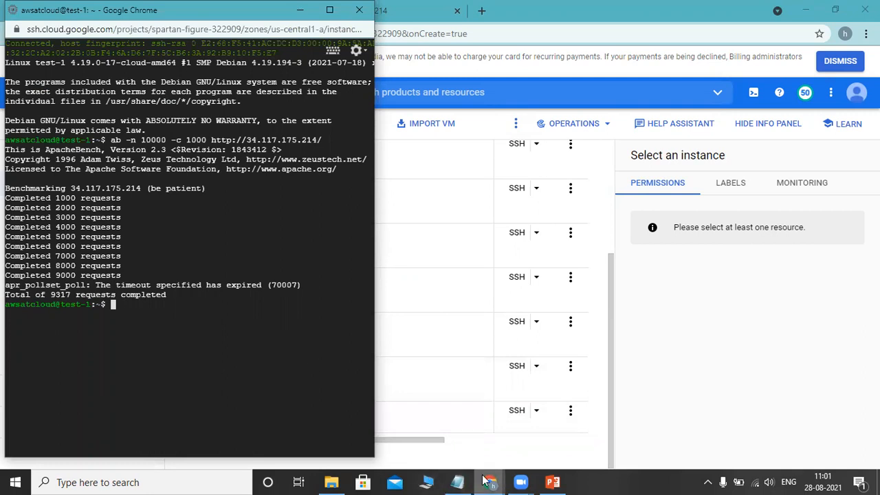
mouse_move(485, 481)
click(604, 427)
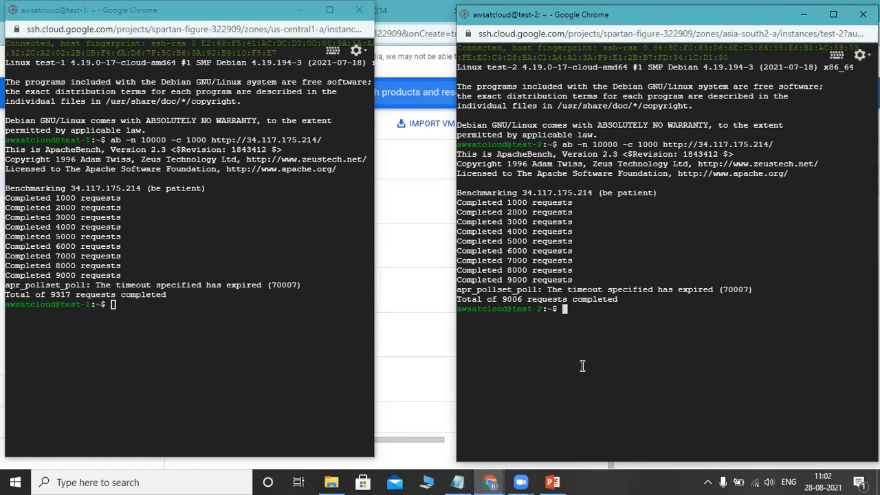
click(558, 50)
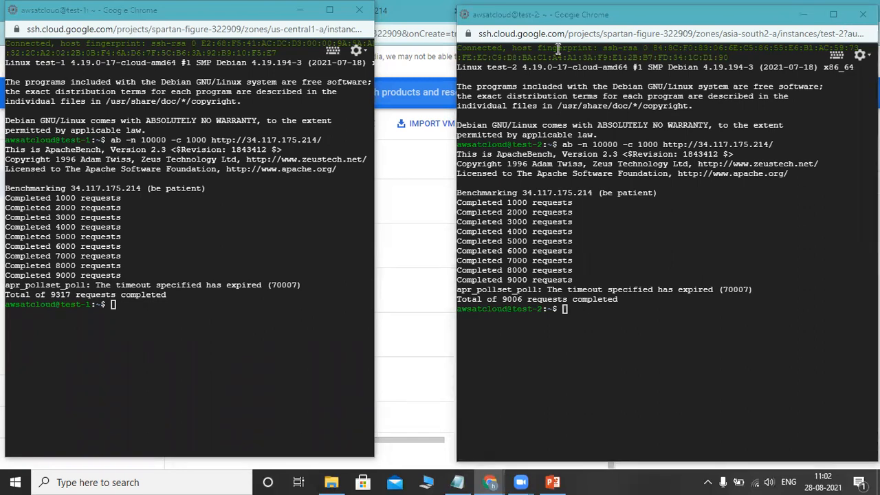